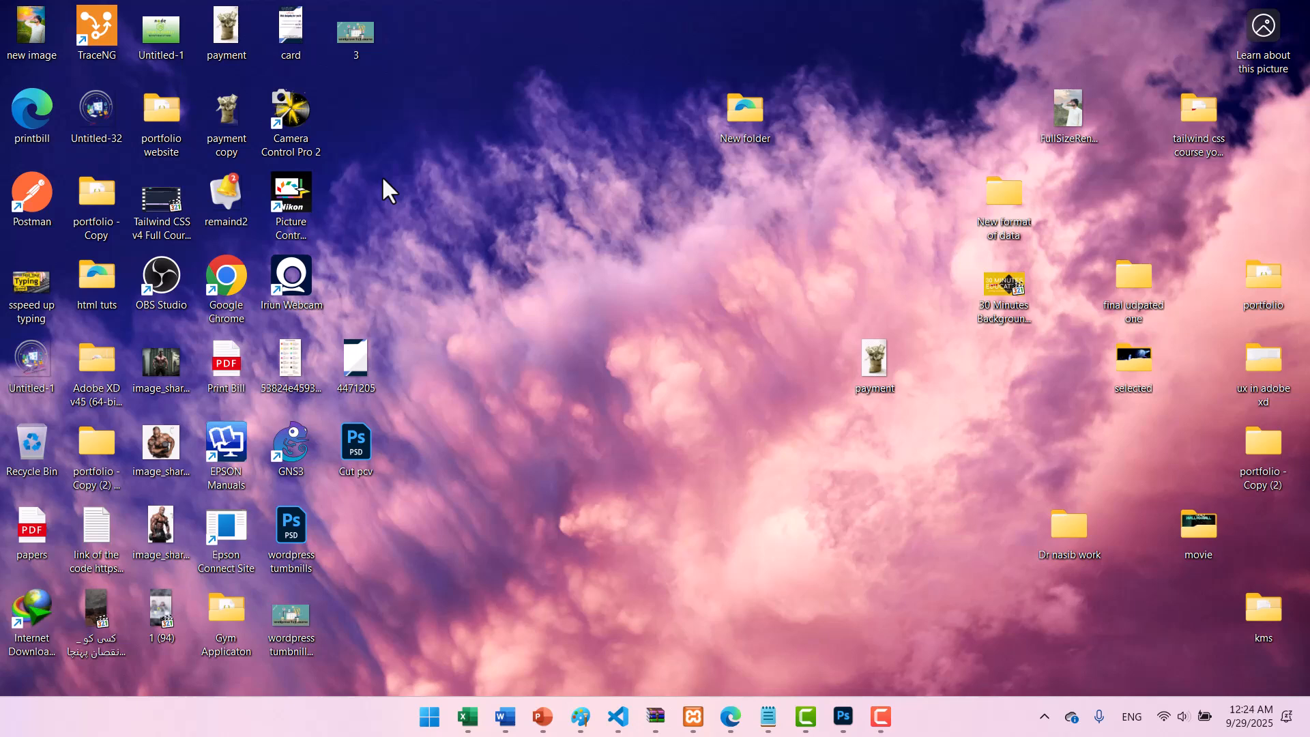
# Launch Microsoft Edge from the Start menu search.
pyautogui.press('super')
pyautogui.write('word')
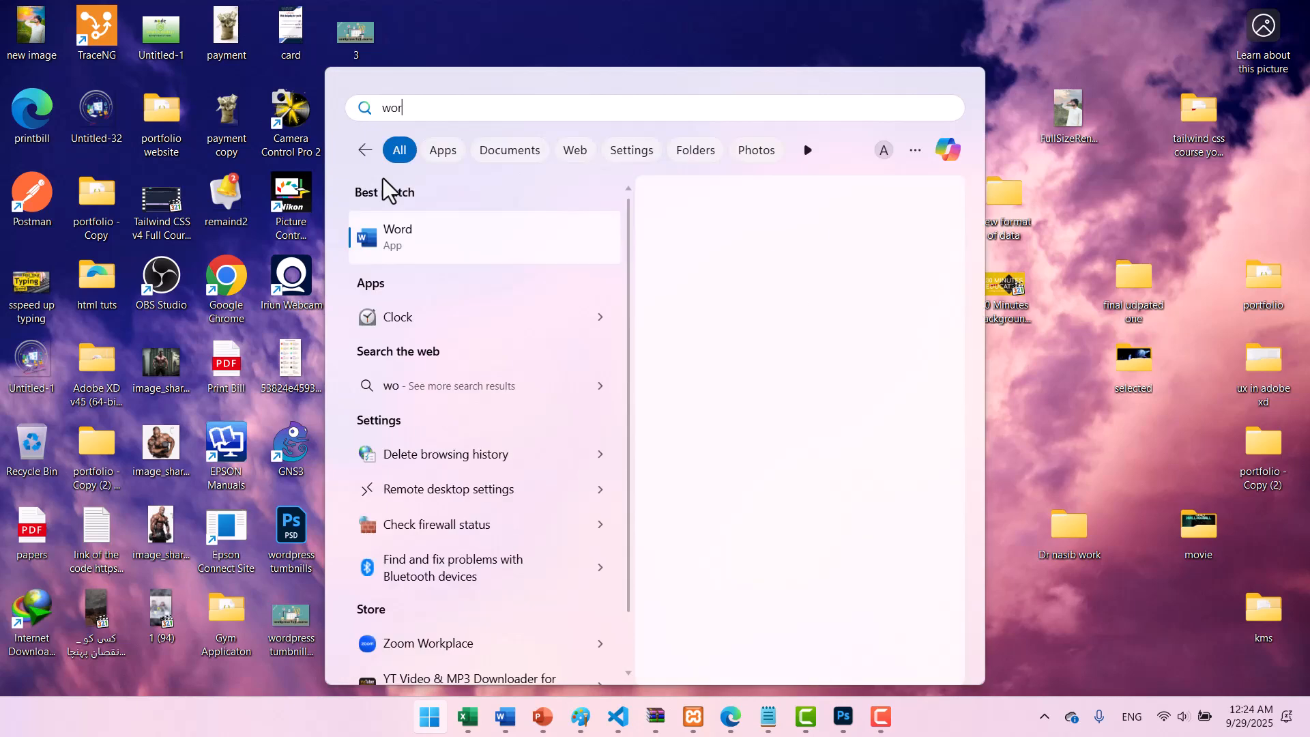
pyautogui.press('BackSpace')
pyautogui.press('BackSpace')
pyautogui.press('BackSpace')
pyautogui.press('BackSpace')
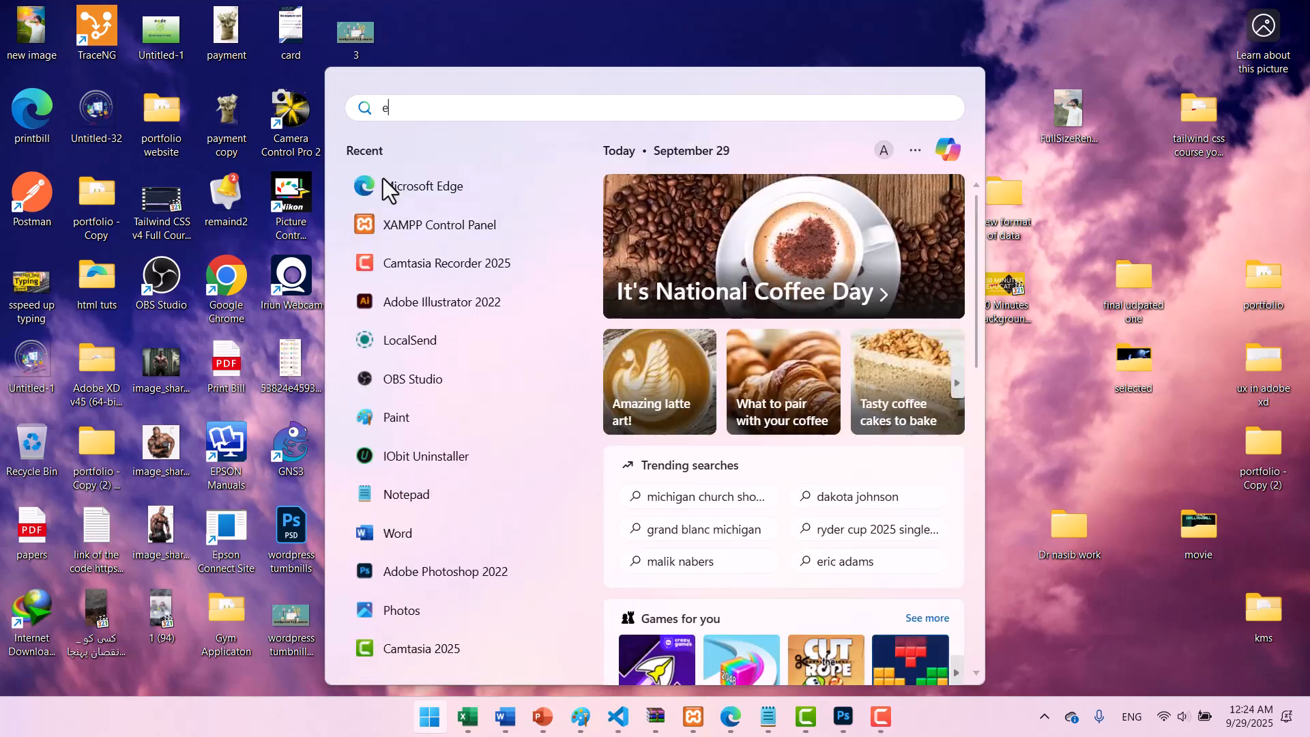
pyautogui.write('ed')
pyautogui.press('Return')
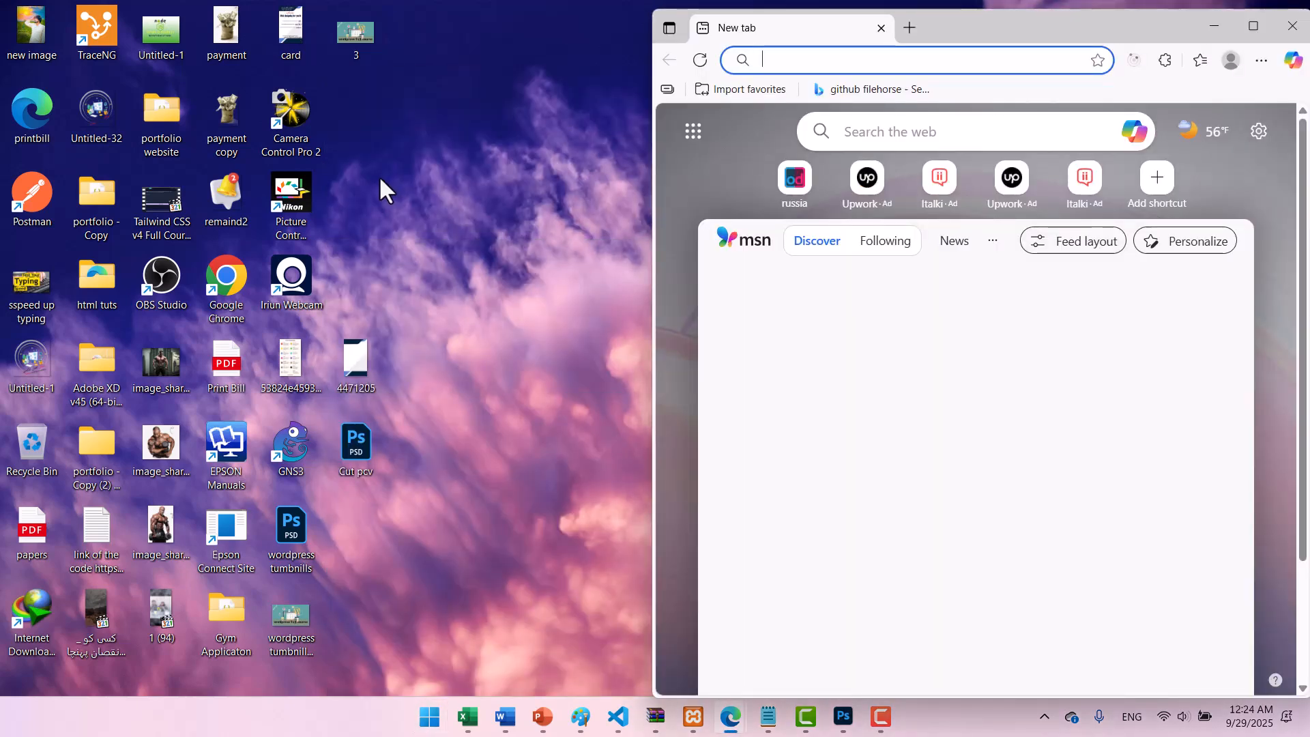
# Go to the wordpress.org download page and maximize the browser window.
pyautogui.write('wordp')
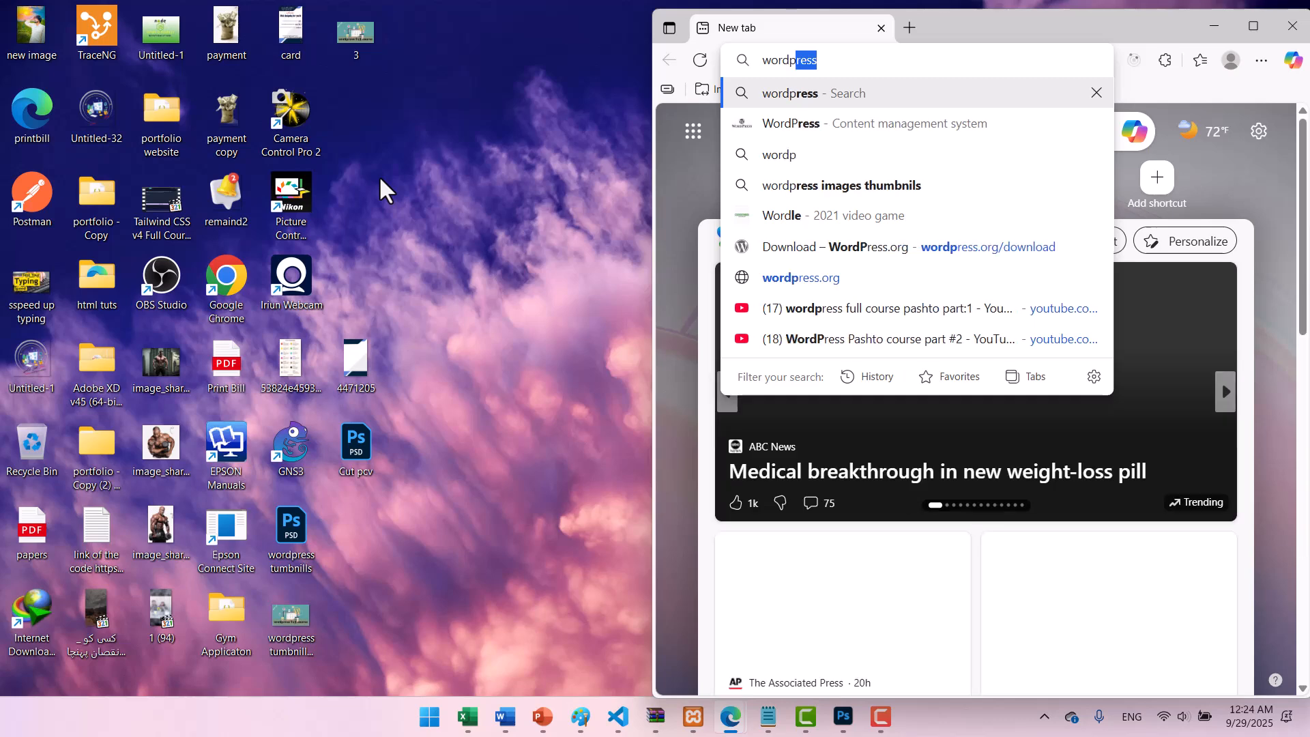
pyautogui.write('ress.or')
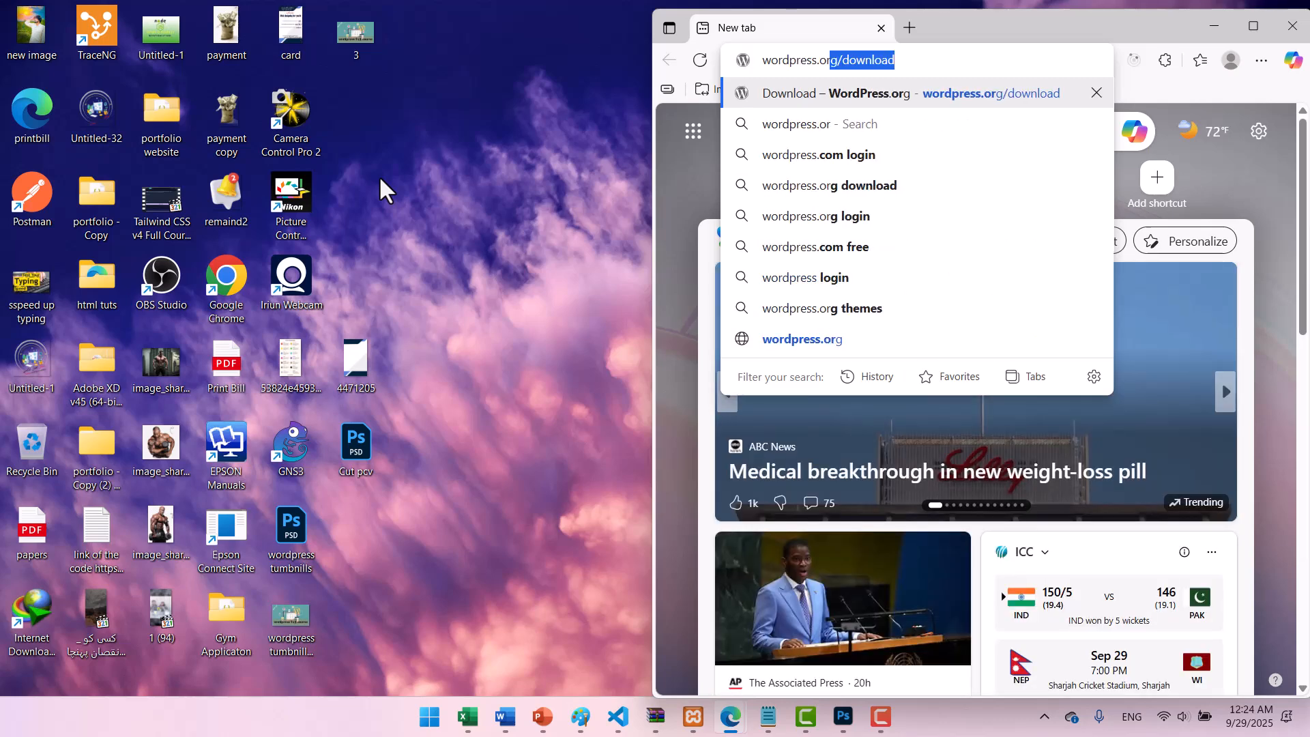
pyautogui.press('Return')
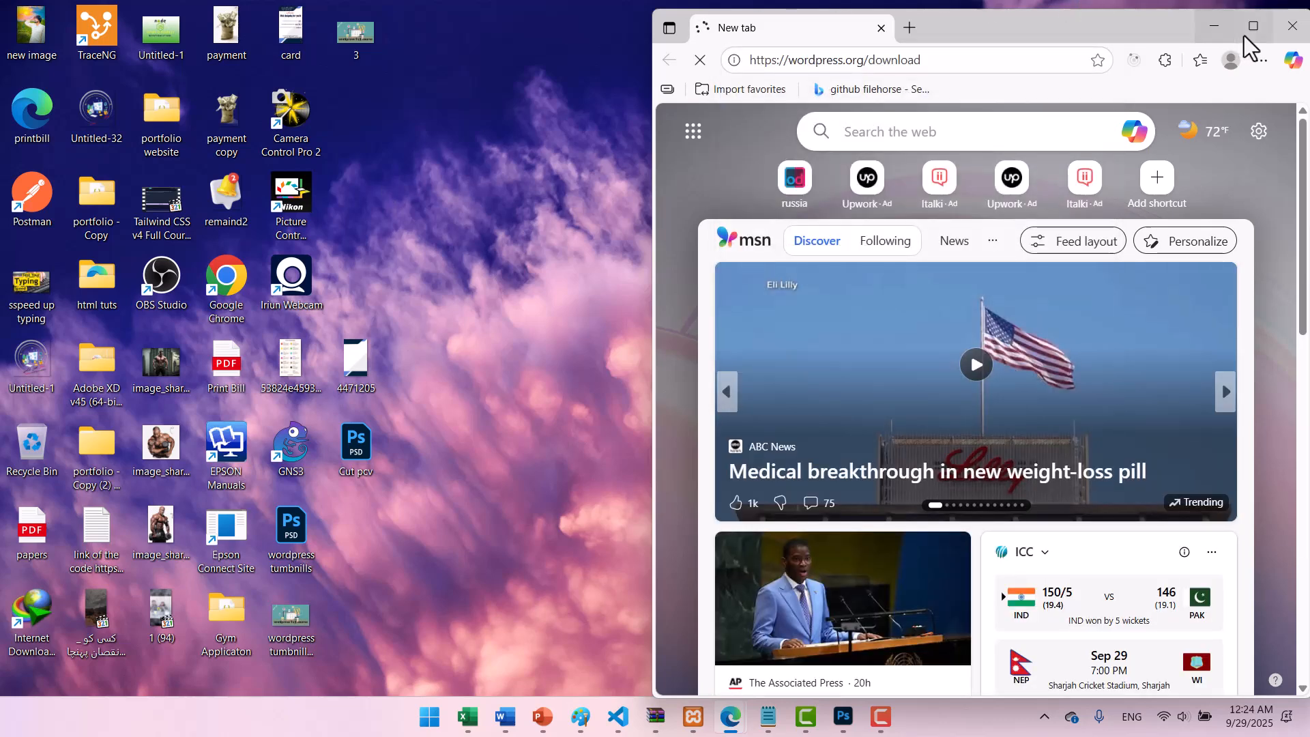
pyautogui.click(1247, 33)
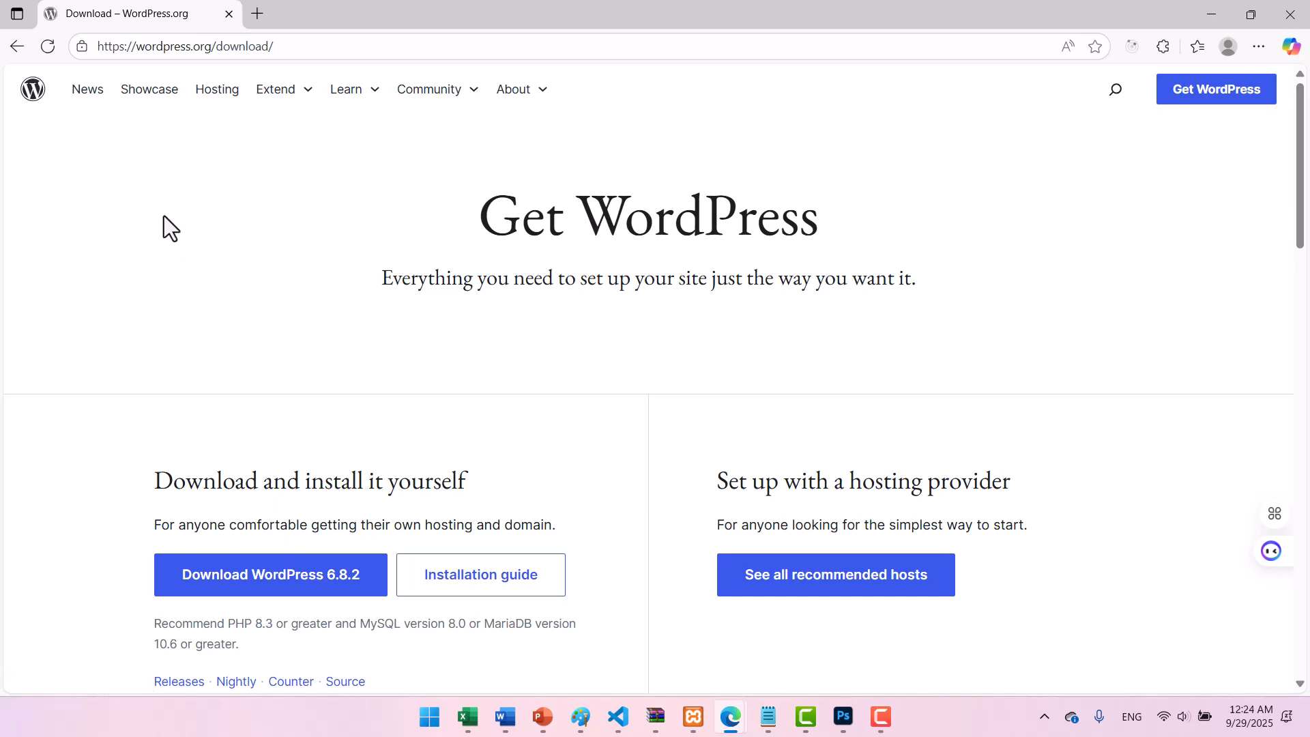
# Close the browser and copy the wordpress-6.4.2 archive from Downloads.
pyautogui.click(224, 19)
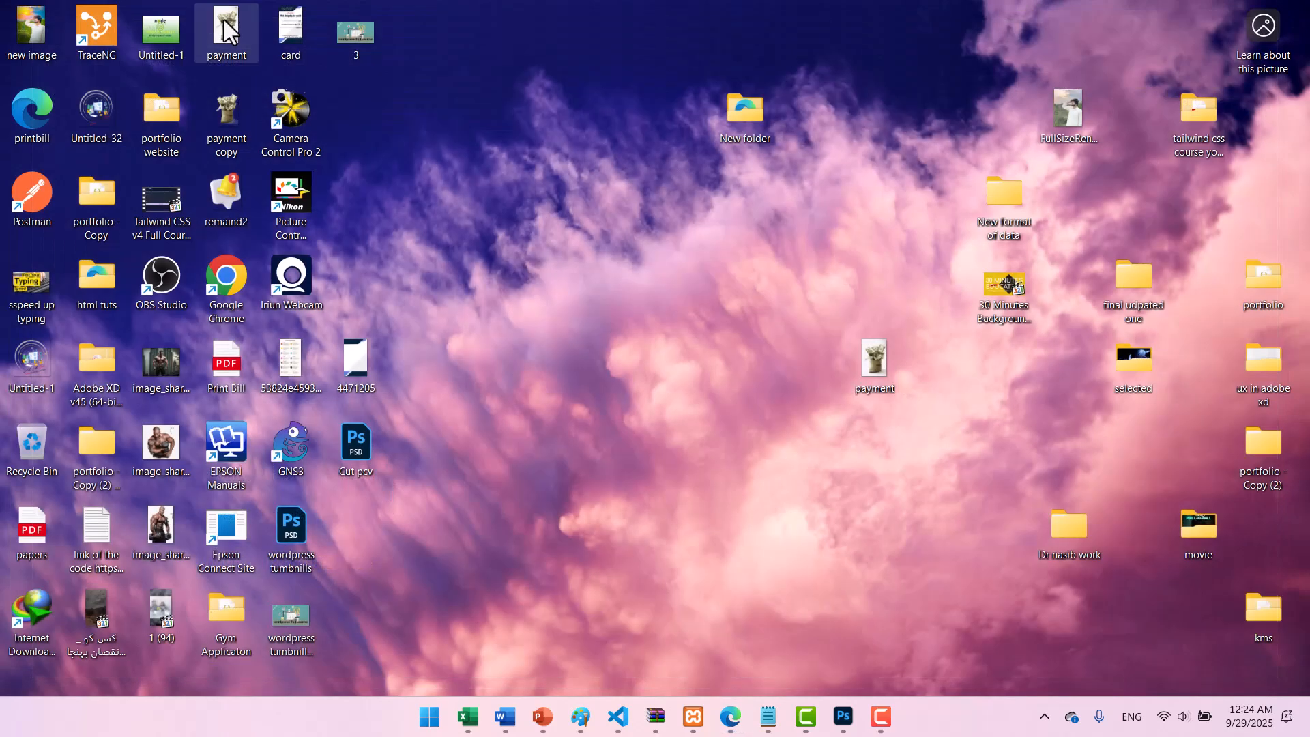
pyautogui.press('super+e')
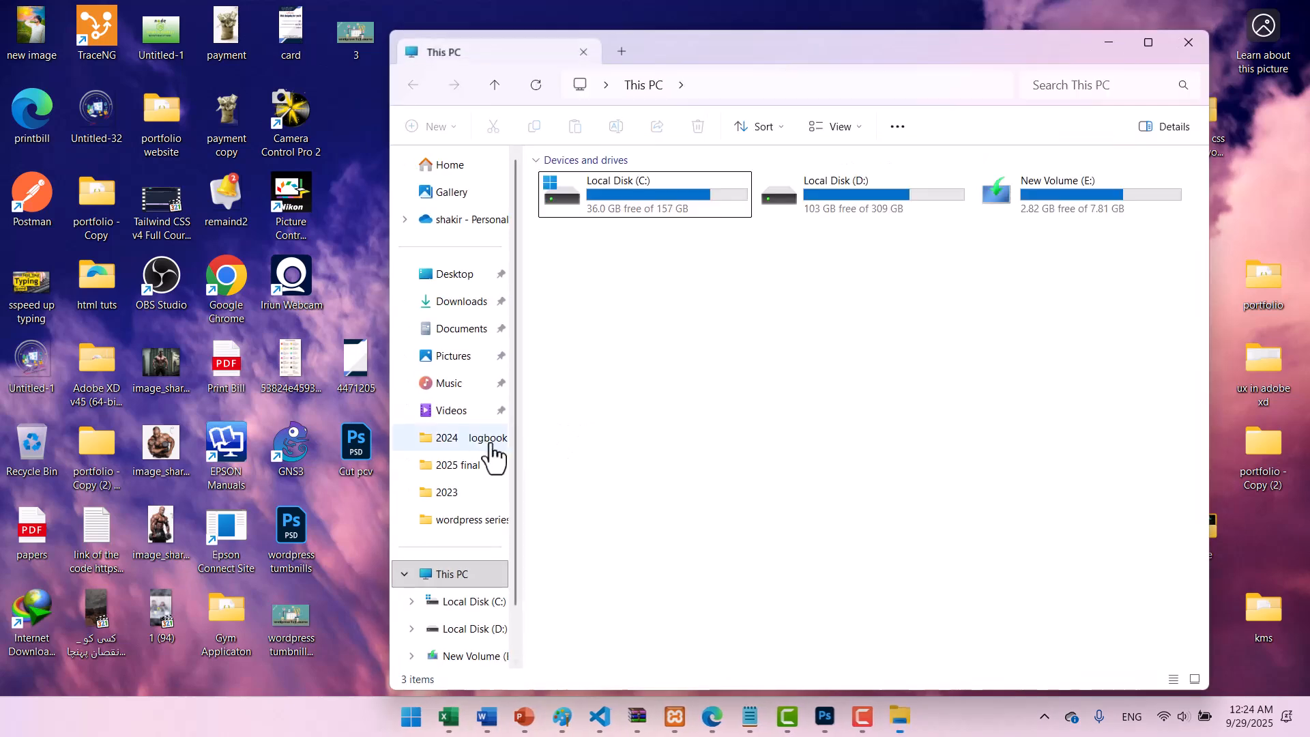
pyautogui.click(457, 304)
pyautogui.scroll(-10, 681, 424)
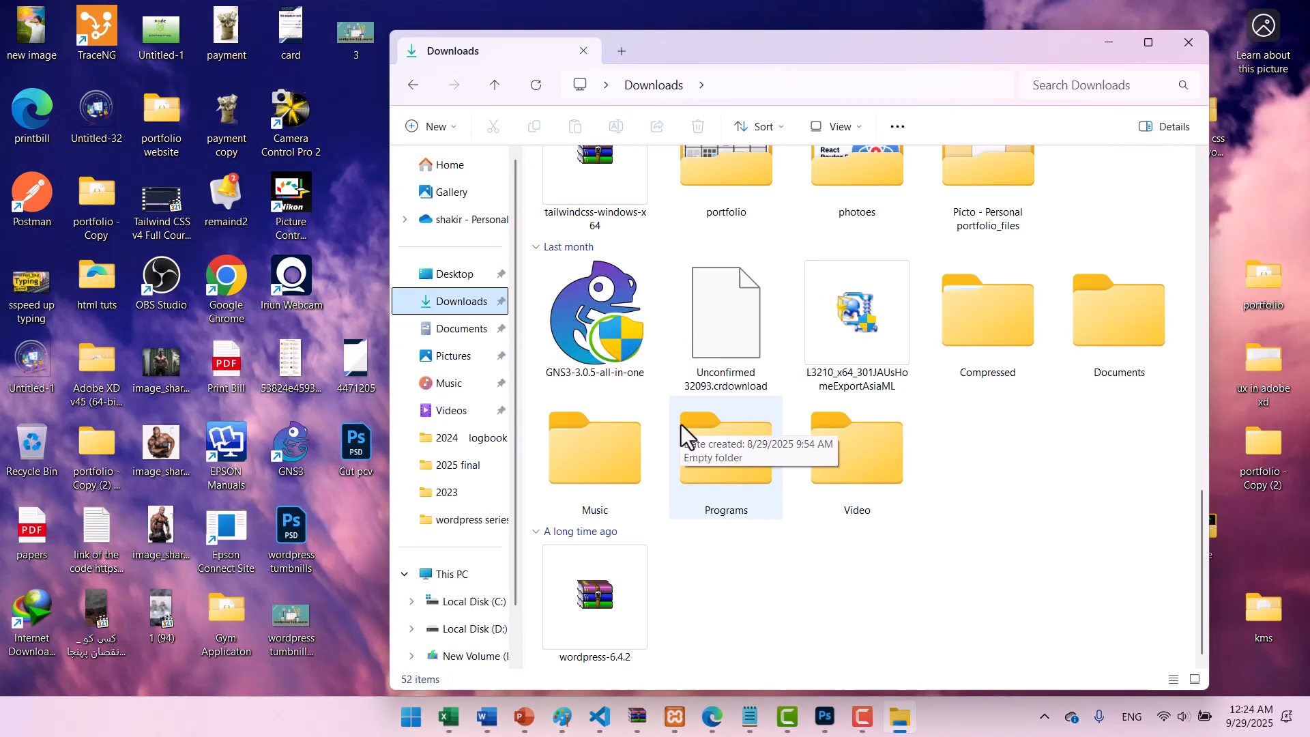
pyautogui.click(588, 616)
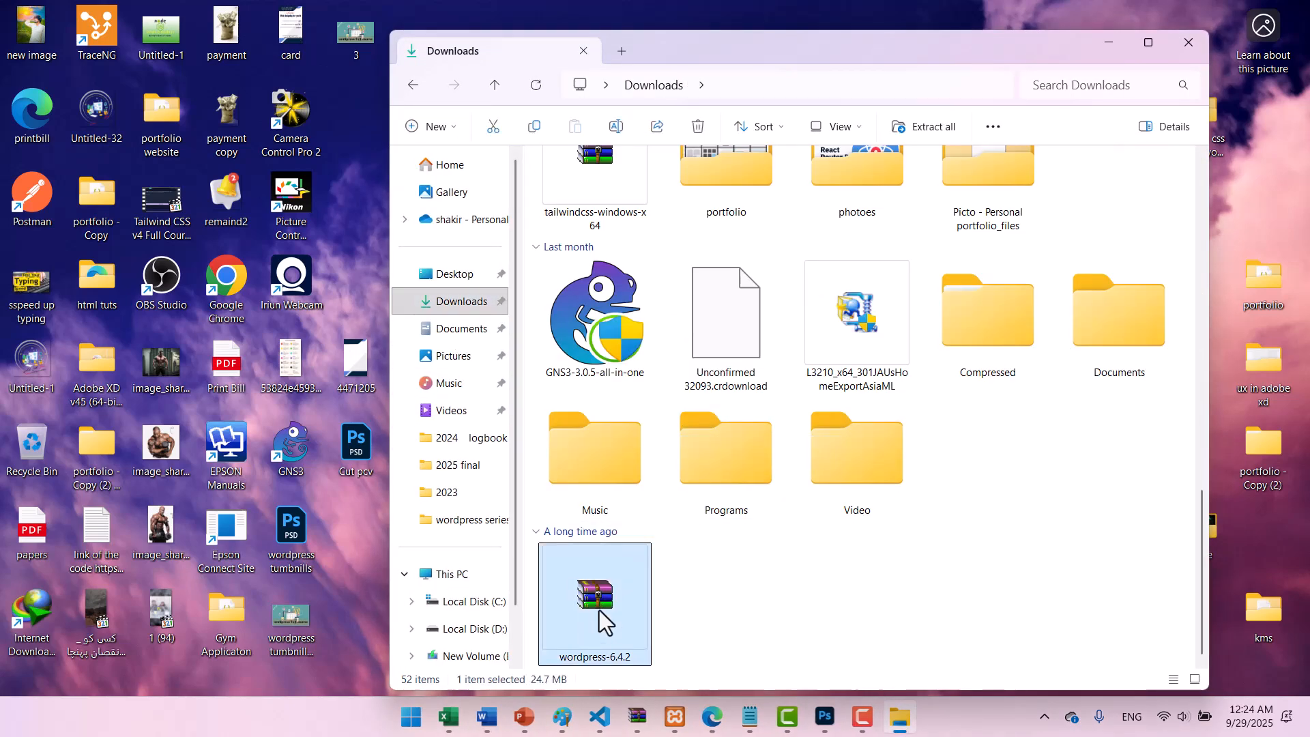
pyautogui.hotkey('ctrl', 'c')
# Paste the archive into C:\xampp\htdocs and return to the browser.
pyautogui.click(583, 85)
pyautogui.doubleClick(649, 211)
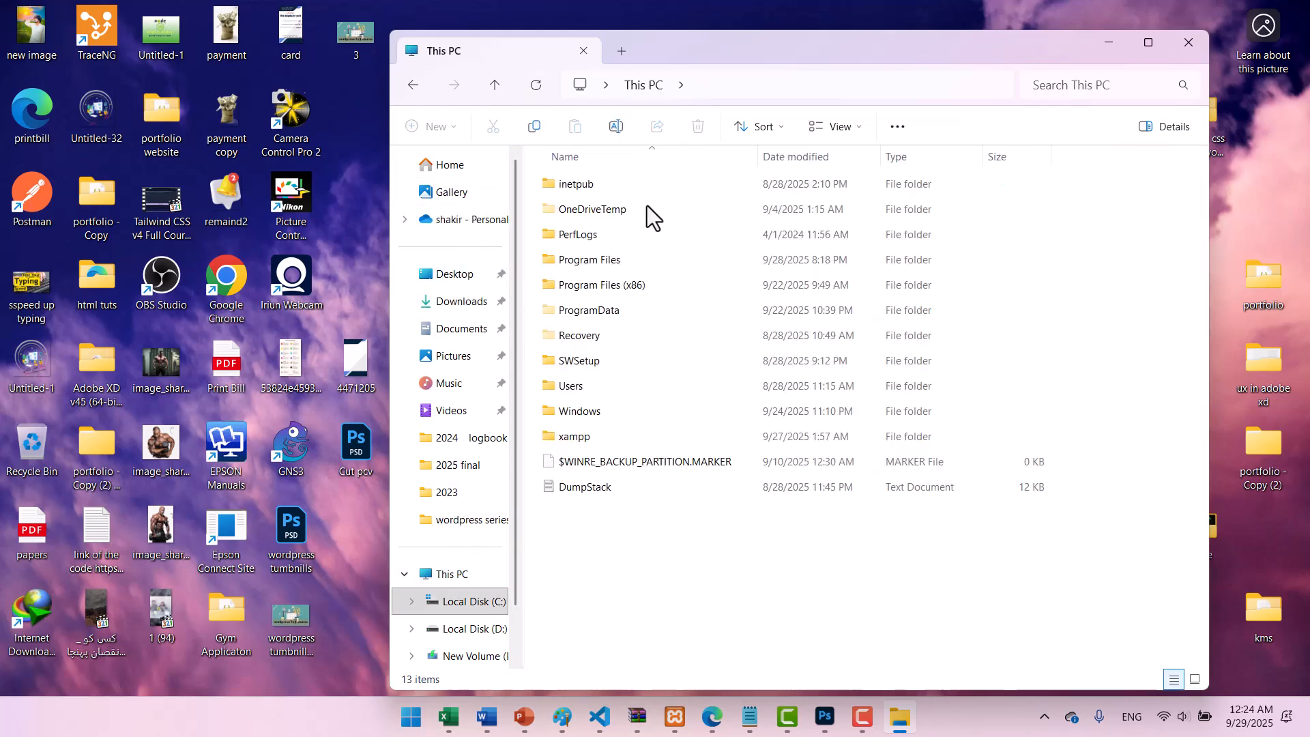
pyautogui.doubleClick(591, 439)
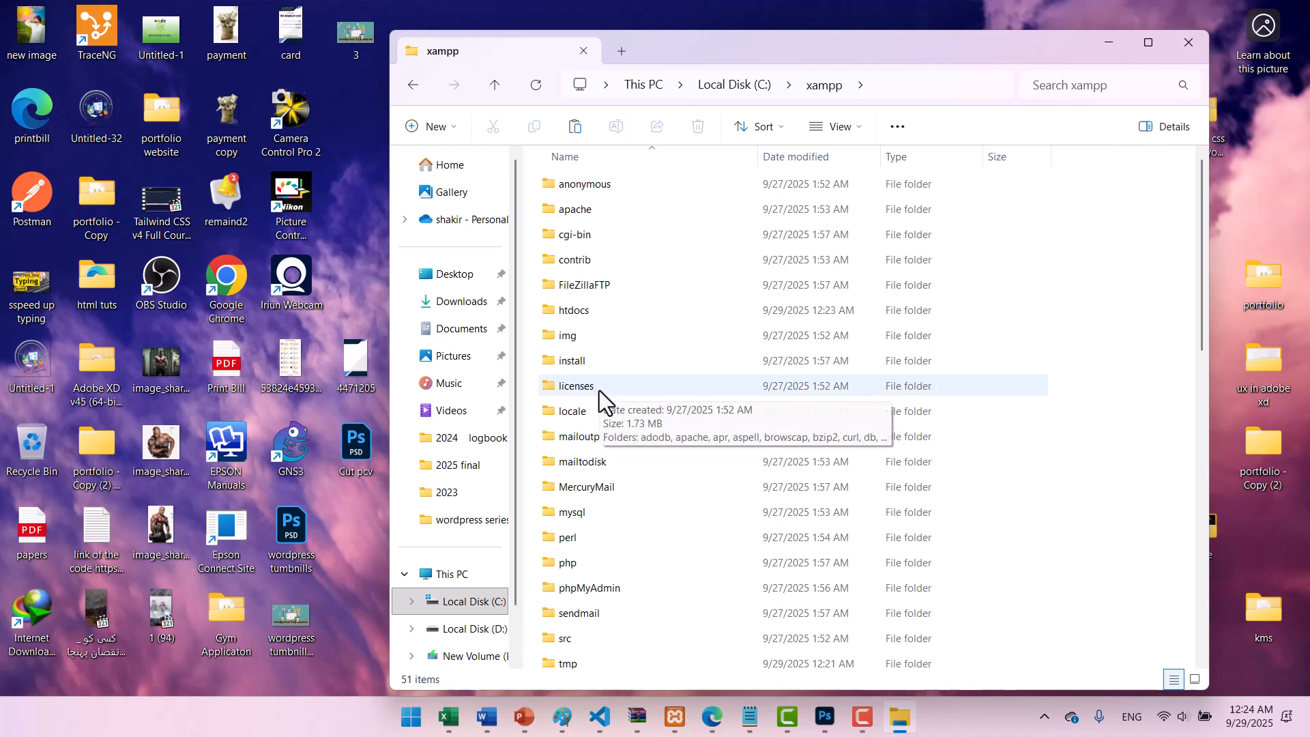
pyautogui.doubleClick(585, 312)
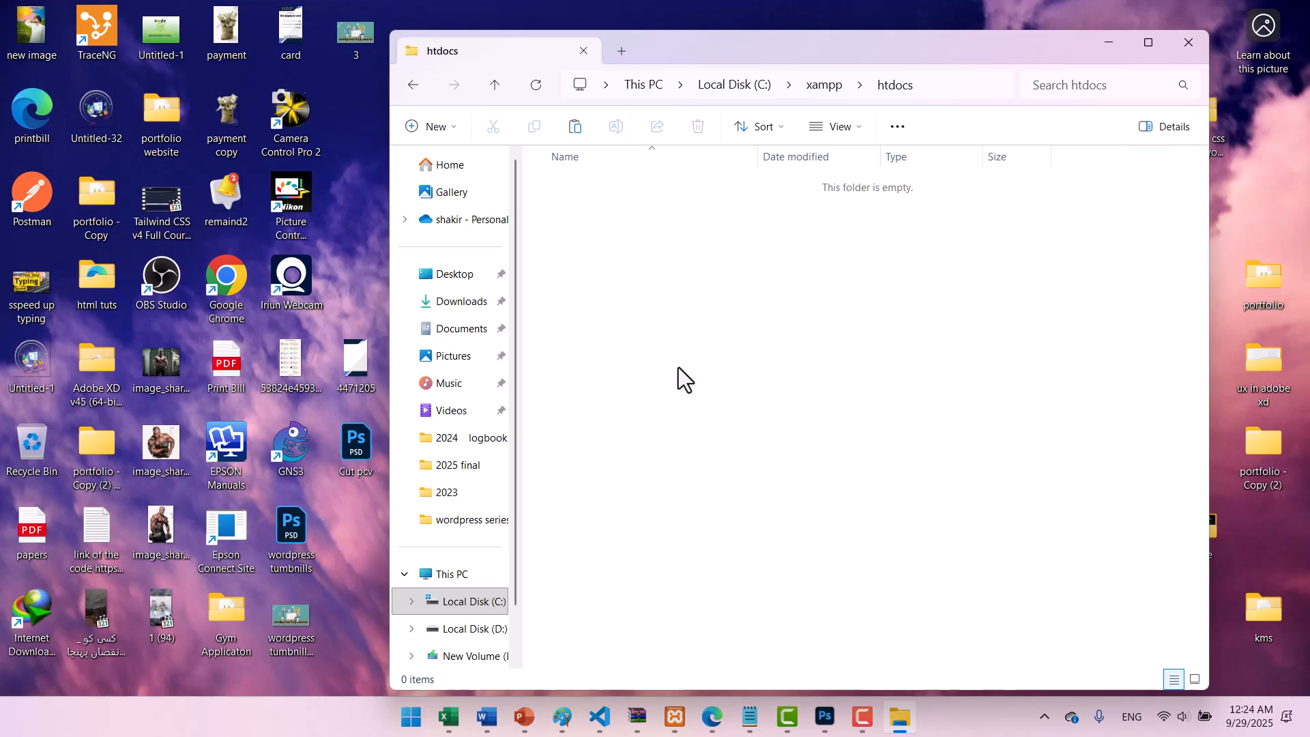
pyautogui.hotkey('ctrl', 'v')
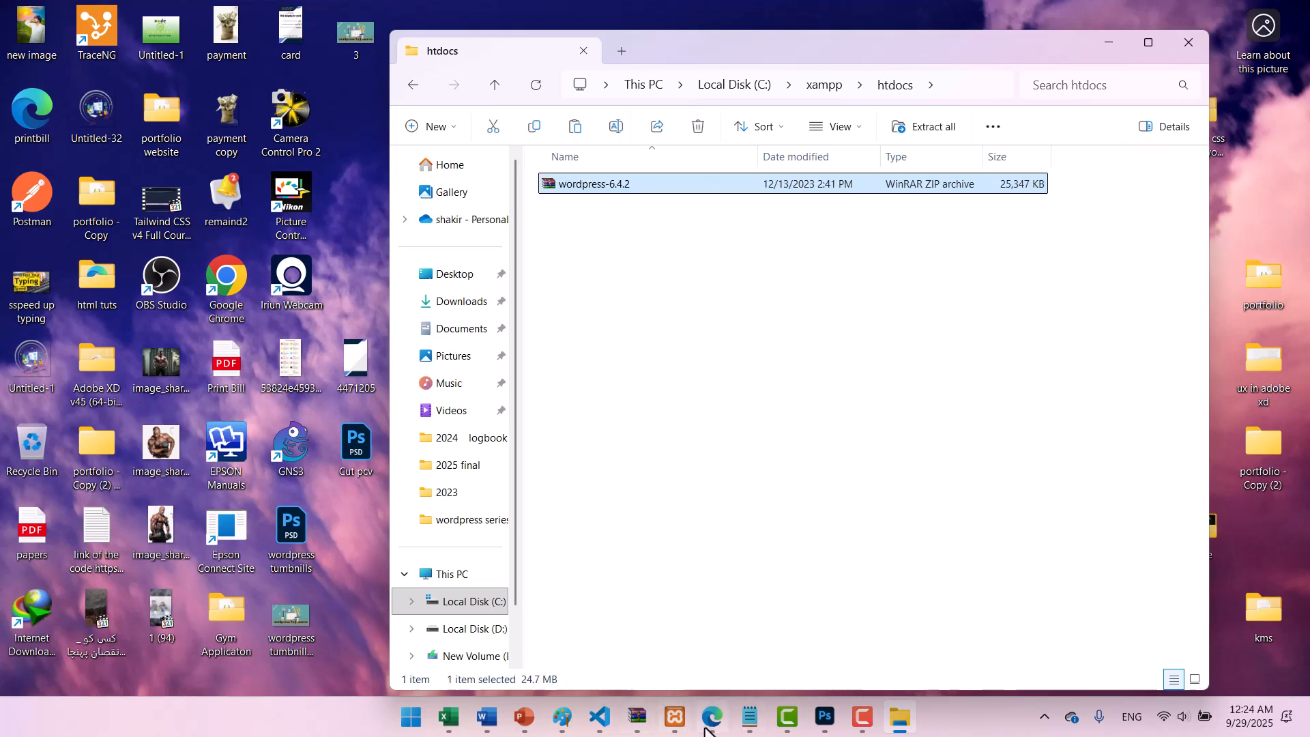
pyautogui.click(712, 718)
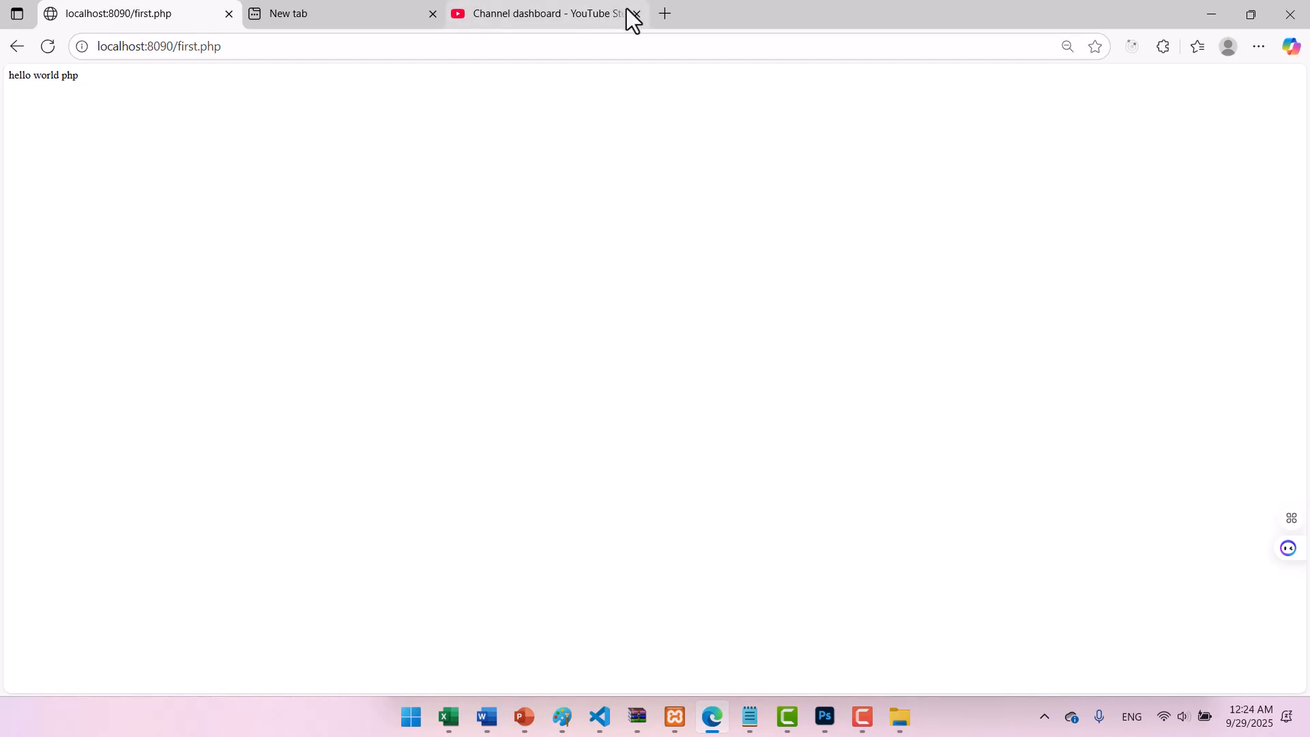
# Close the YouTube Studio and new tabs, then load the localhost:8090 listing showing wordpress-6.4.2.zip.
pyautogui.middleClick(535, 19)
pyautogui.click(432, 14)
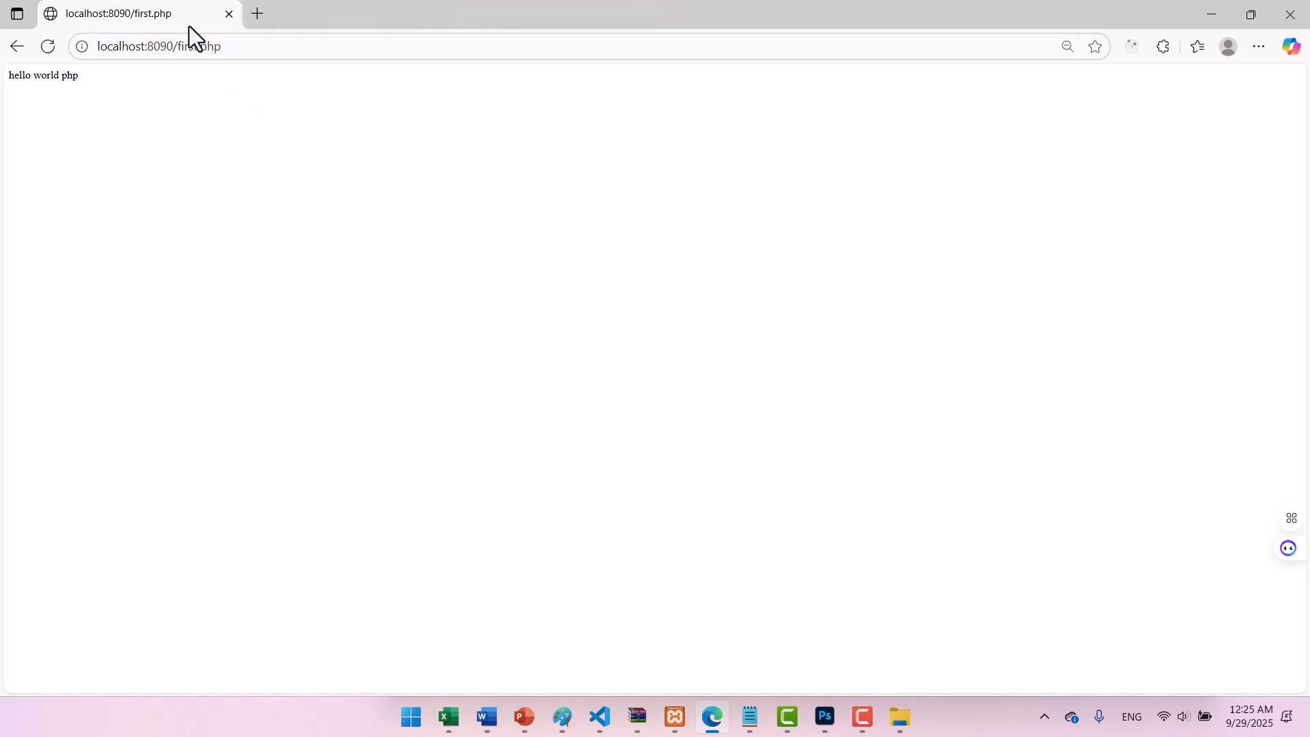
pyautogui.click(242, 53)
pyautogui.click(242, 53)
pyautogui.press('BackSpace')
pyautogui.press('BackSpace')
pyautogui.press('BackSpace')
pyautogui.press('BackSpace')
pyautogui.press('BackSpace')
pyautogui.press('BackSpace')
pyautogui.press('BackSpace')
pyautogui.press('BackSpace')
pyautogui.press('BackSpace')
pyautogui.press('BackSpace')
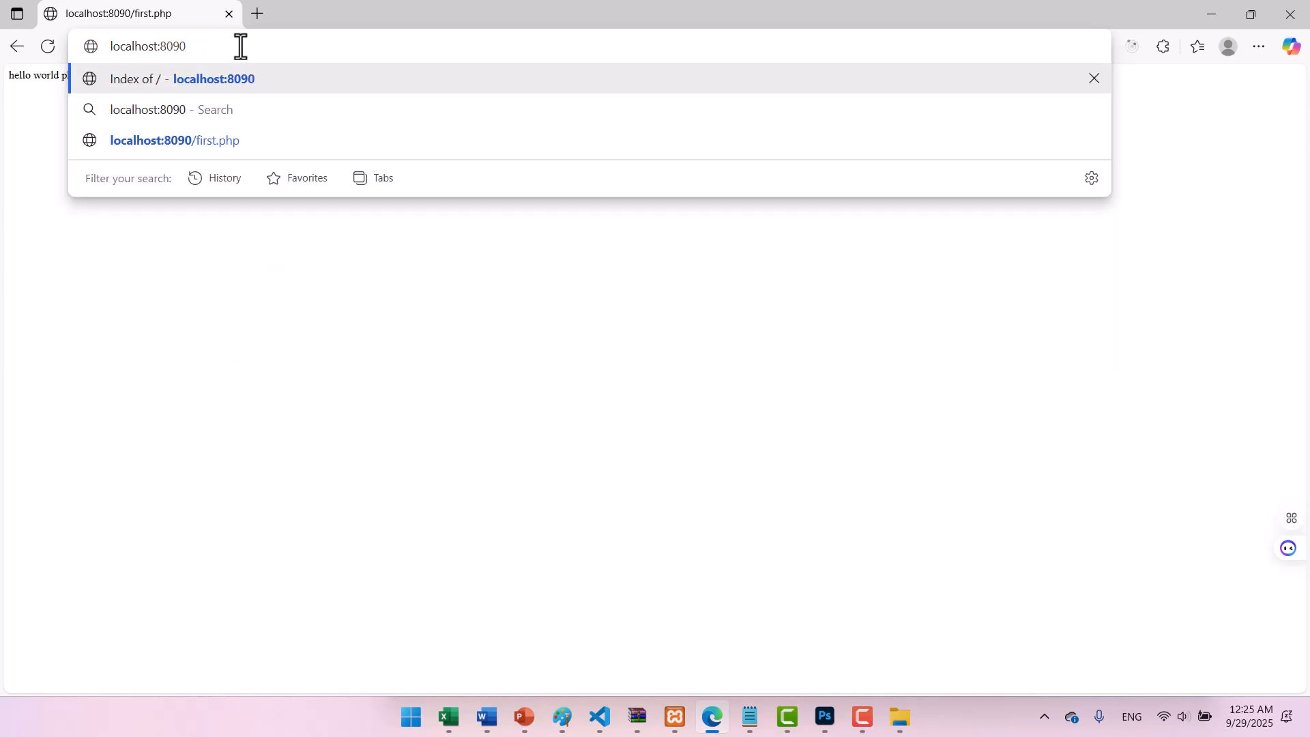
pyautogui.press('Return')
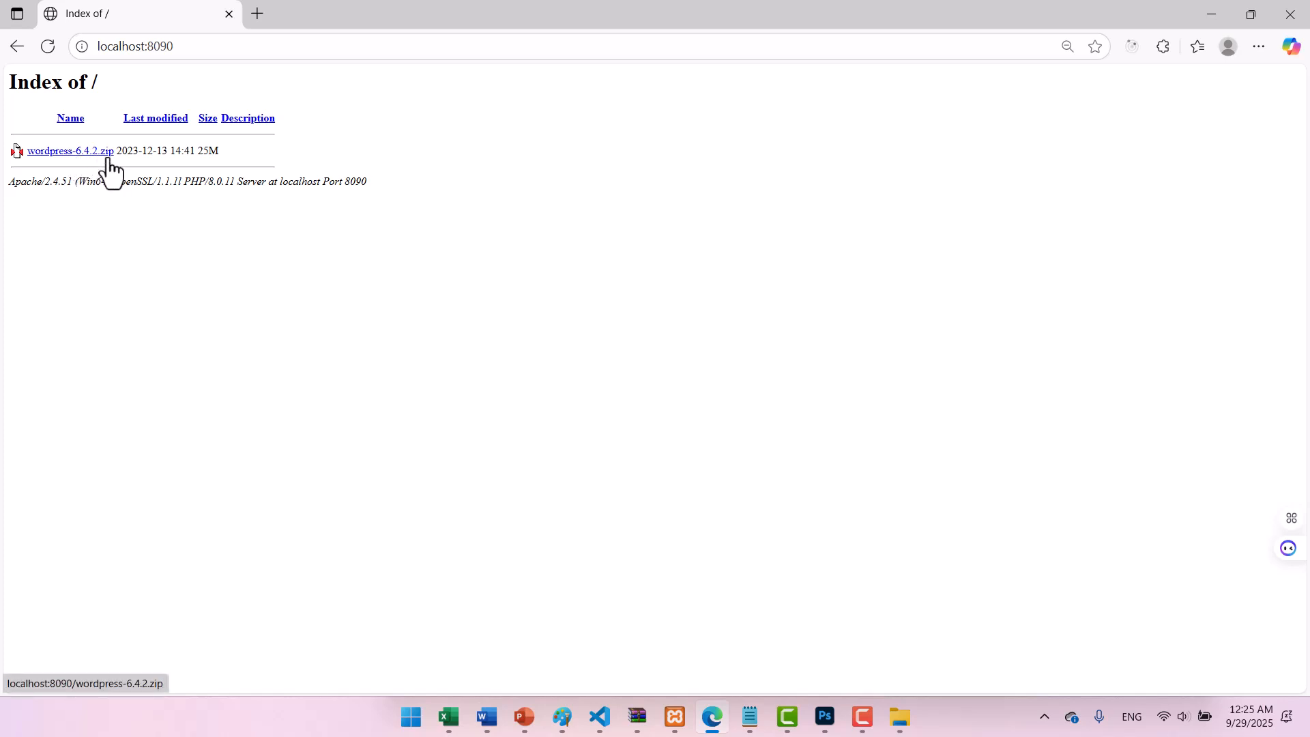
pyautogui.rightClick(168, 331)
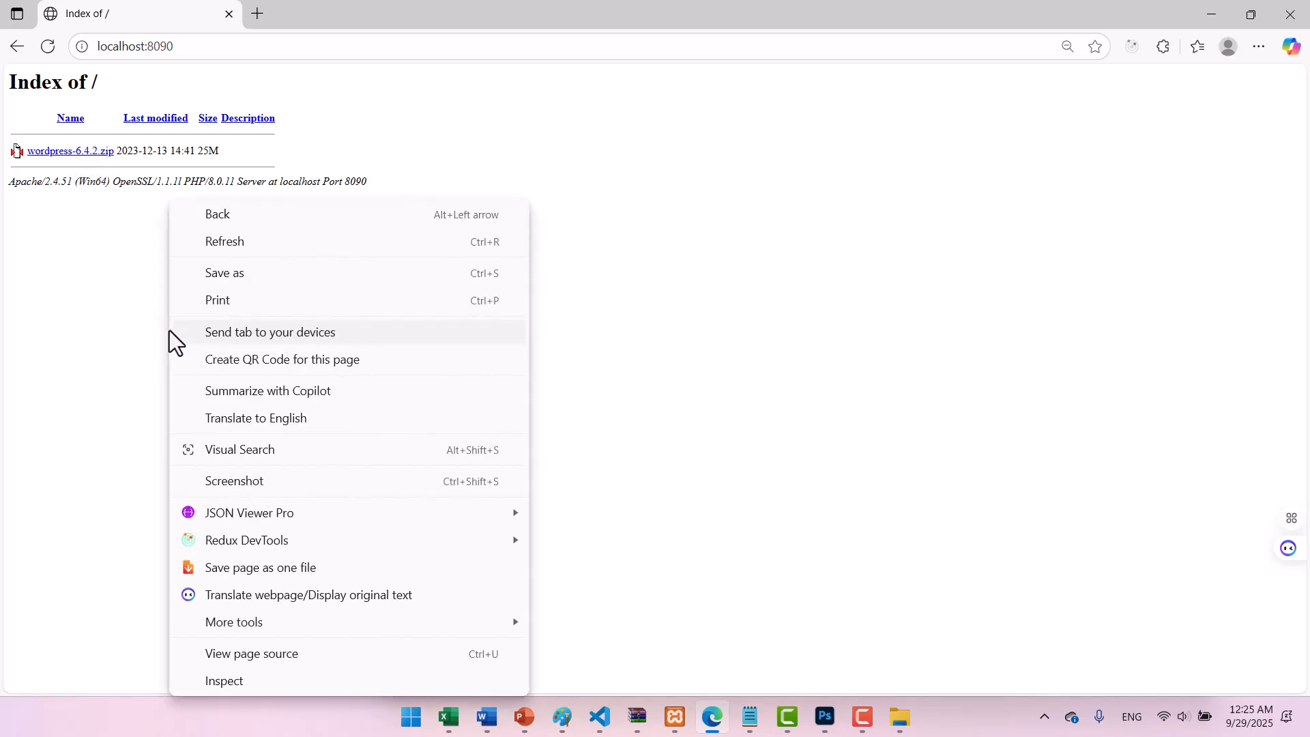
pyautogui.click(127, 336)
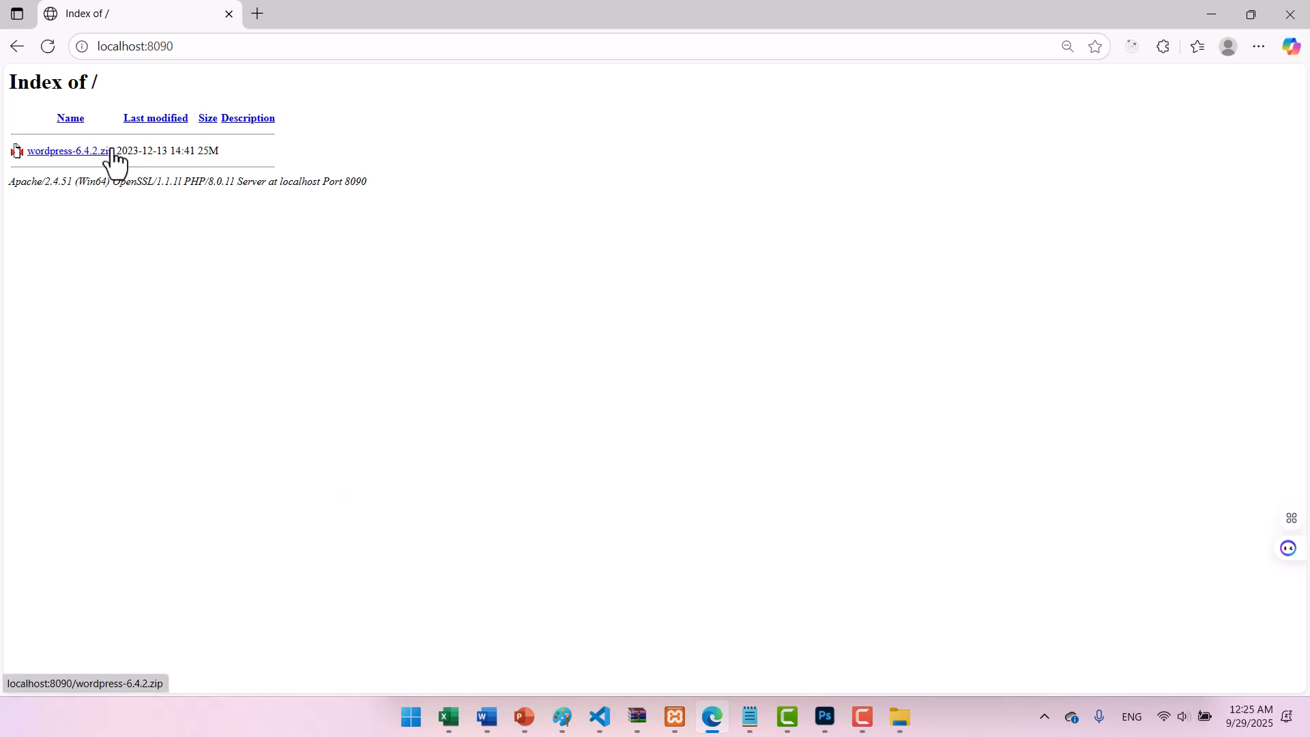
# Extract the wordpress-6.4.2 archive into htdocs with WinRAR and reload the listing to show wordpress/.
pyautogui.click(903, 724)
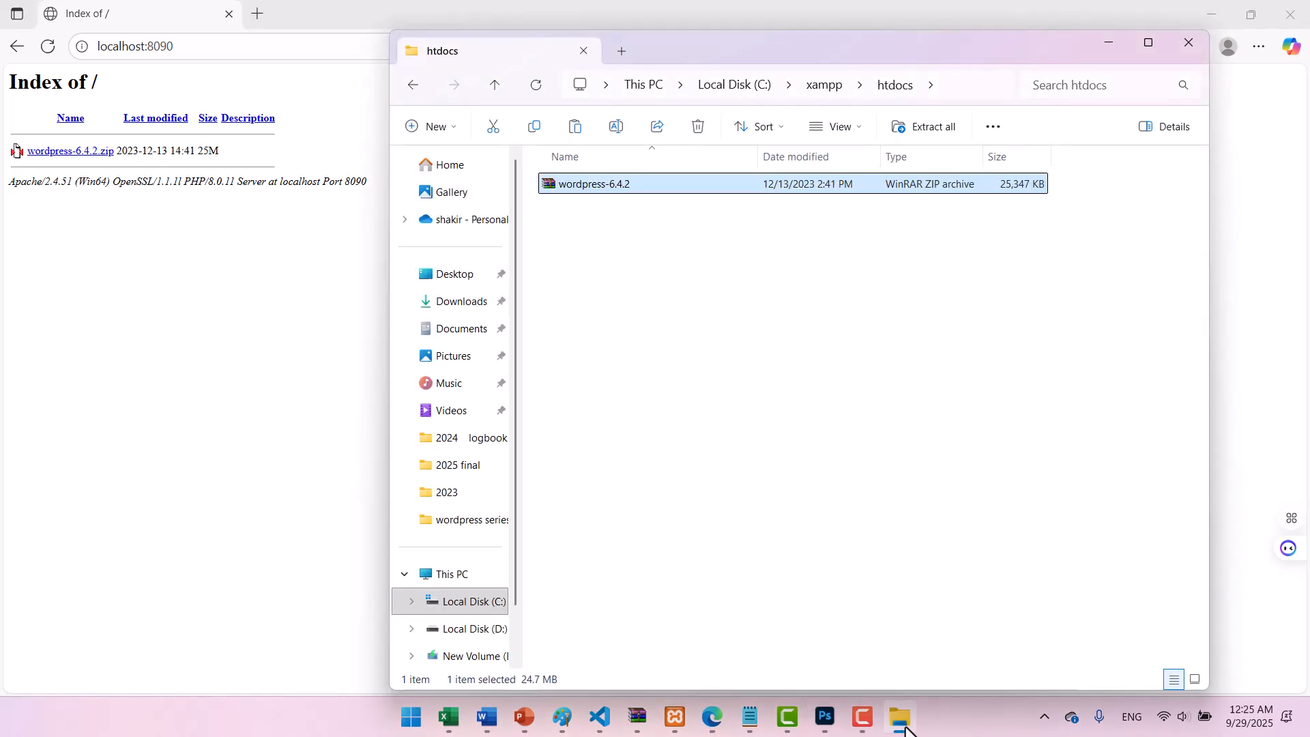
pyautogui.rightClick(582, 190)
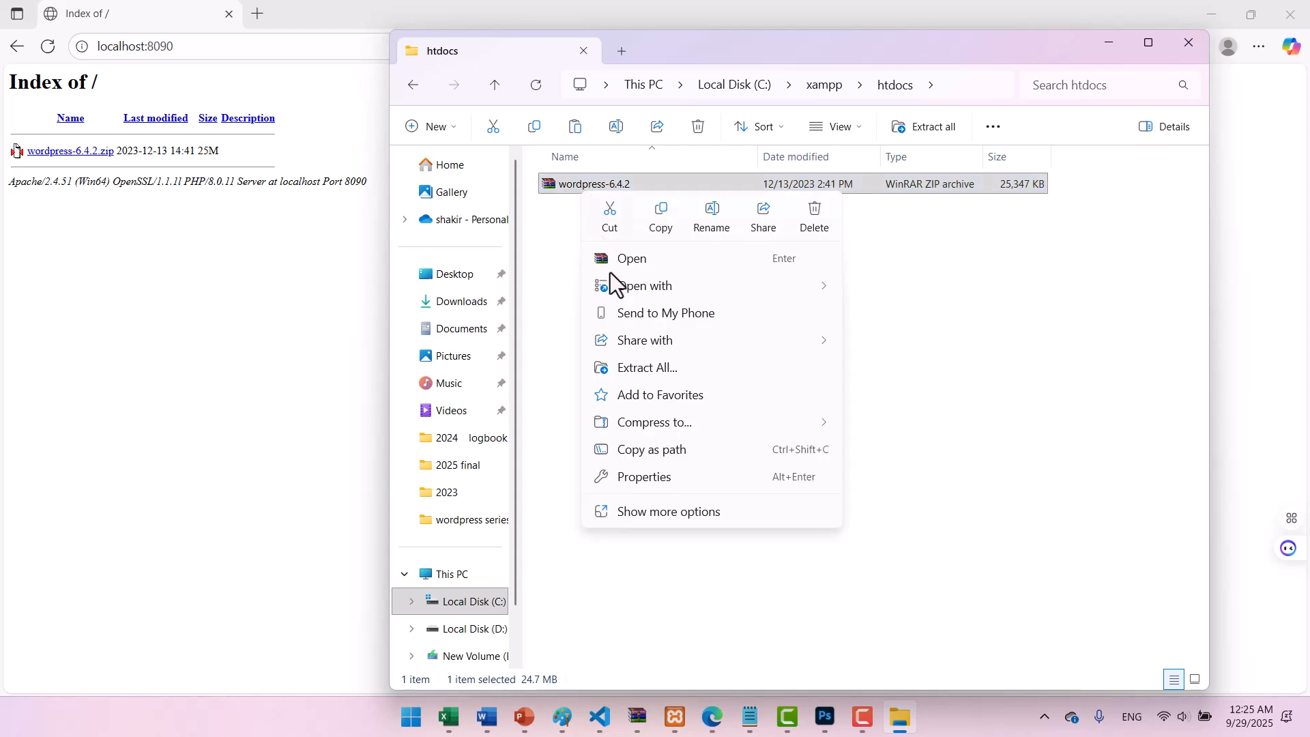
pyautogui.moveTo(633, 281)
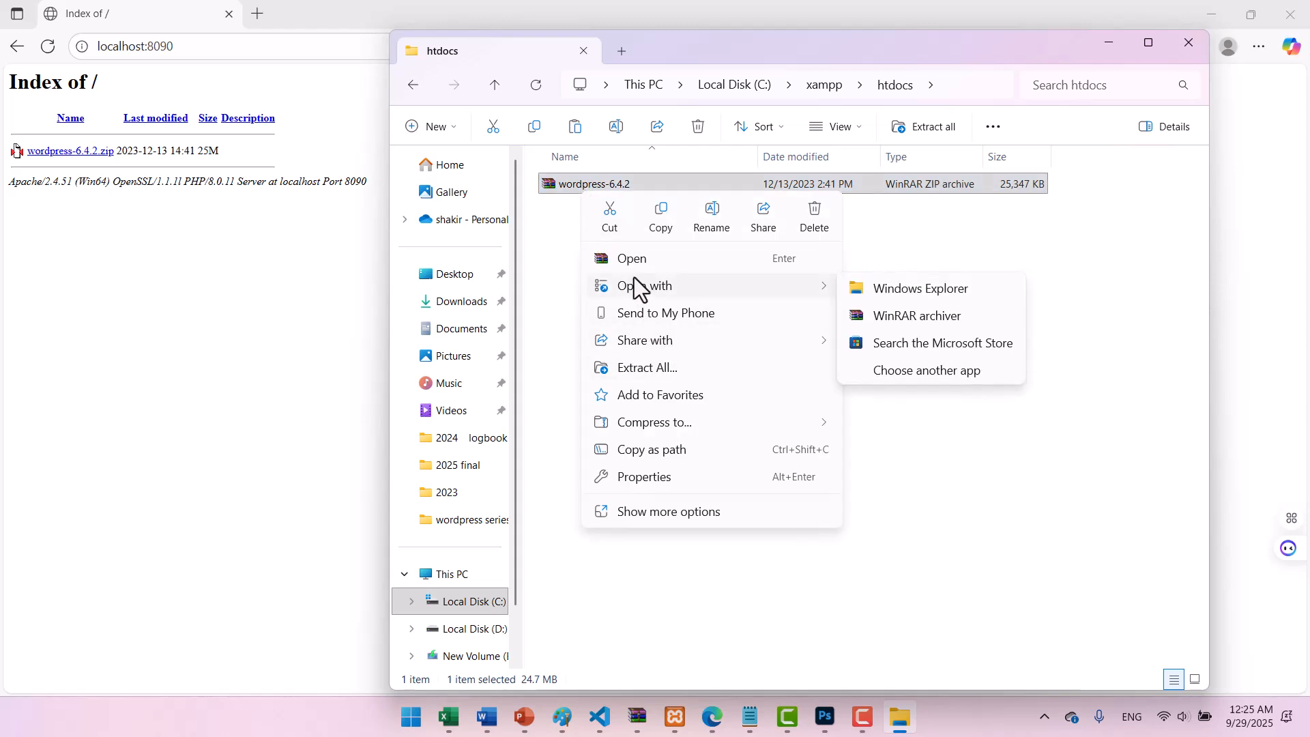
pyautogui.click(734, 518)
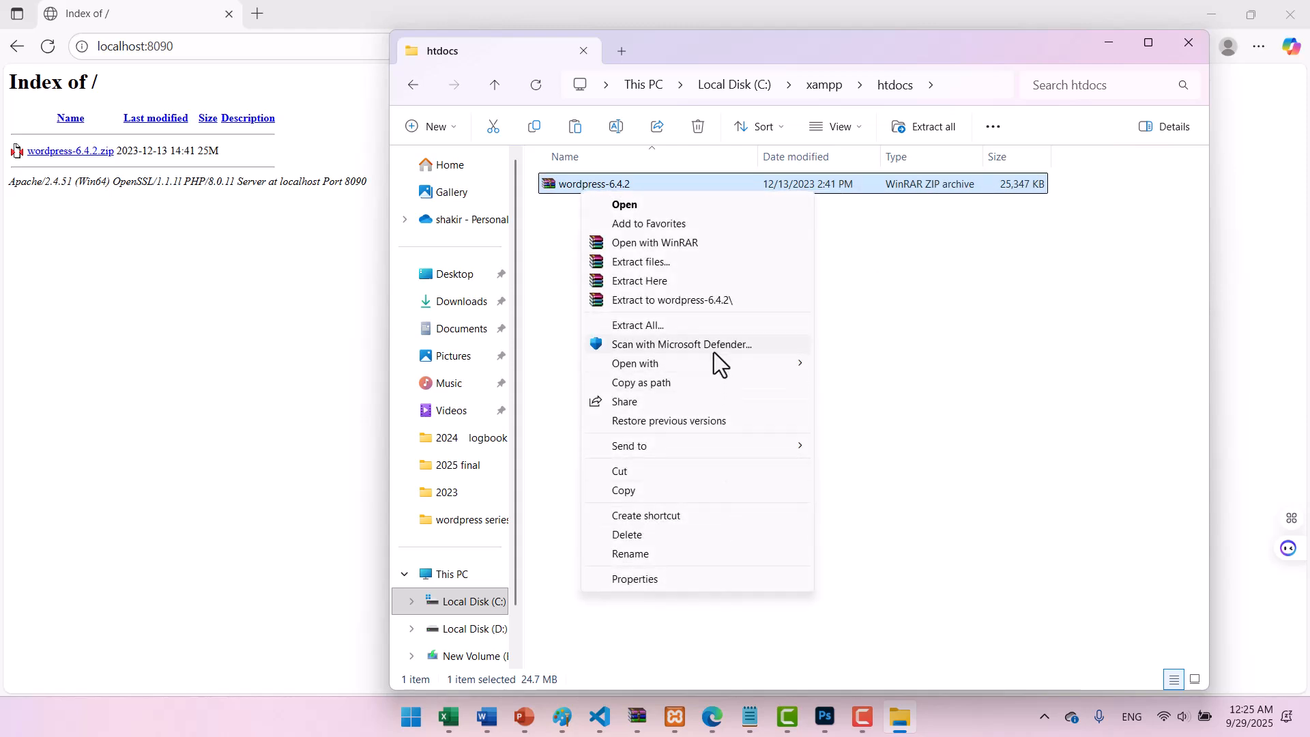
pyautogui.click(673, 280)
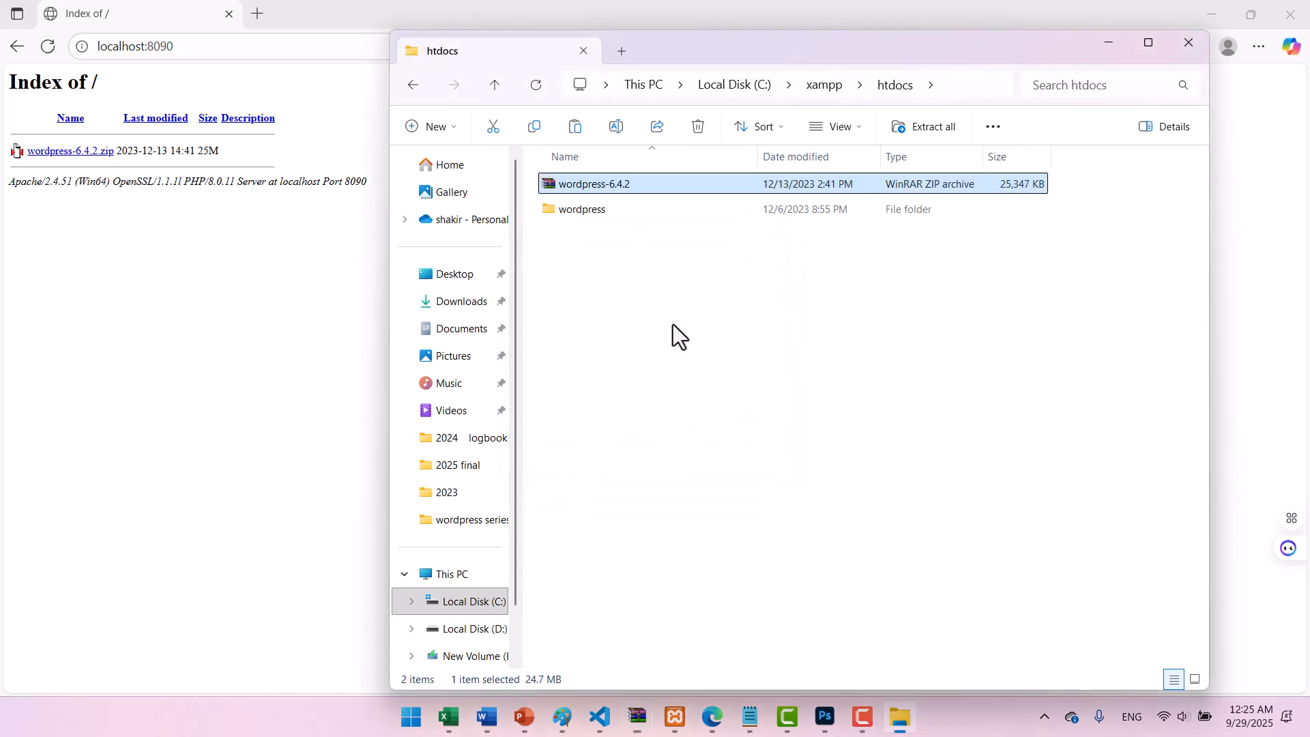
pyautogui.click(174, 273)
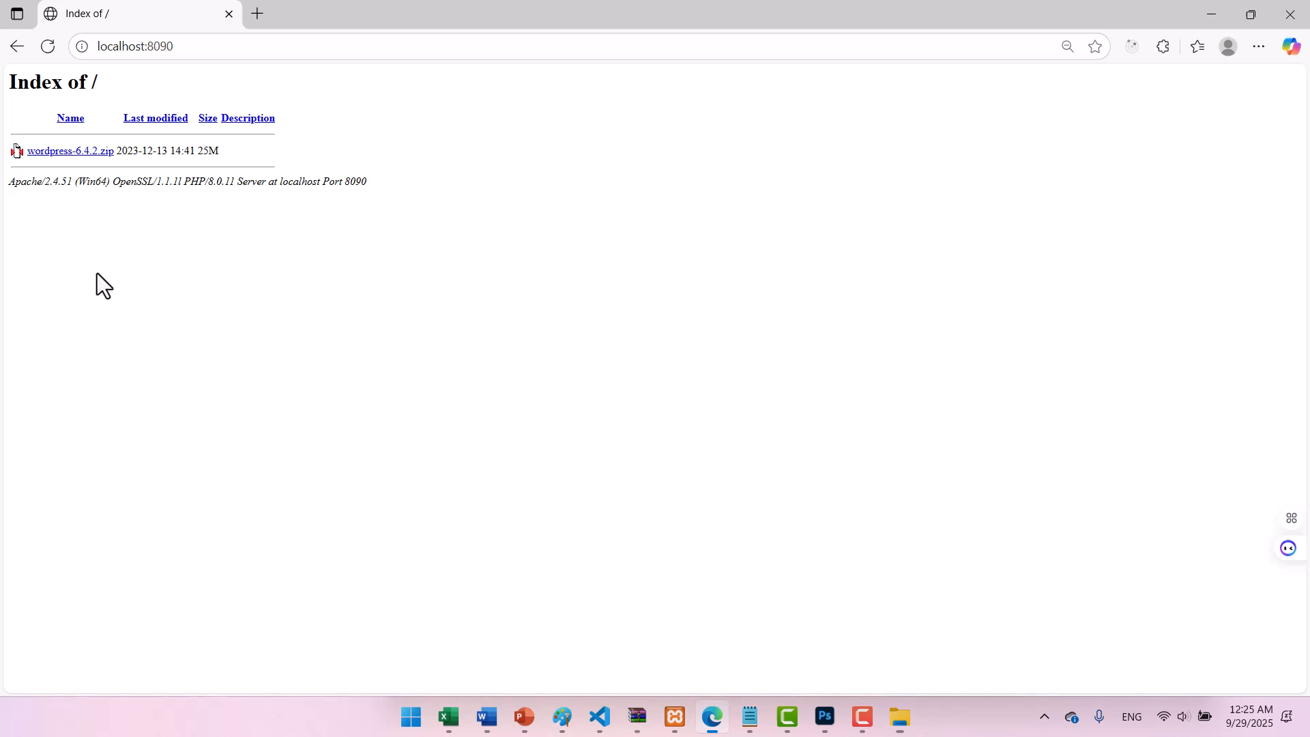
pyautogui.click(54, 48)
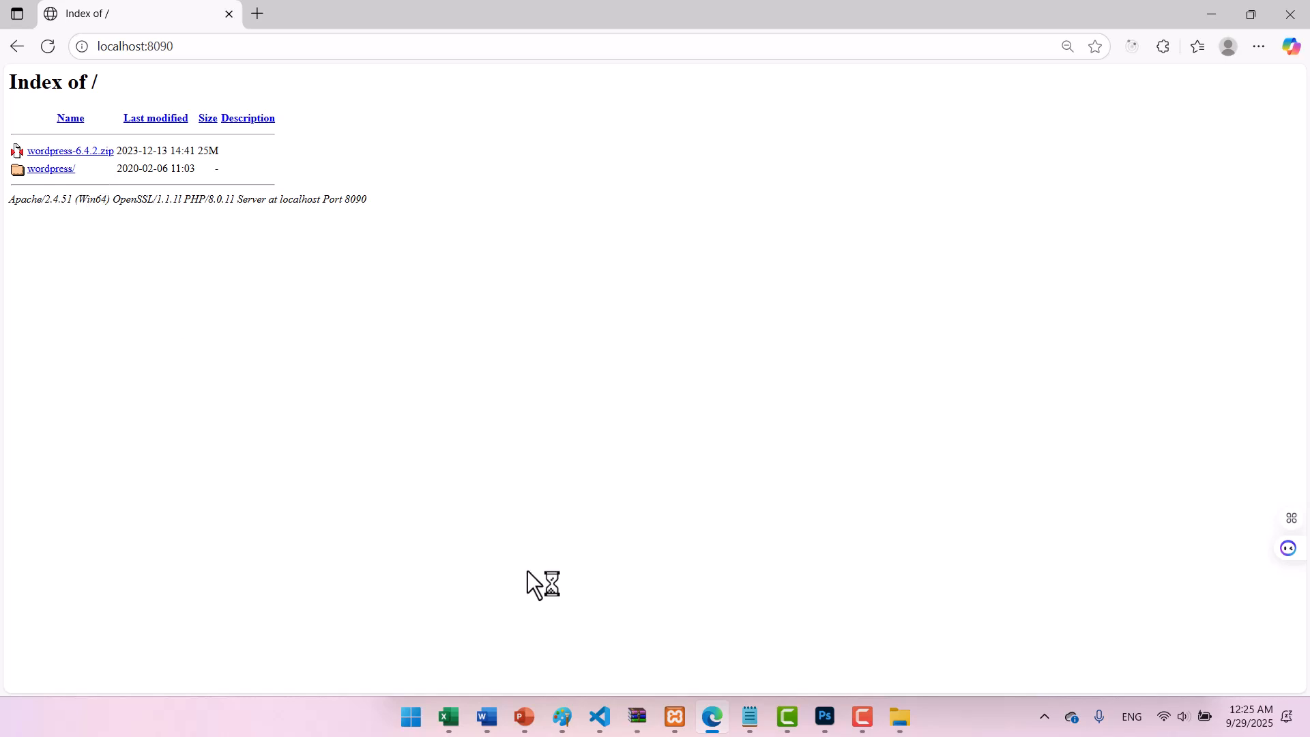
# Delete wordpress-6.4.2.zip from htdocs and bring the browser back.
pyautogui.click(900, 718)
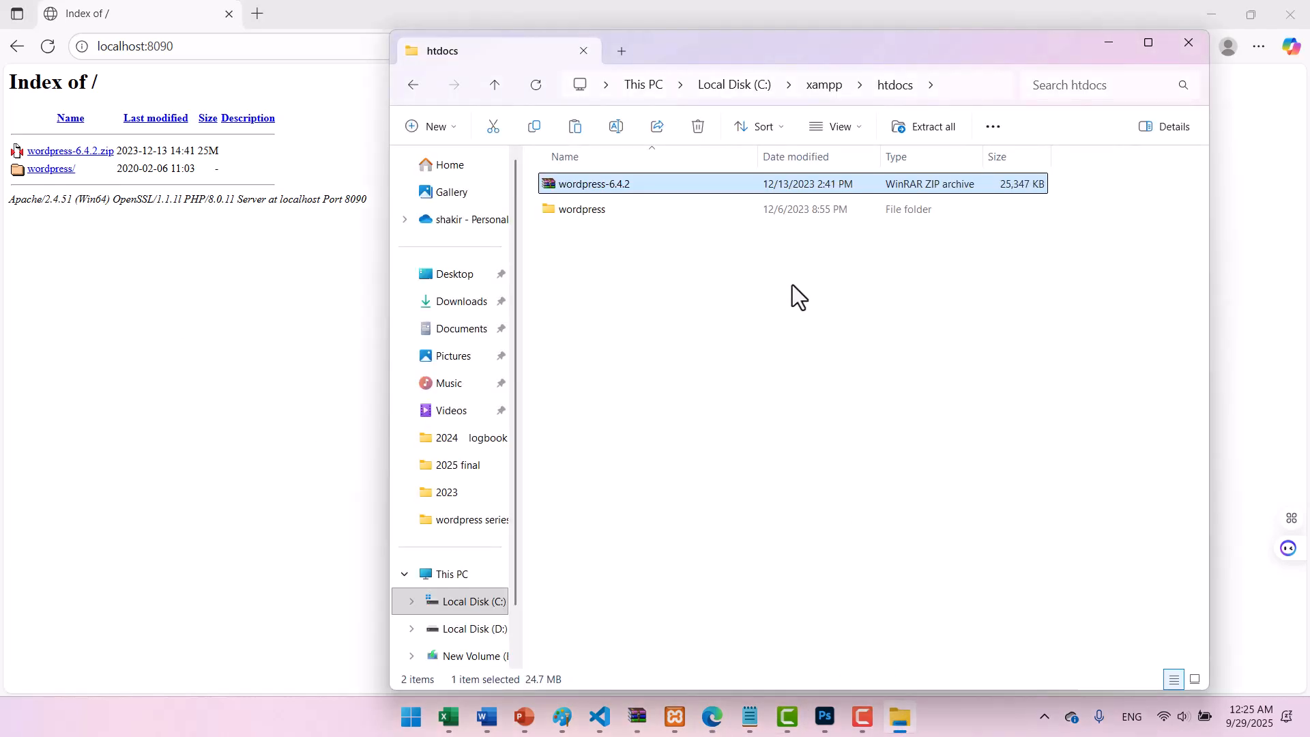
pyautogui.click(628, 183)
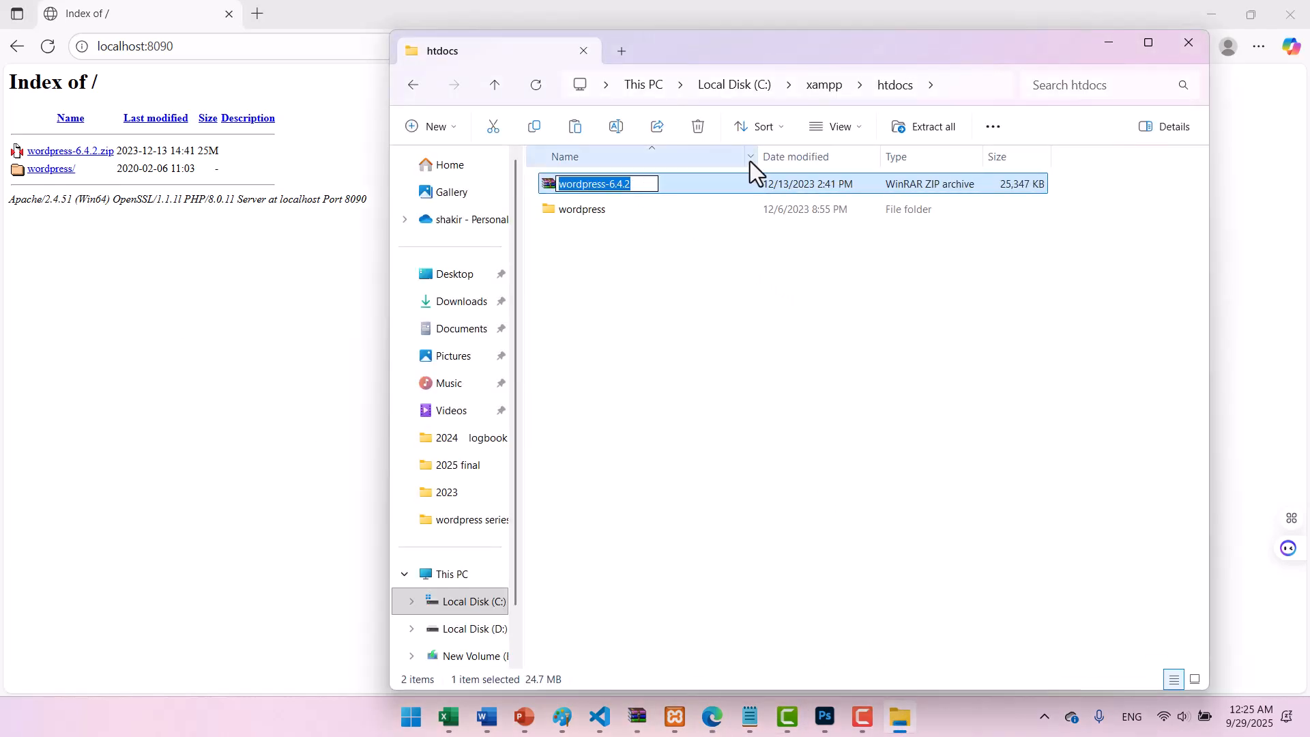
pyautogui.click(751, 189)
pyautogui.press('Delete')
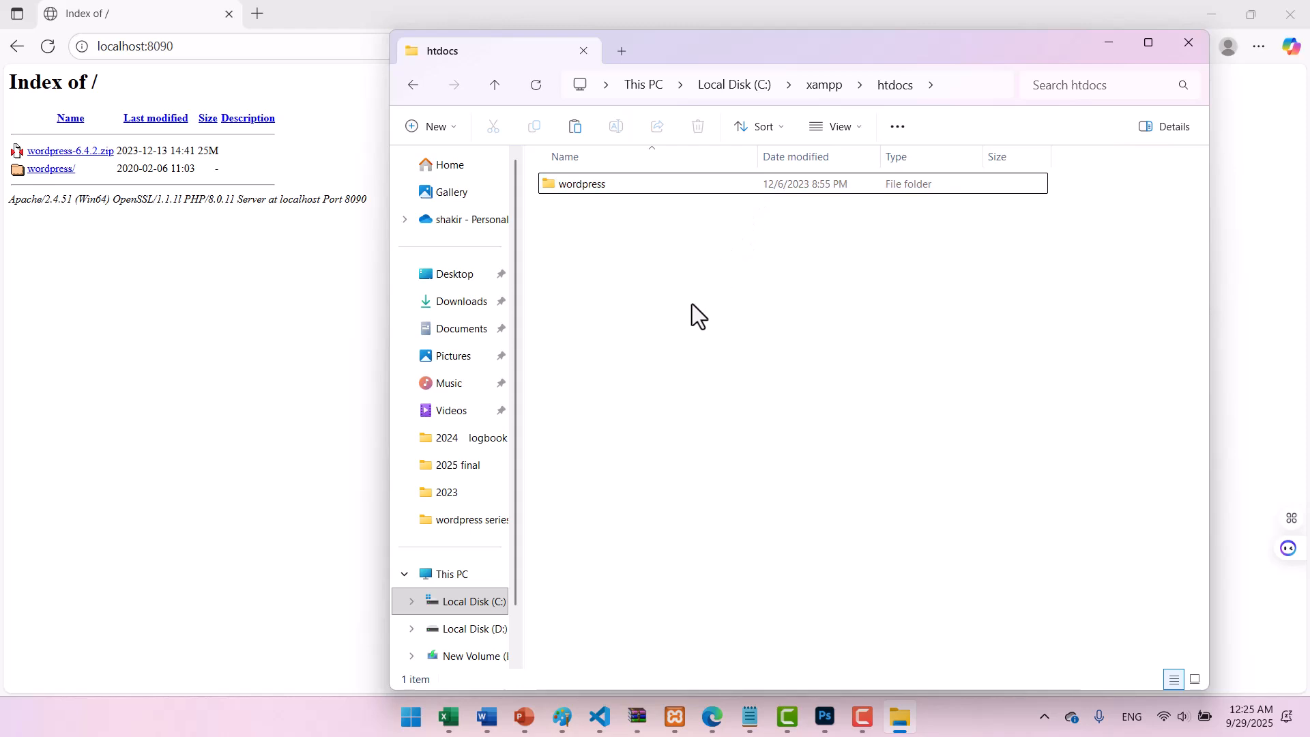
pyautogui.click(317, 293)
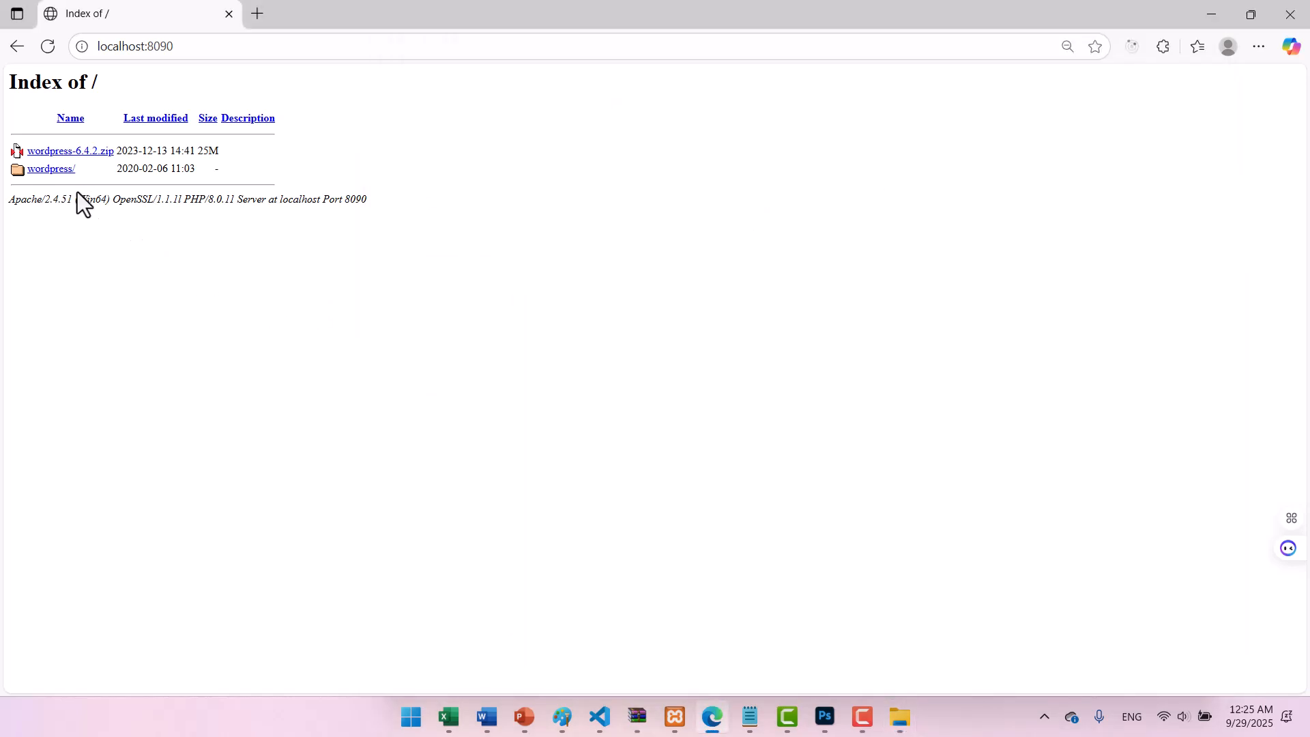
# Reload the listing, open wordpress/, and continue setup in English (United States).
pyautogui.click(47, 46)
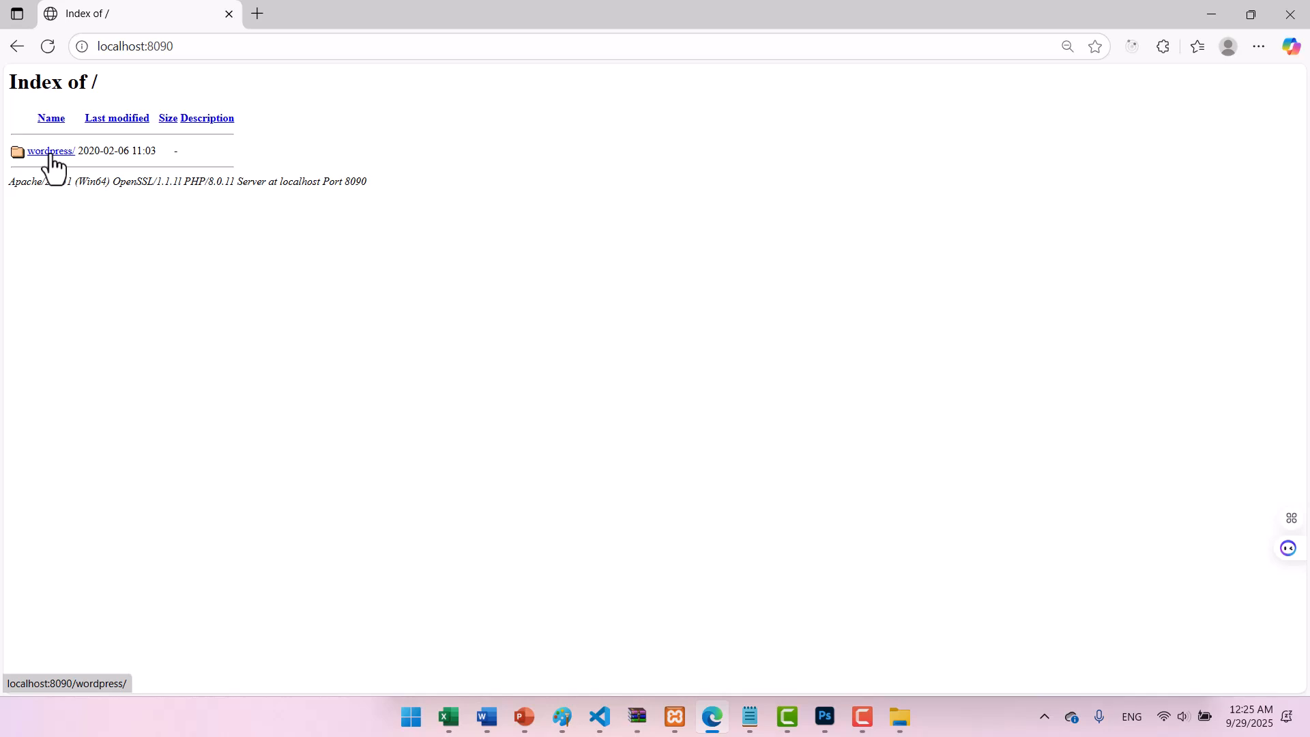
pyautogui.click(50, 155)
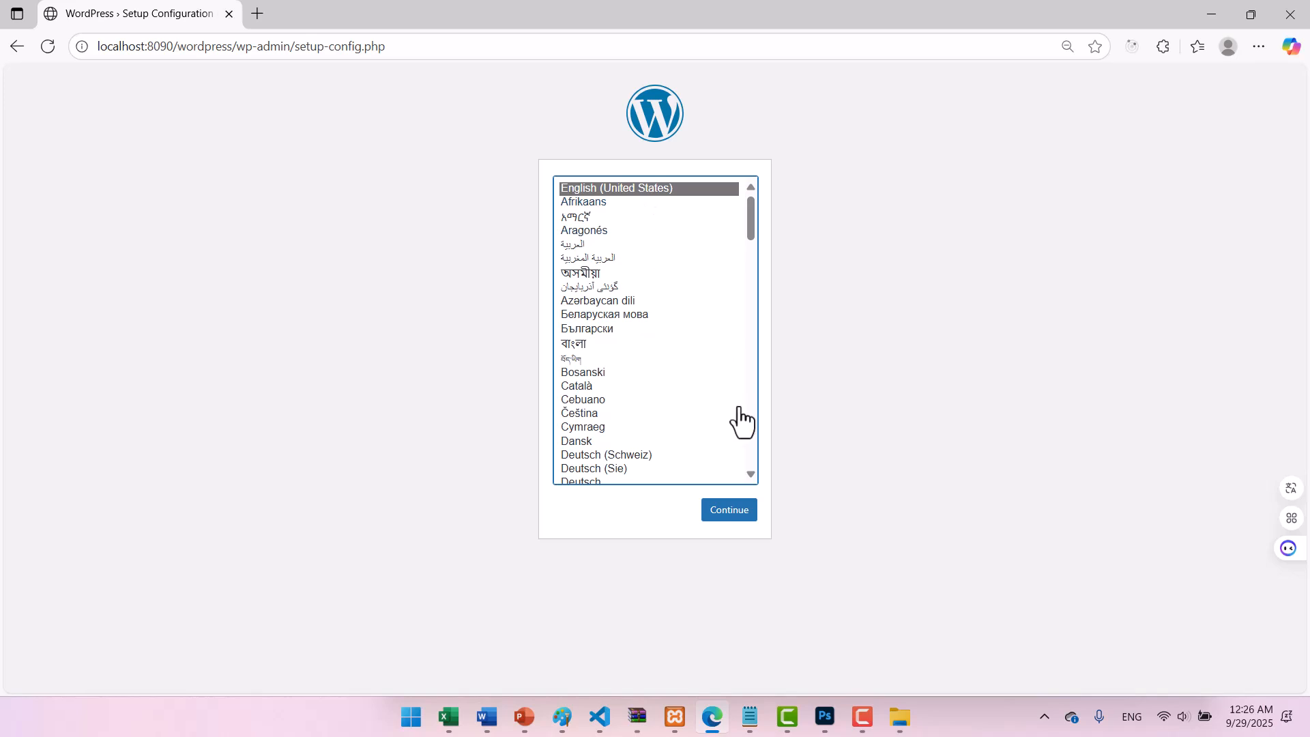
pyautogui.click(744, 520)
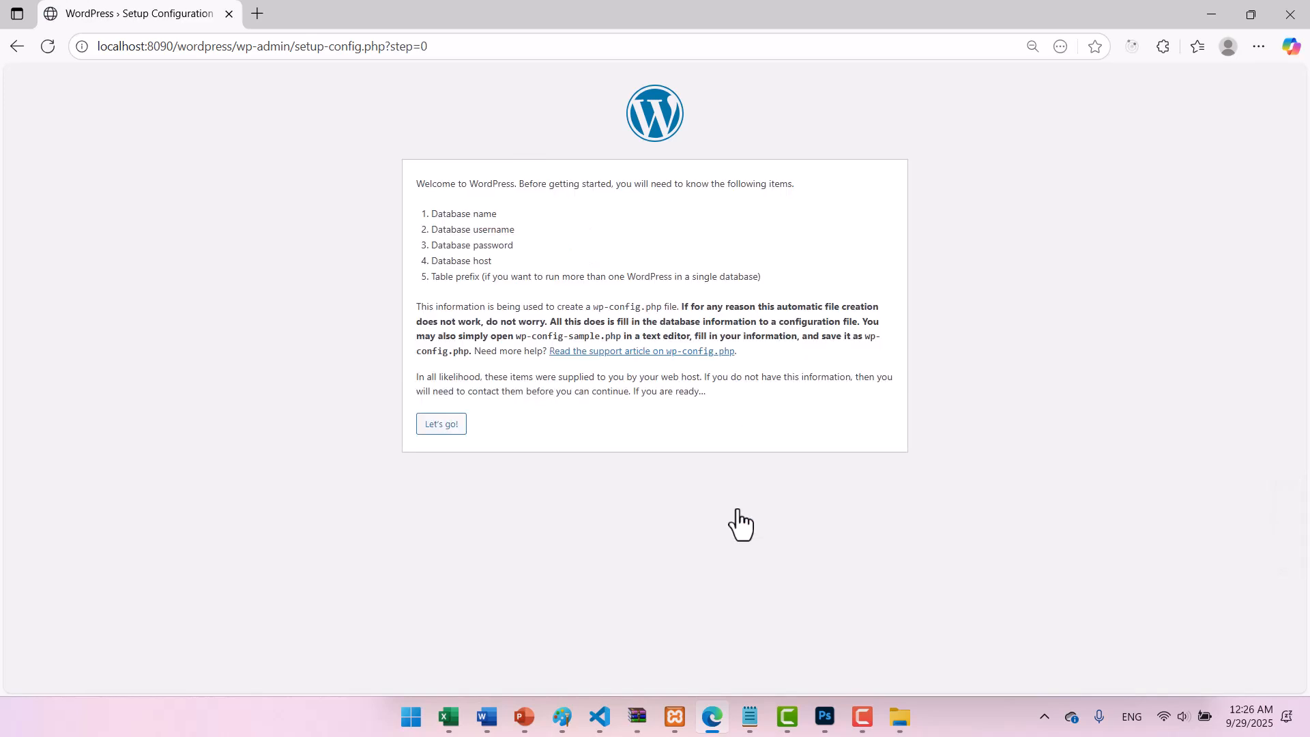
# Proceed with "Let's go!" to the database form and bring up the XAMPP Control Panel.
pyautogui.click(448, 435)
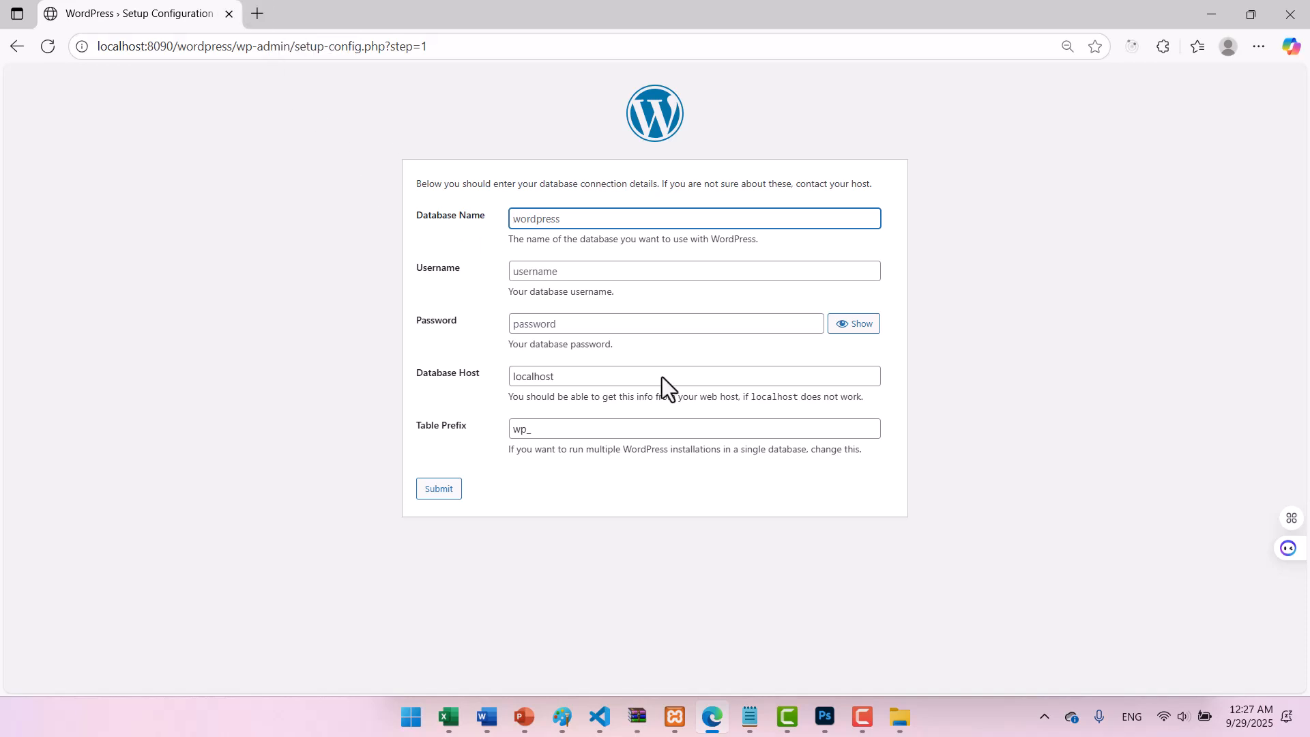
pyautogui.click(675, 717)
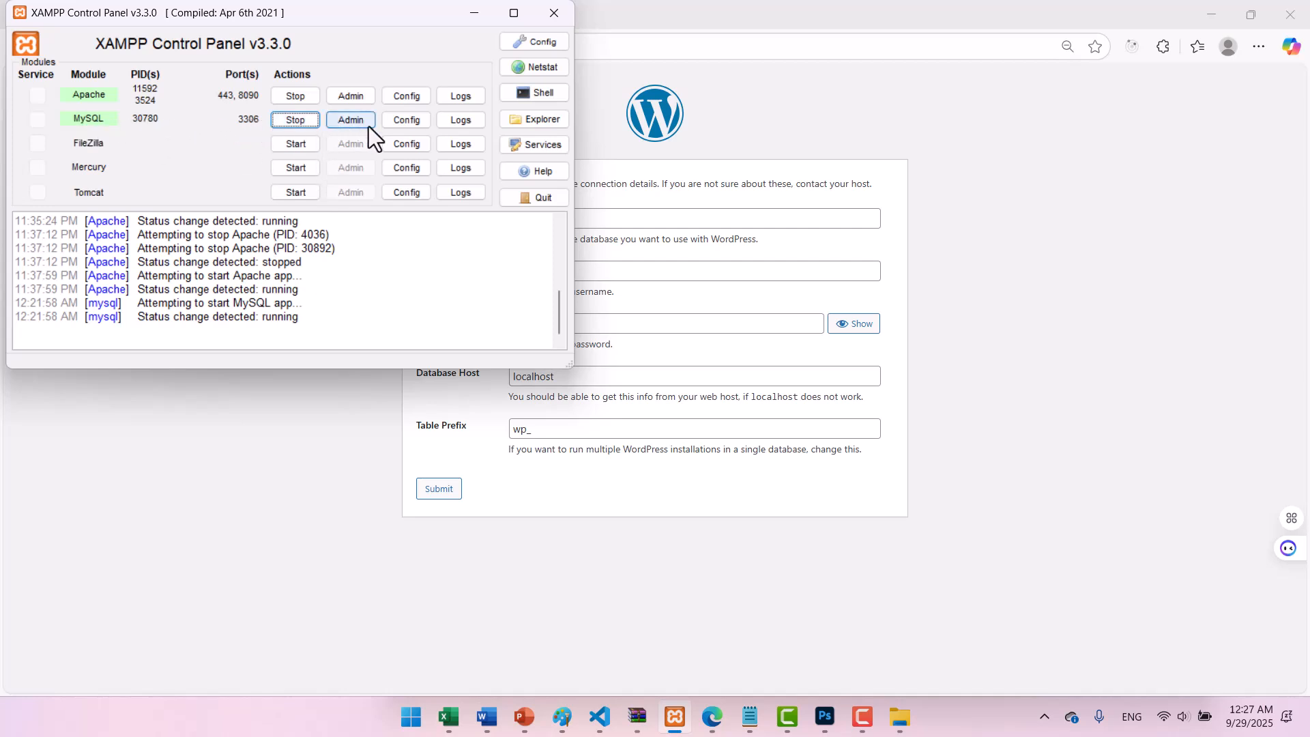
# Open phpMyAdmin via MySQL Admin, correcting the address to localhost:8090/phpmyadmin.
pyautogui.click(351, 120)
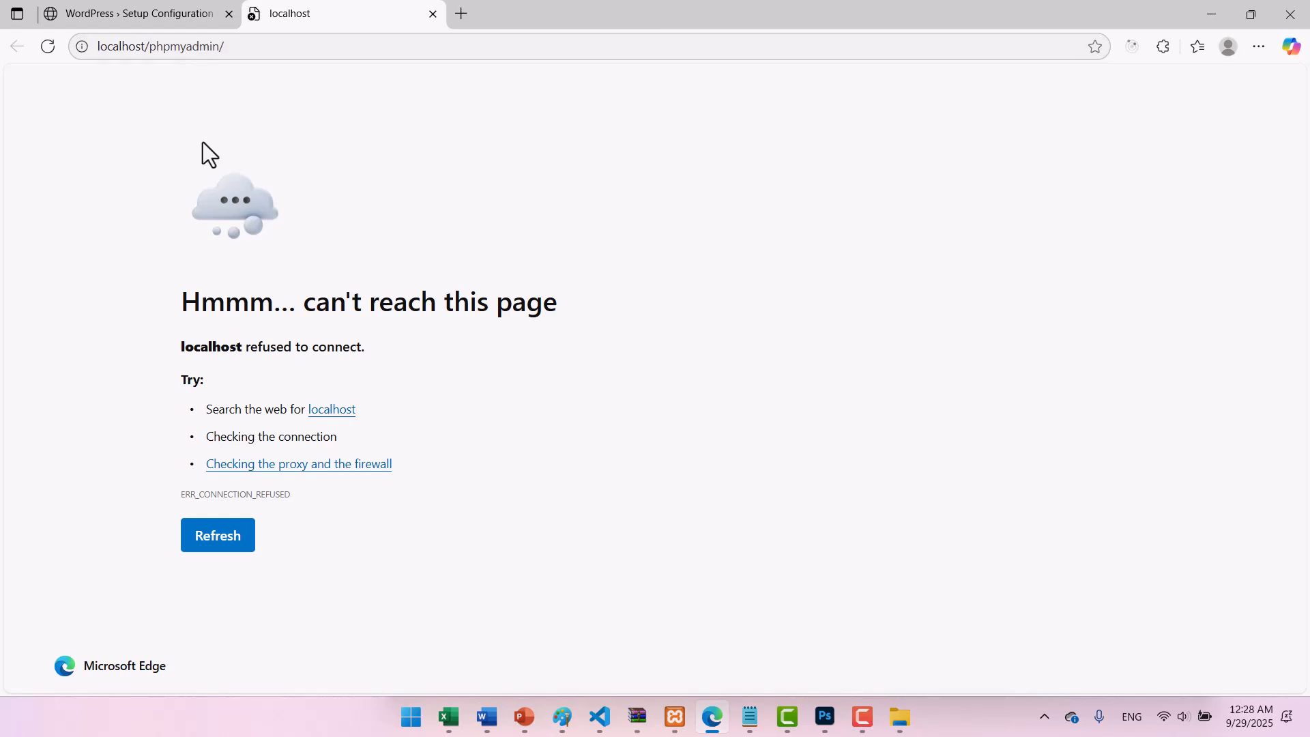
pyautogui.click(225, 539)
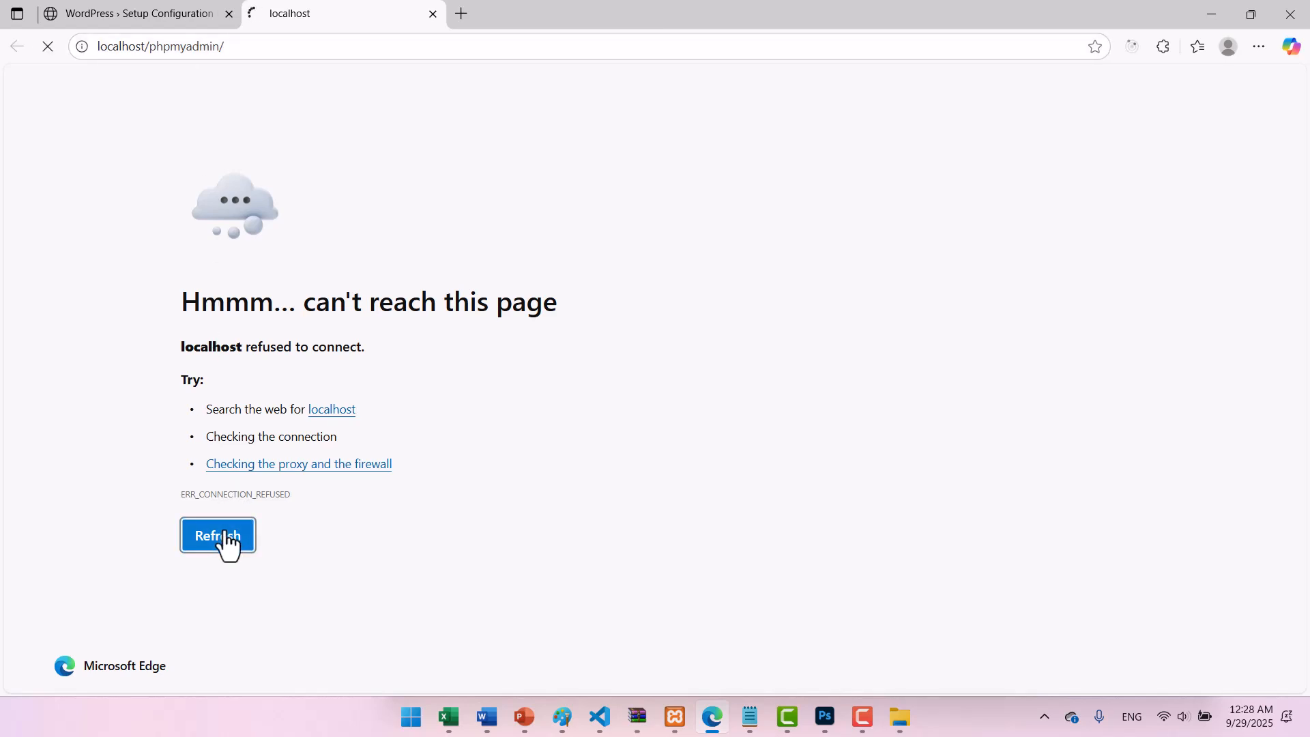
pyautogui.click(647, 602)
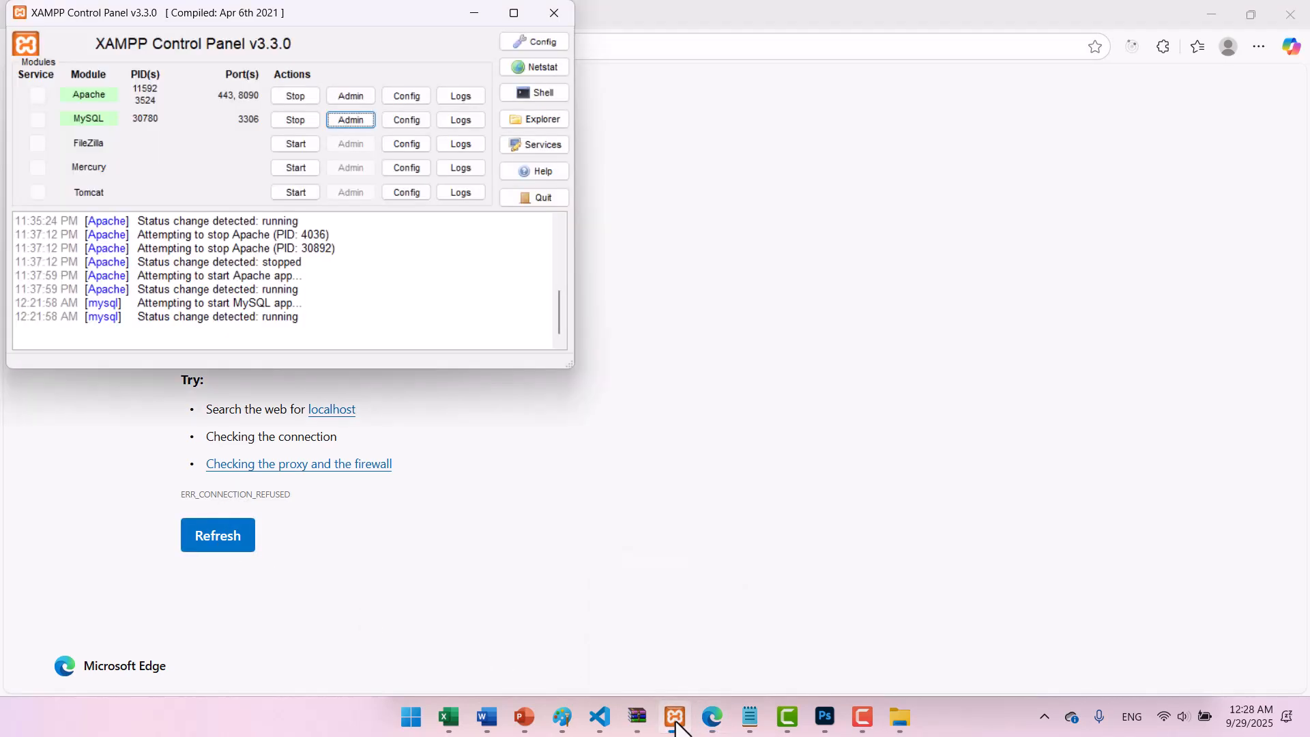
pyautogui.click(476, 20)
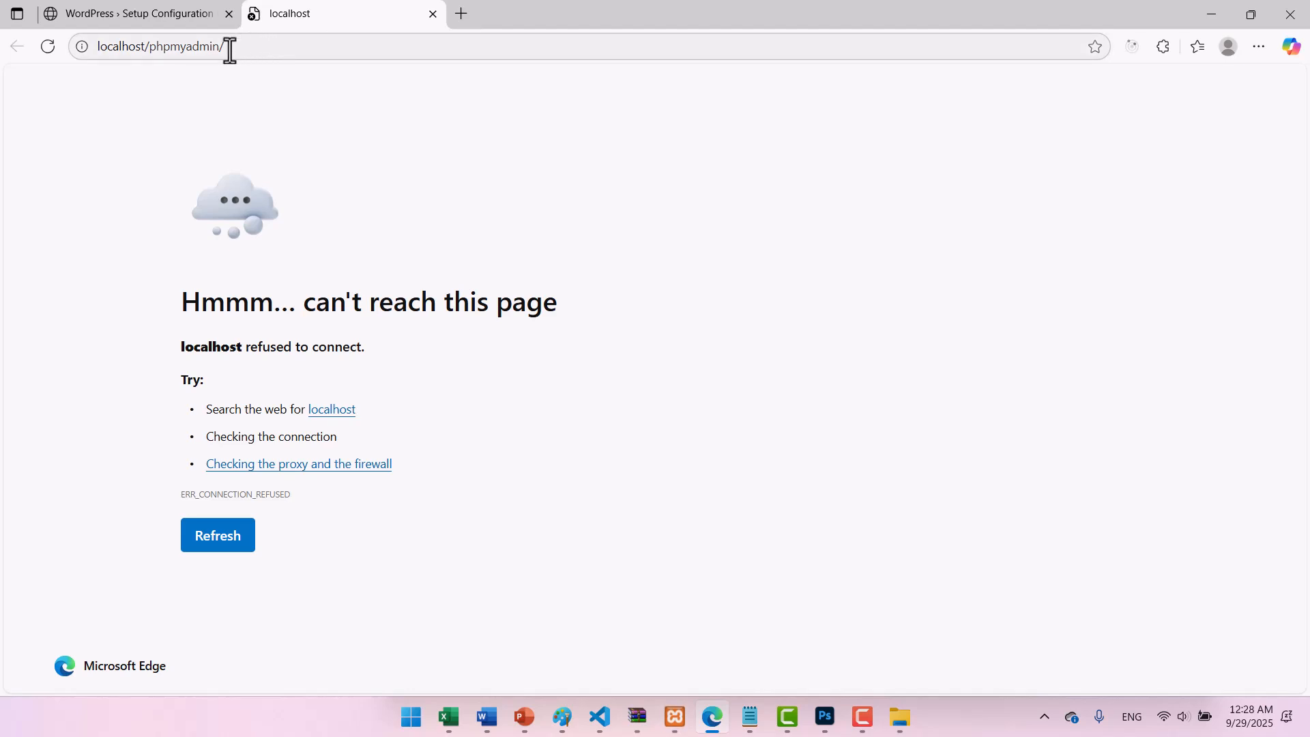
pyautogui.click(140, 49)
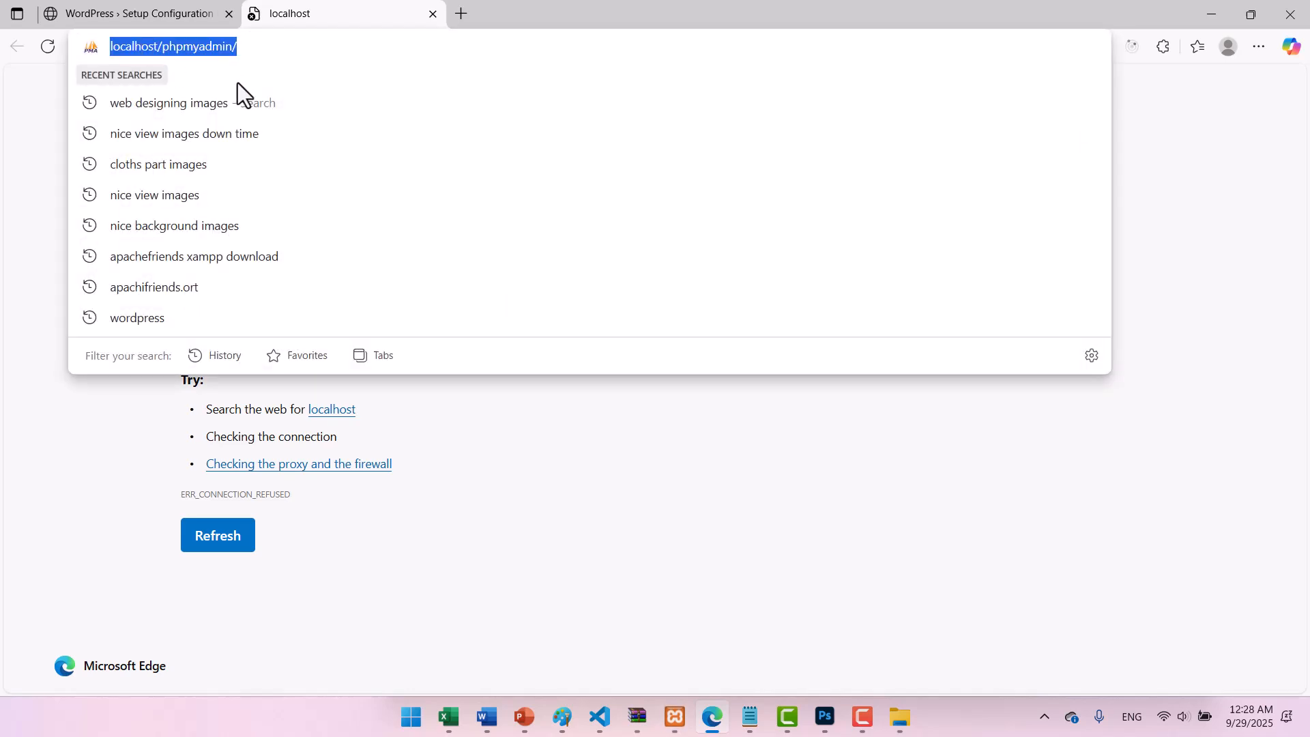
pyautogui.click(158, 43)
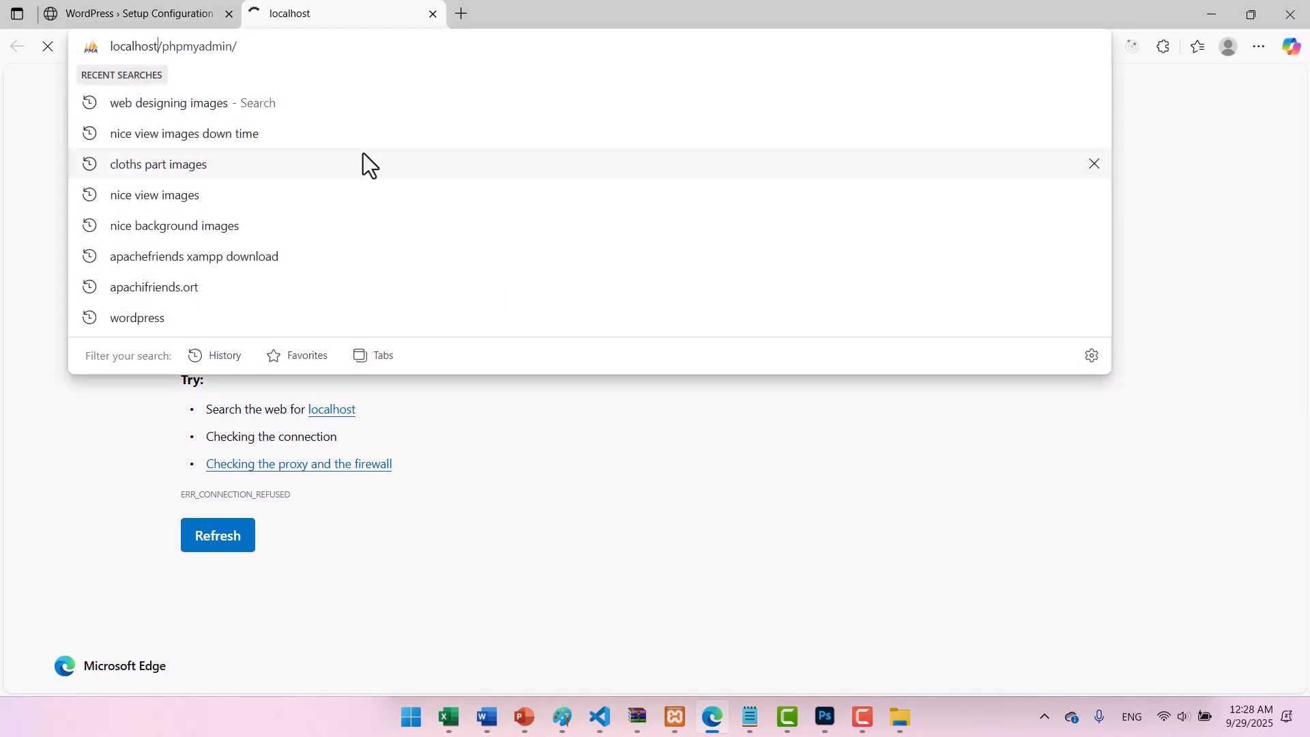
pyautogui.write(':8090')
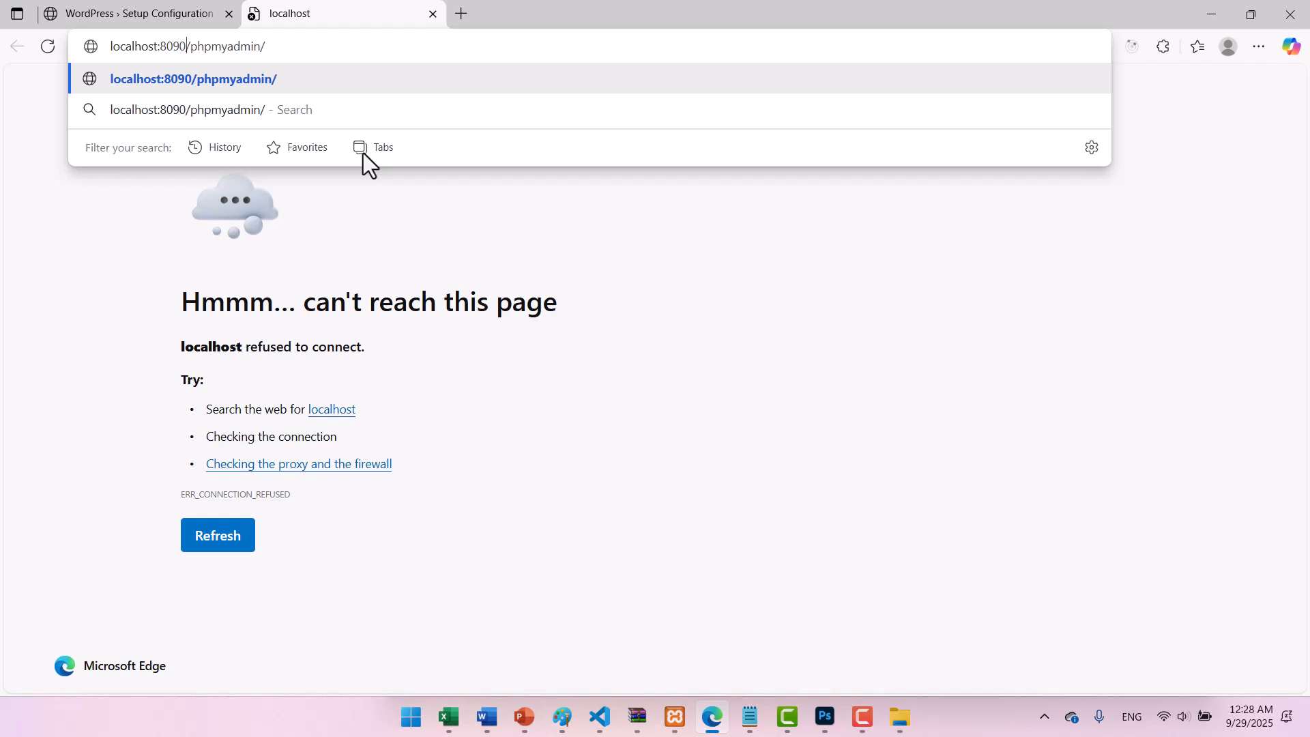
pyautogui.press('Return')
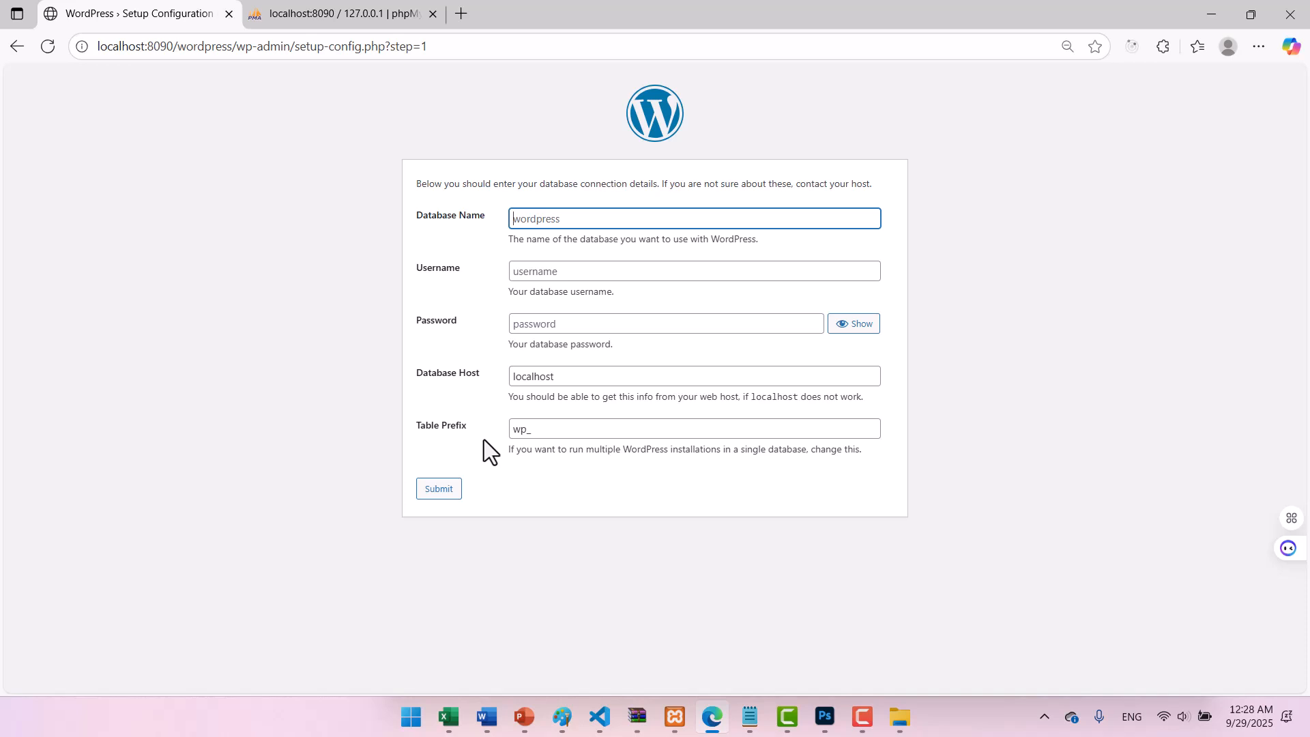
pyautogui.click(331, 17)
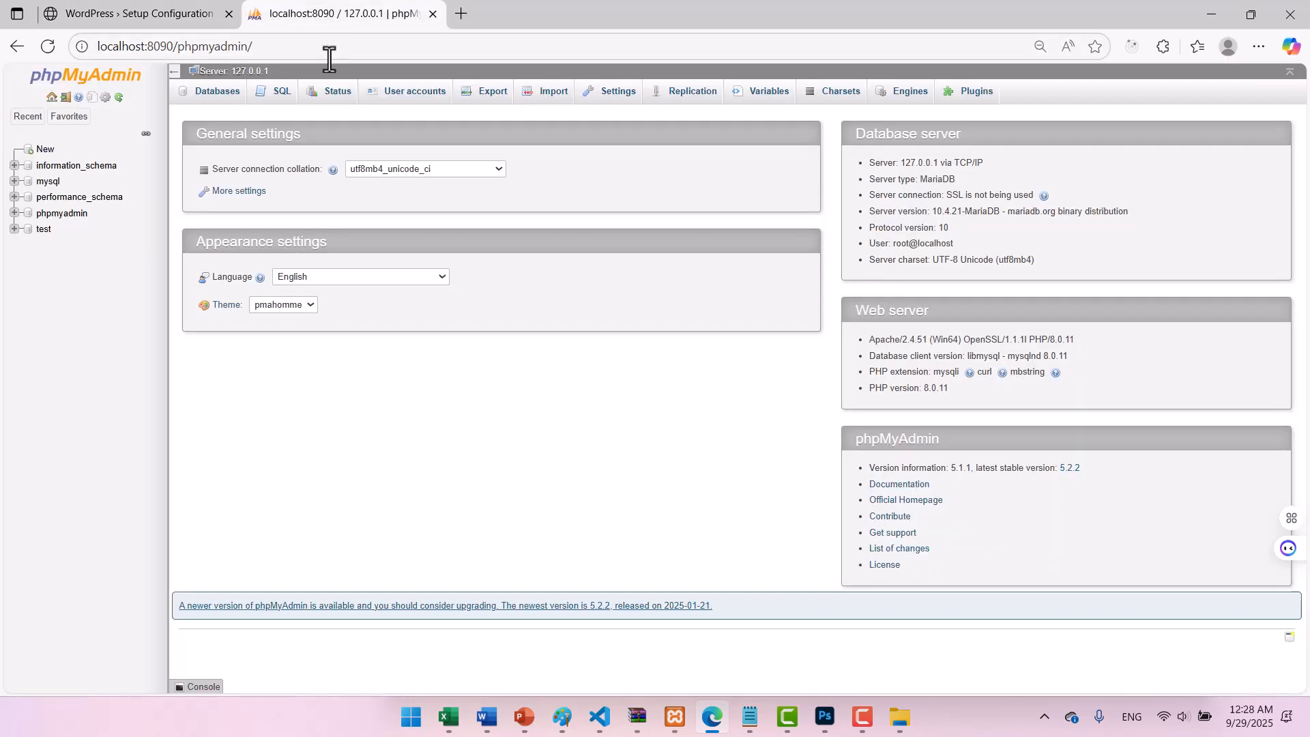
# Start a new user account named afghan with host name localhost.
pyautogui.click(415, 91)
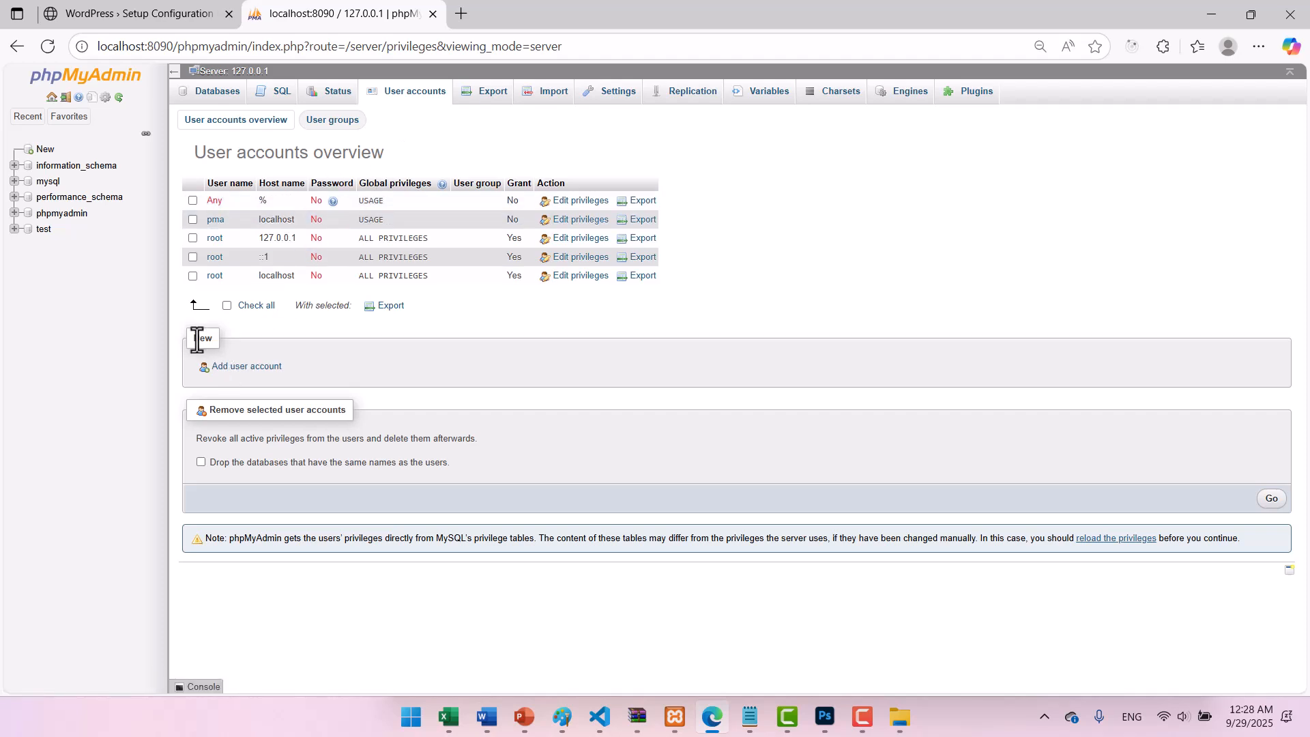
pyautogui.click(238, 372)
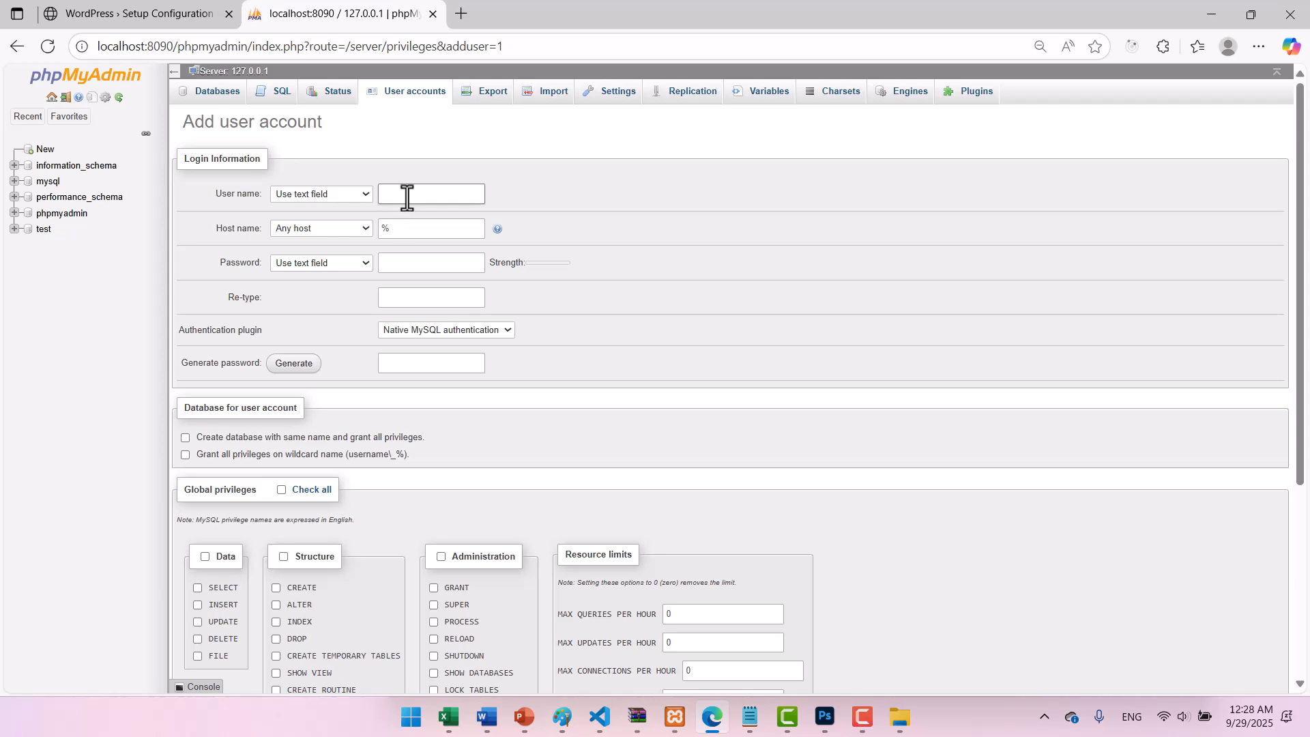
pyautogui.write('afhgan')
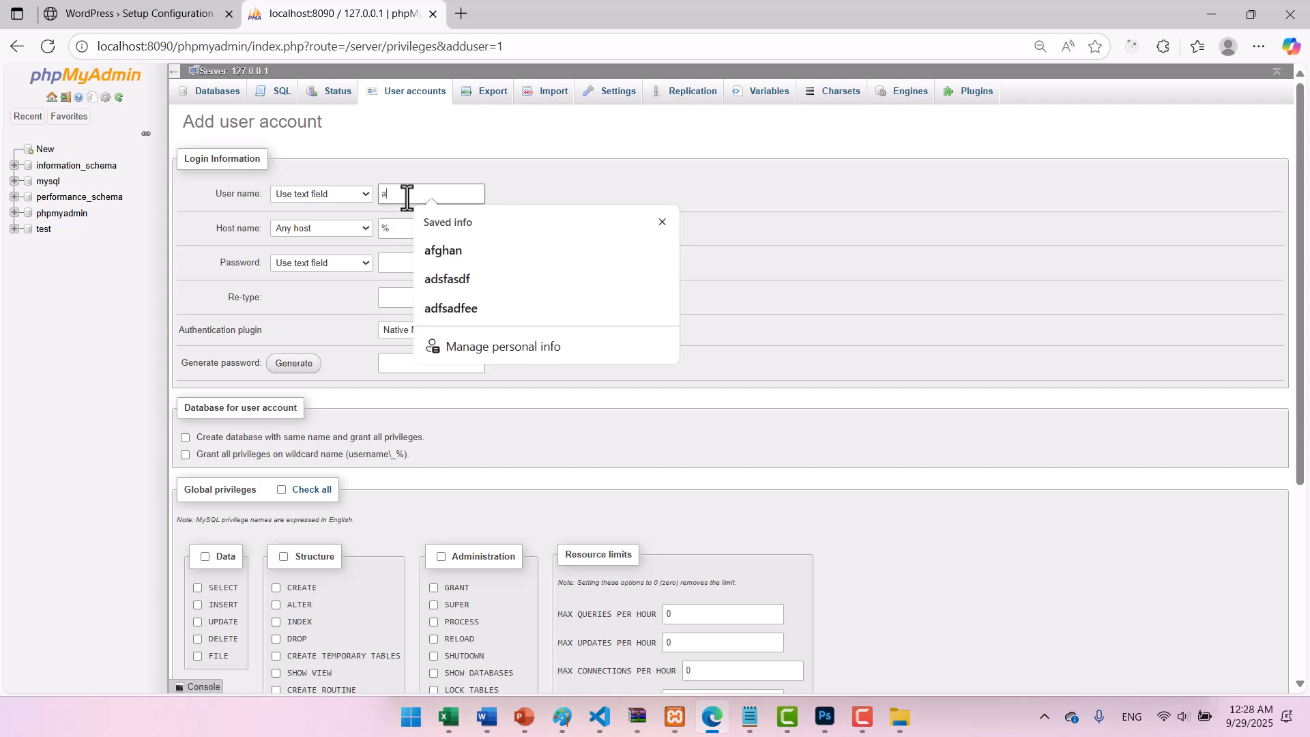
pyautogui.press('BackSpace')
pyautogui.press('BackSpace')
pyautogui.press('BackSpace')
pyautogui.write('ghan')
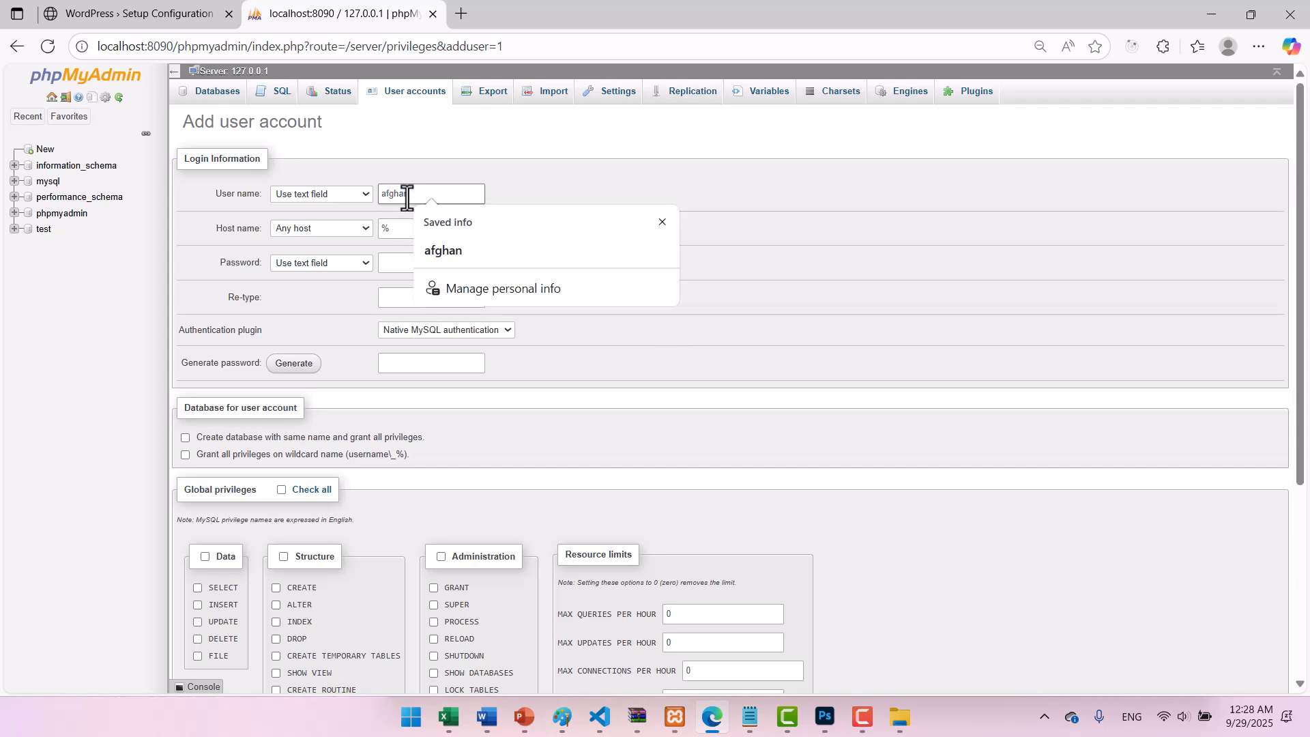
pyautogui.press('Escape')
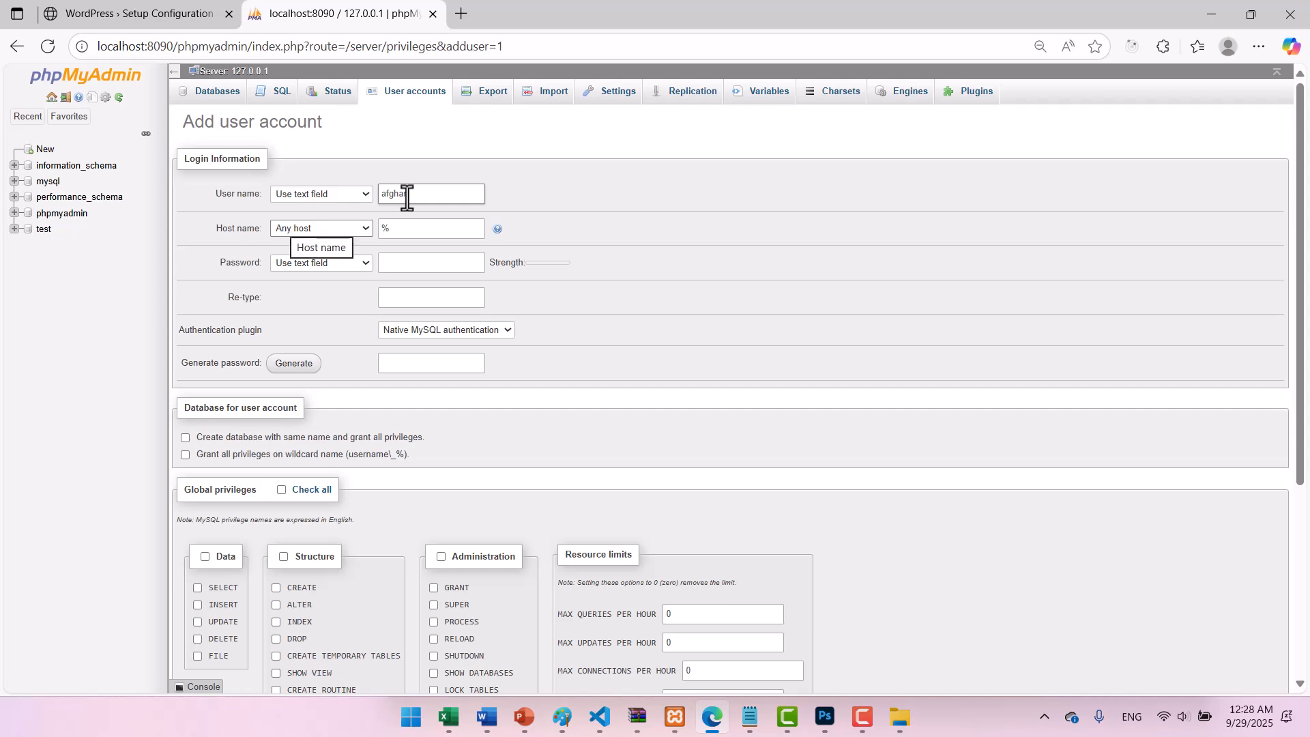
pyautogui.click(422, 234)
pyautogui.doubleClick(421, 239)
pyautogui.press('BackSpace')
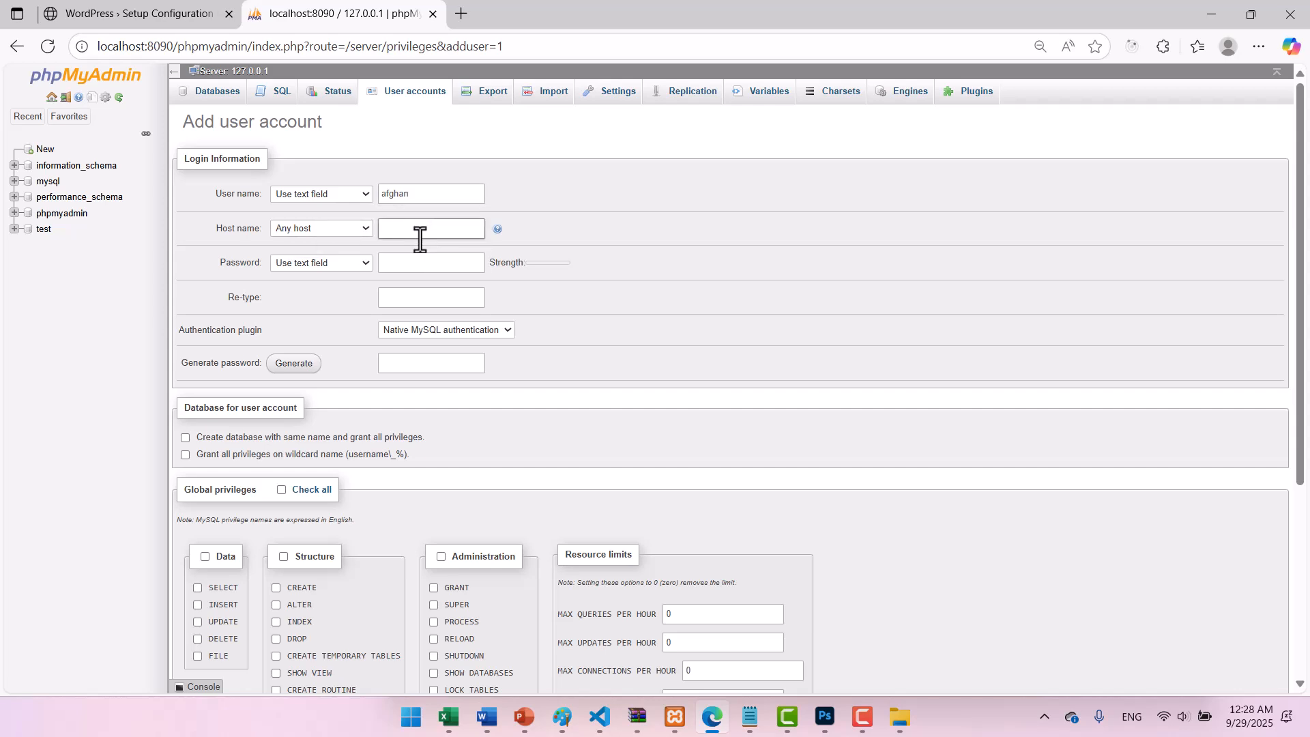
pyautogui.write('localhost')
pyautogui.press('Tab')
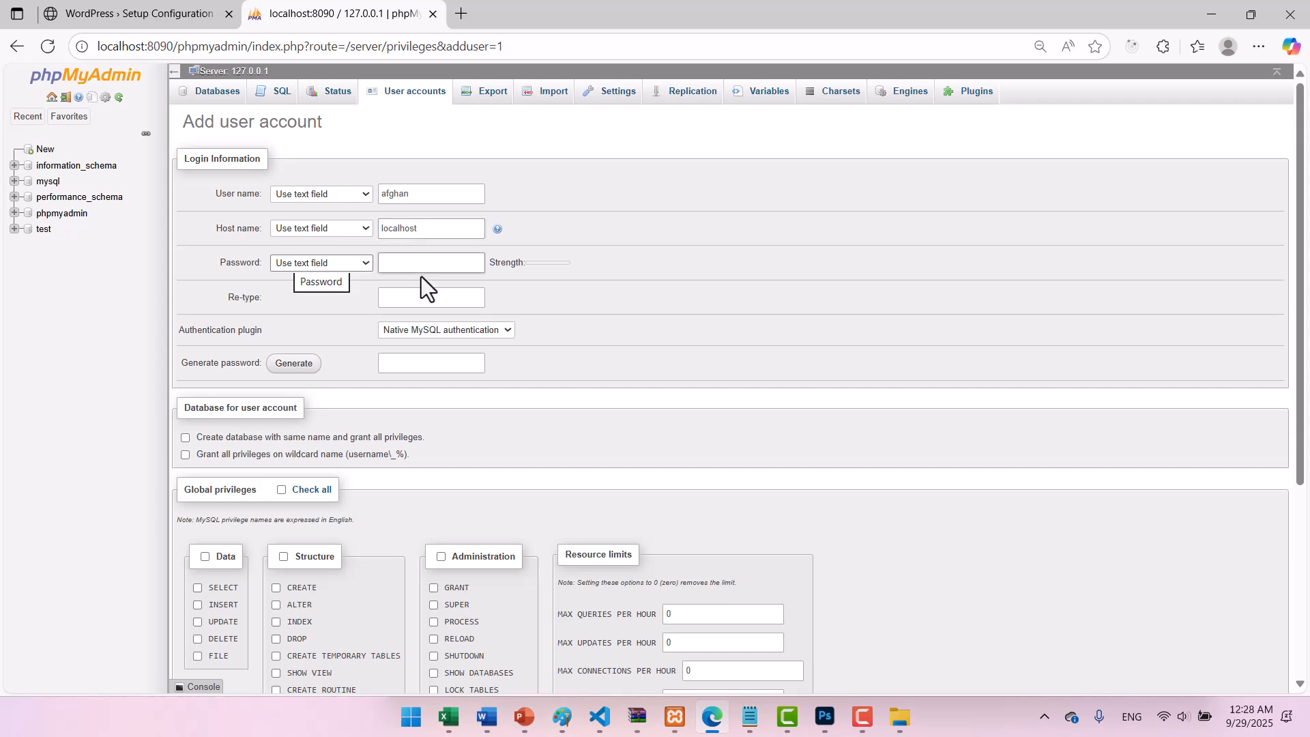
# Enter and confirm the account password, check all global privileges, and create the user.
pyautogui.click(426, 264)
pyautogui.write('•••')
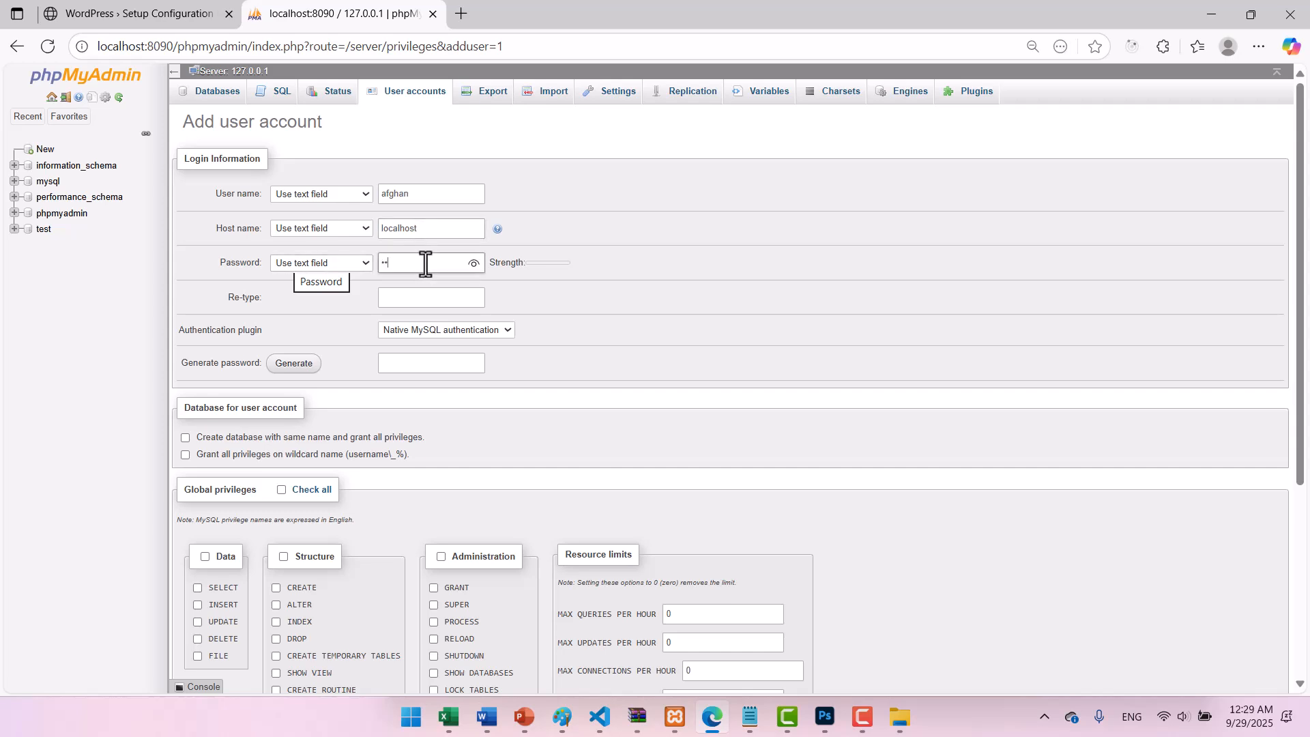
pyautogui.click(471, 265)
pyautogui.click(440, 295)
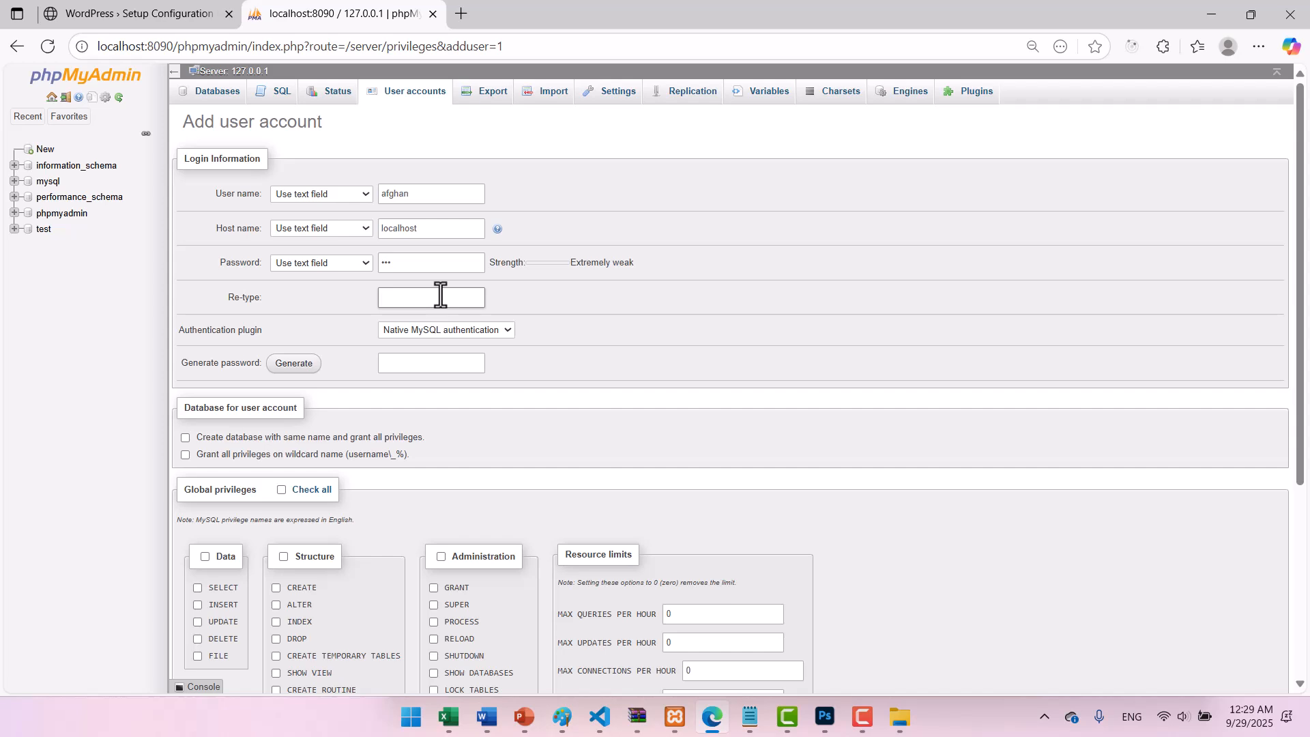
pyautogui.write('123')
pyautogui.scroll(-1, 280, 453)
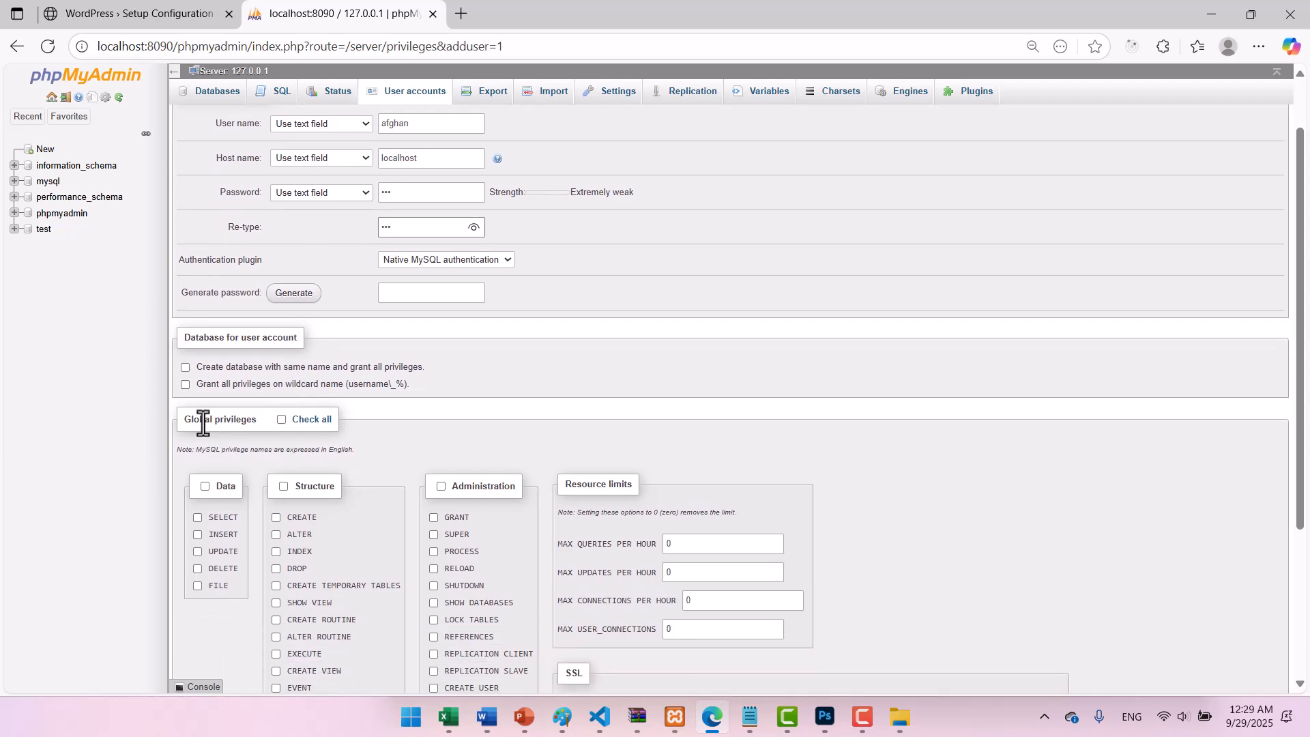
pyautogui.click(282, 419)
pyautogui.scroll(-1, 283, 419)
pyautogui.scroll(-3, 284, 419)
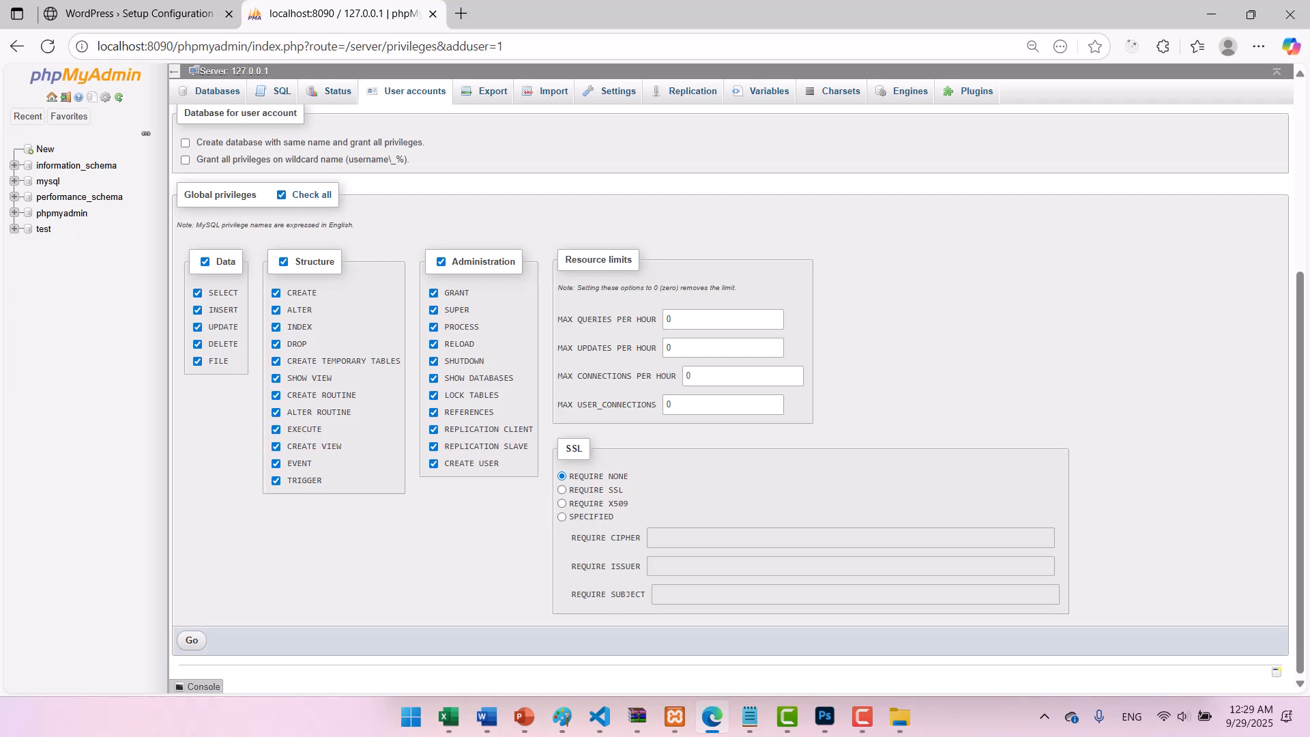
pyautogui.click(191, 642)
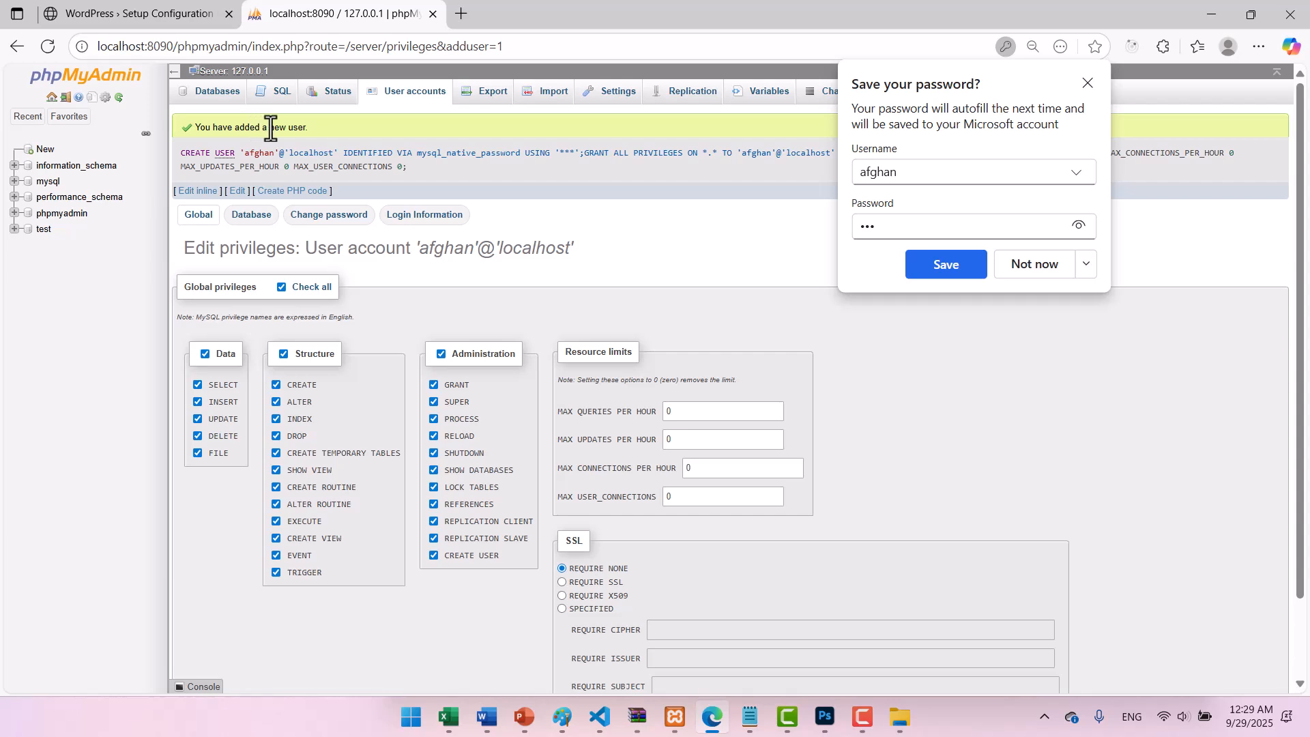
# Save the password in Edge, glance at the WordPress setup tab, and return to phpMyAdmin.
pyautogui.click(960, 273)
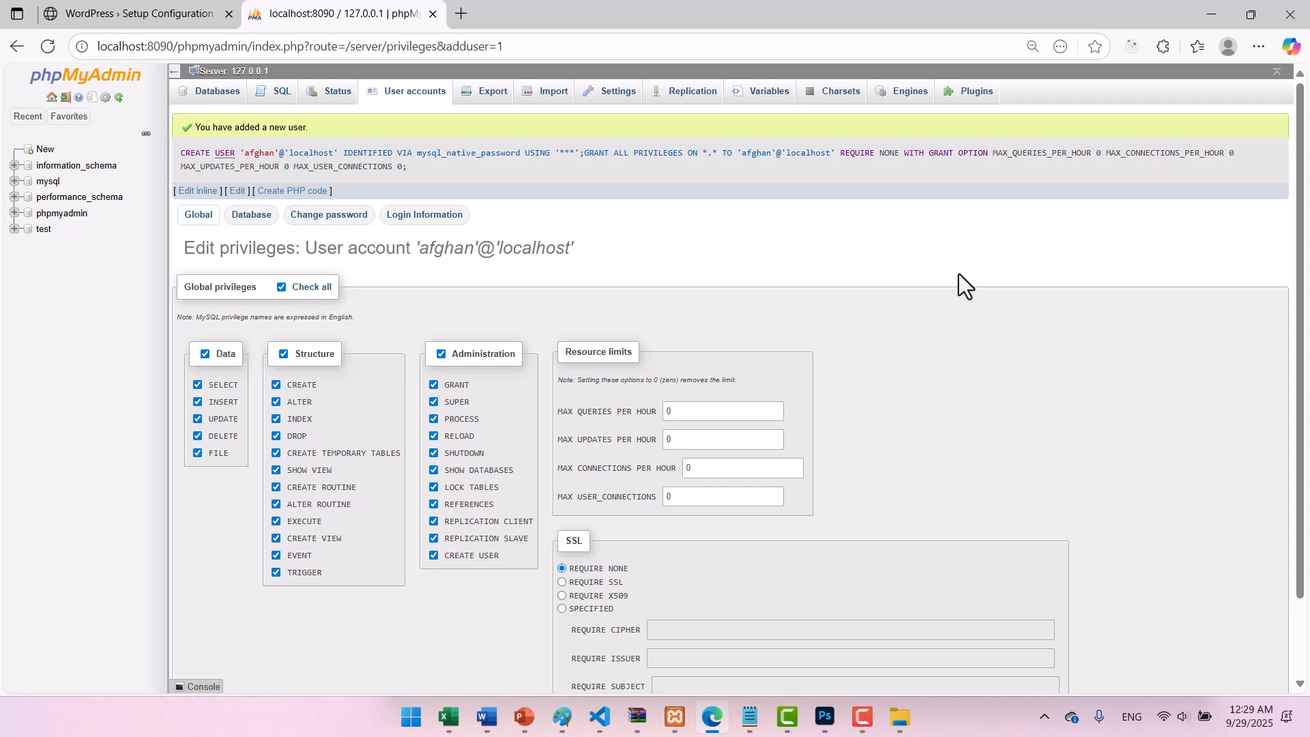
pyautogui.click(161, 19)
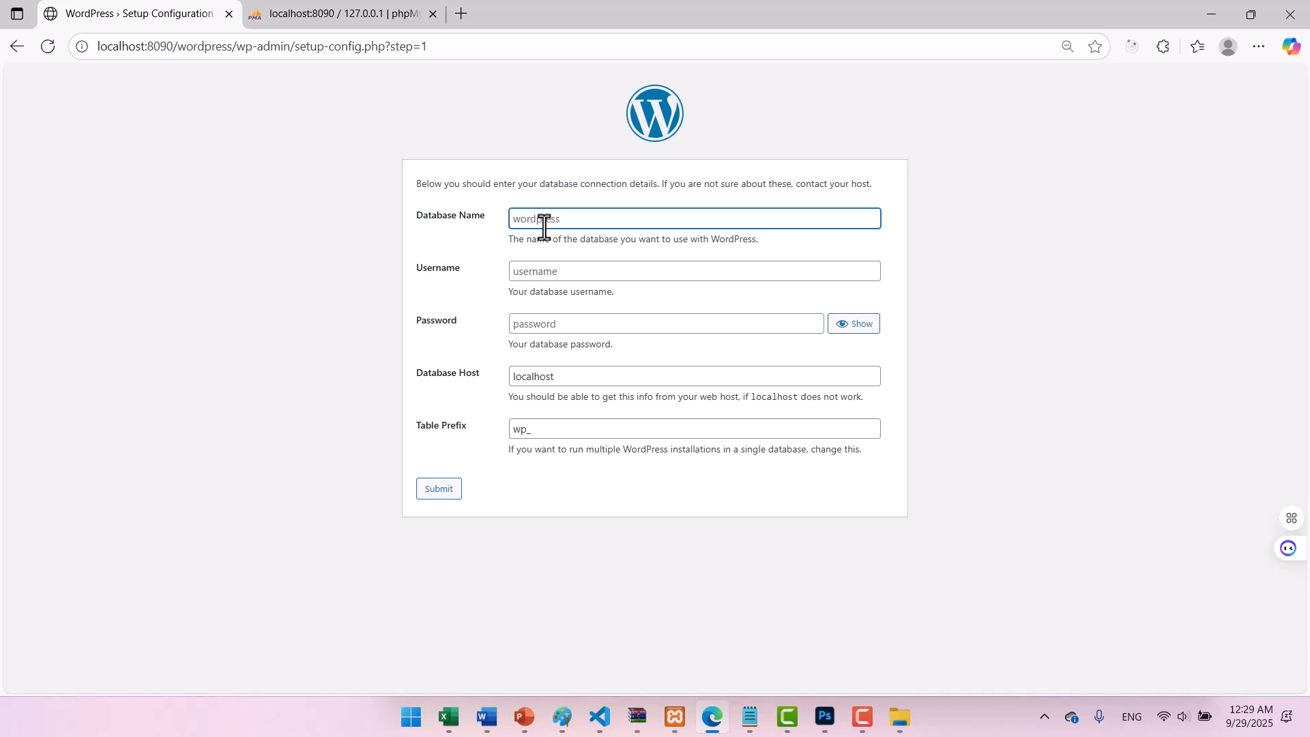
pyautogui.click(313, 19)
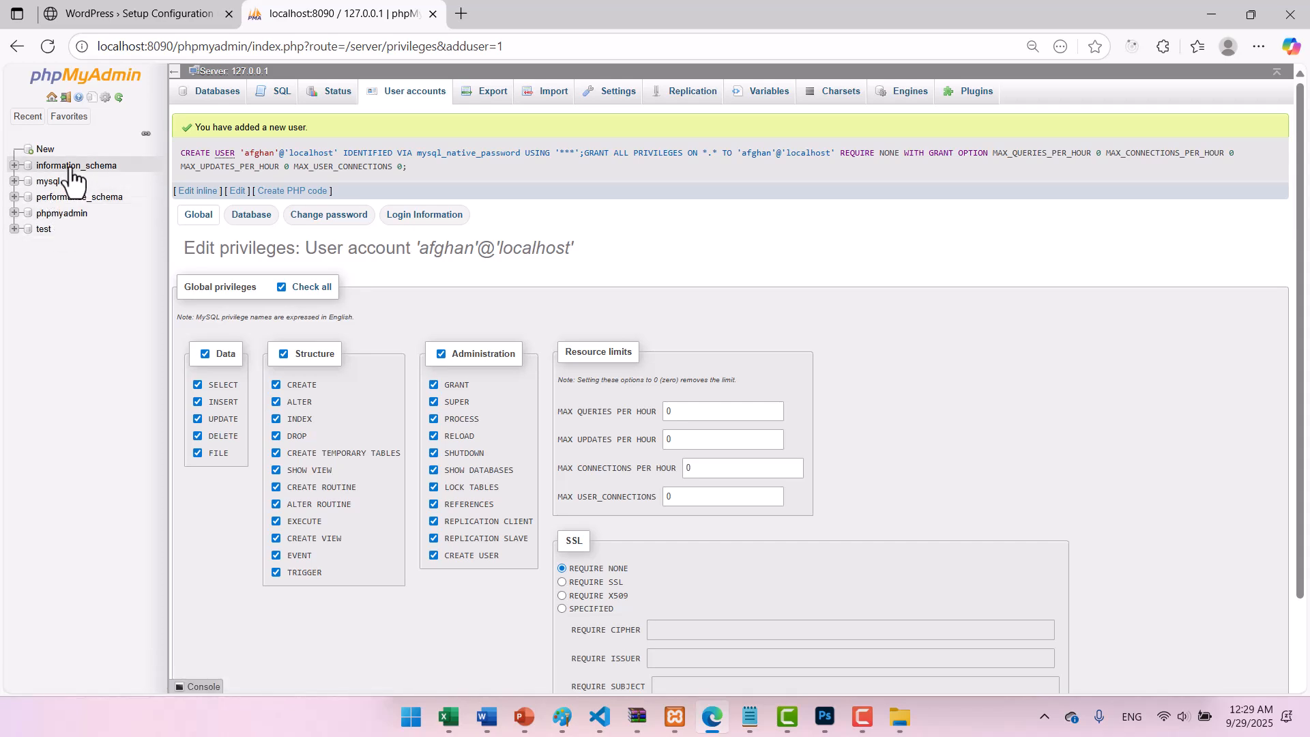
# Create a database named wp and switch back to the WordPress Setup Configuration tab.
pyautogui.click(43, 150)
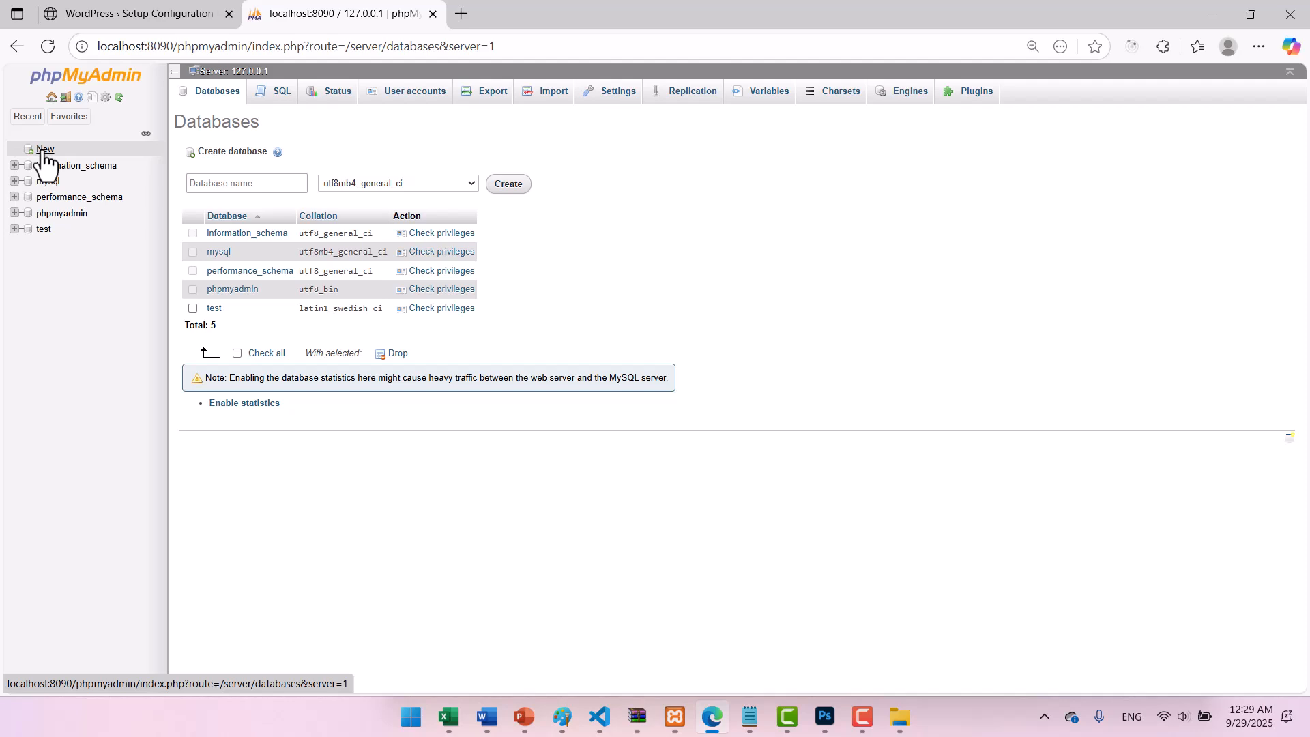
pyautogui.click(217, 184)
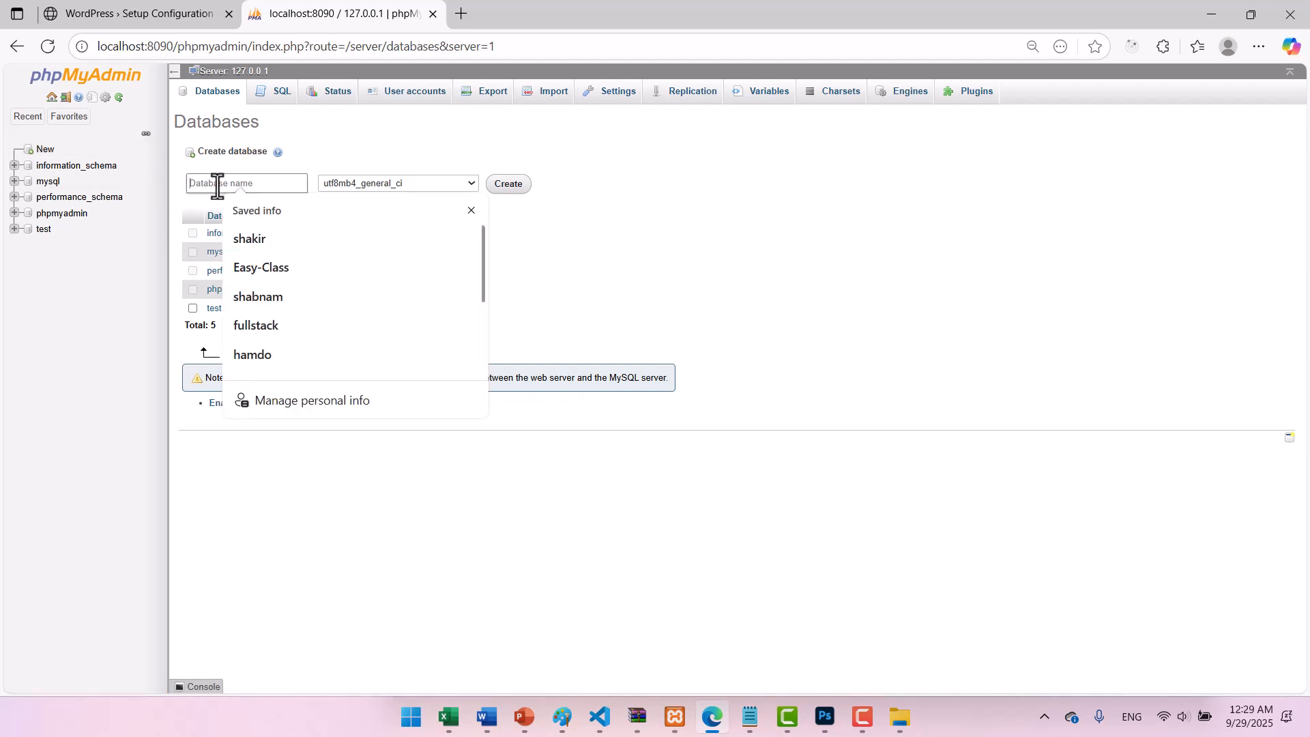
pyautogui.write('wp')
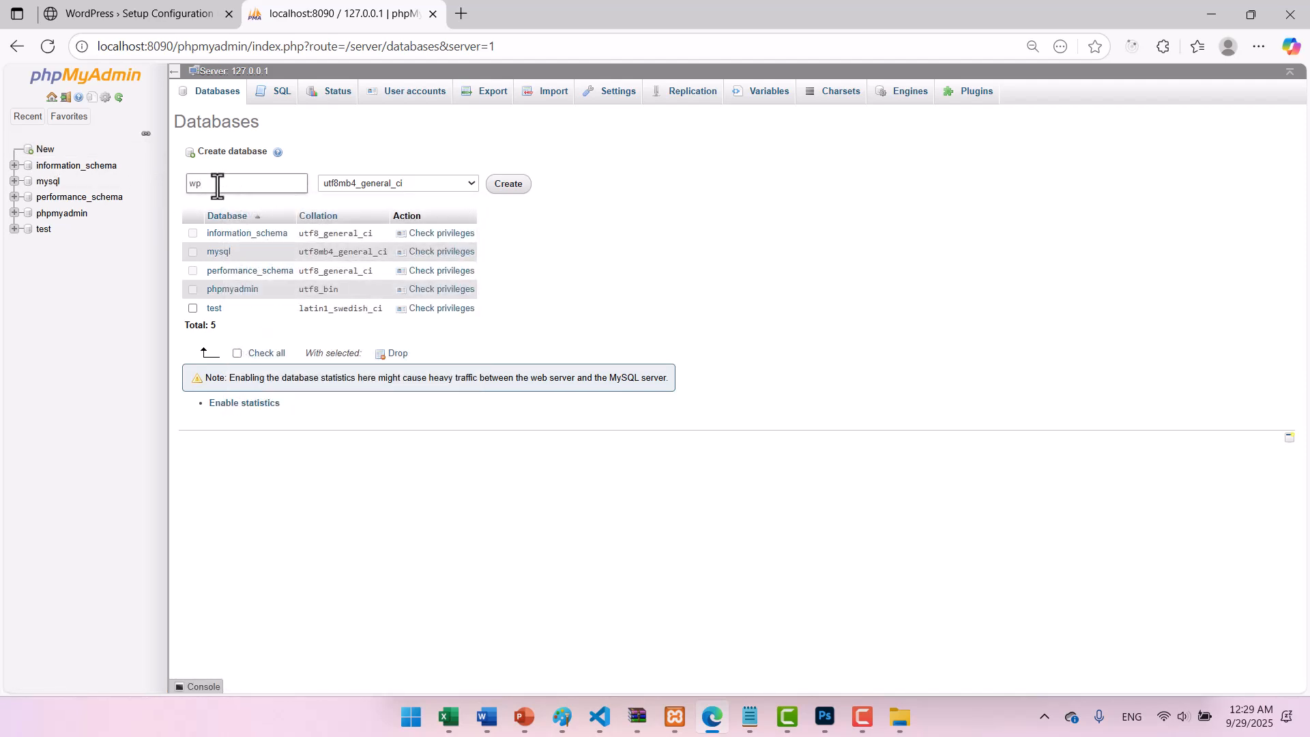
pyautogui.click(520, 186)
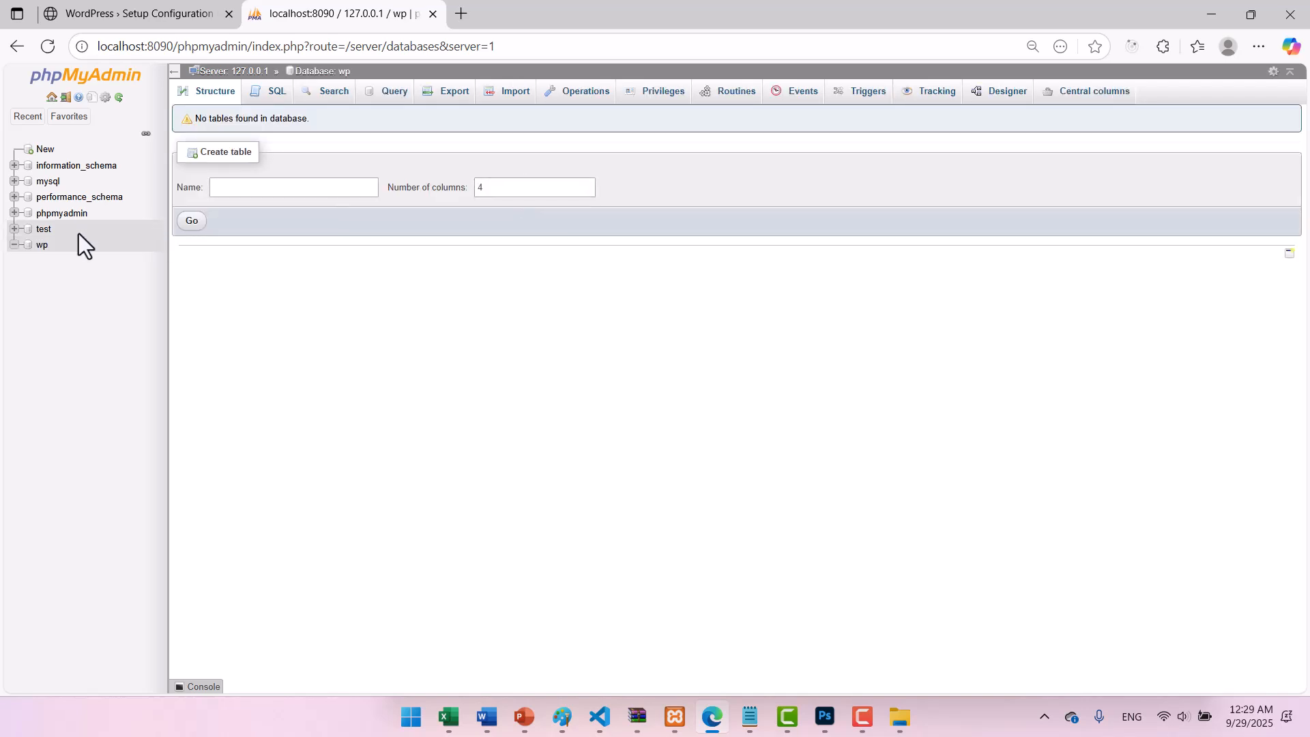
pyautogui.click(171, 17)
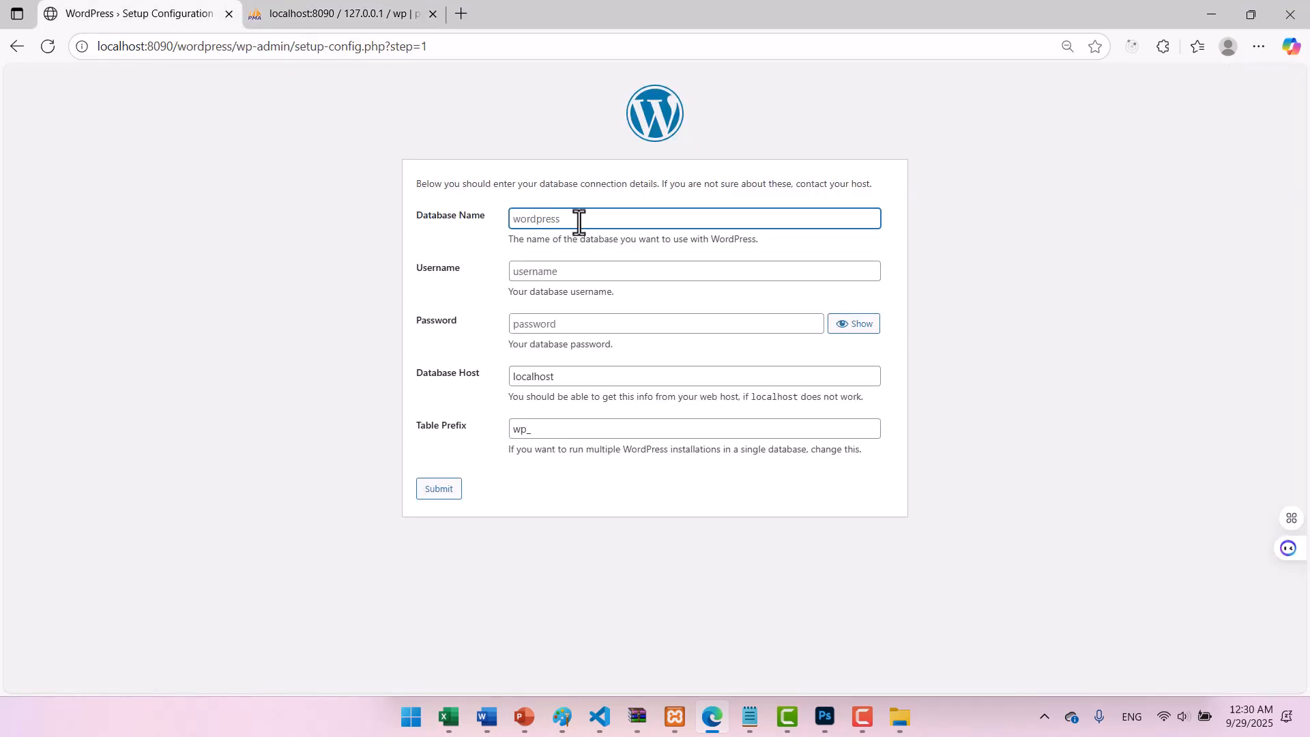
# Enter database name wp, username afghan and the database password, then submit the connection form.
pyautogui.write('wp')
pyautogui.press('Tab')
pyautogui.write('afghan')
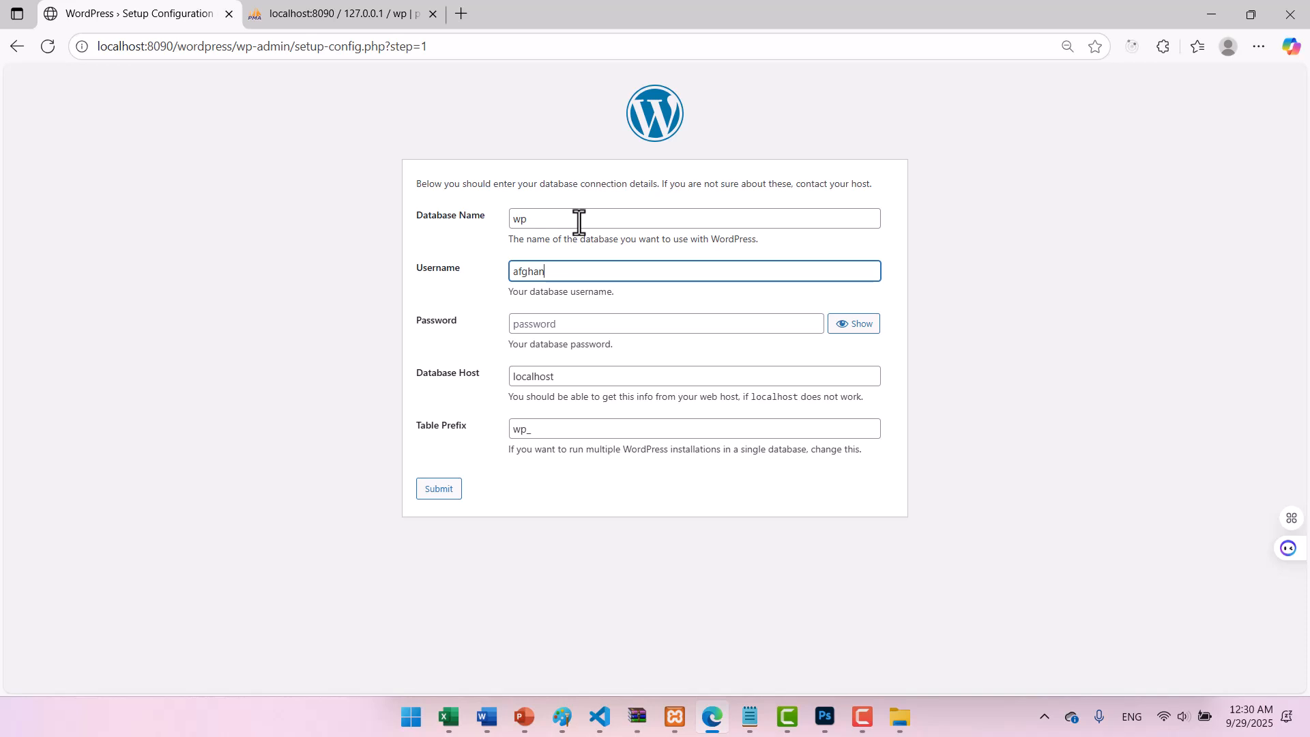
pyautogui.press('Tab')
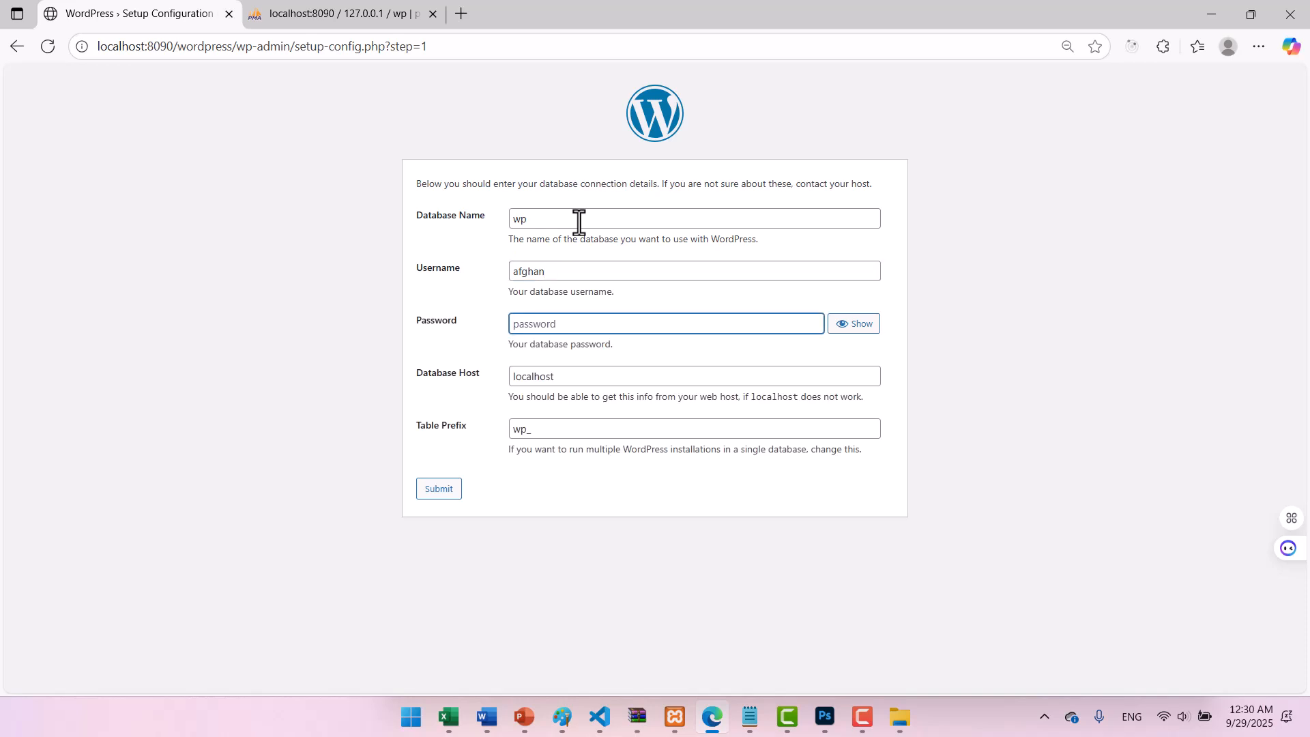
pyautogui.write('123')
pyautogui.press('Tab')
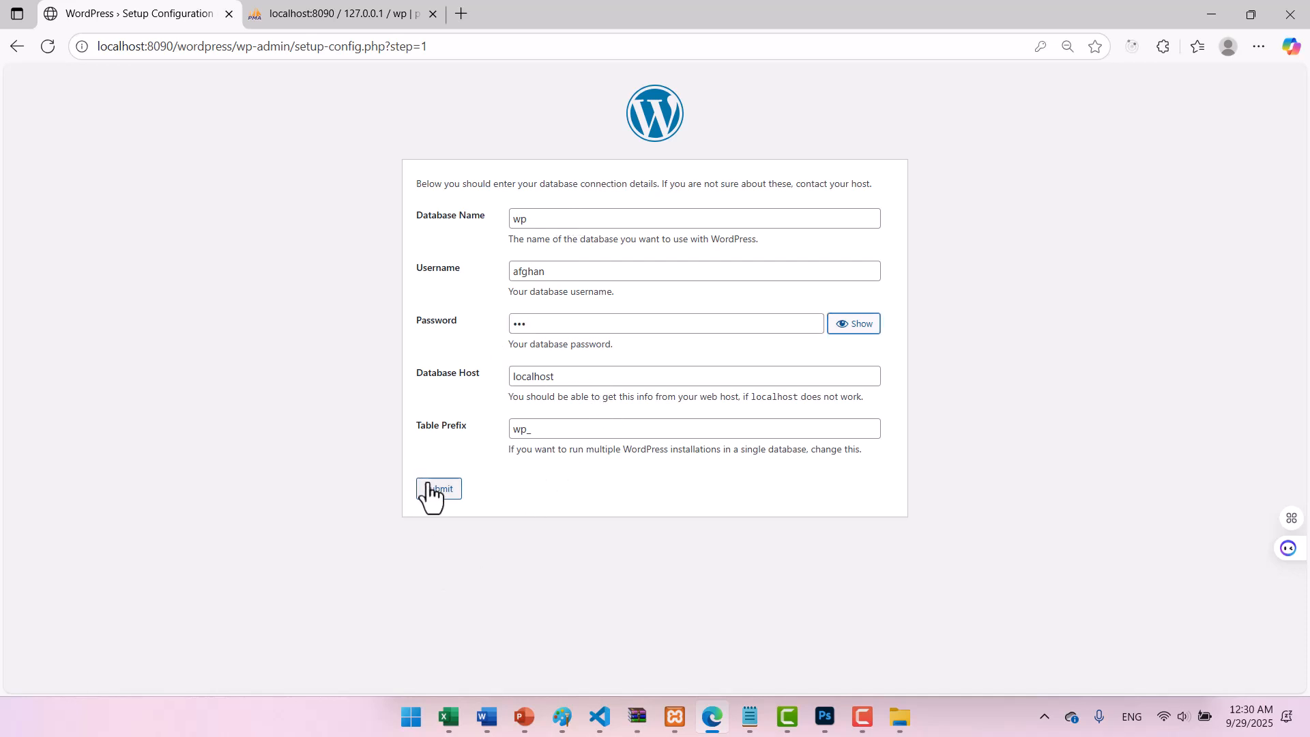
pyautogui.click(550, 330)
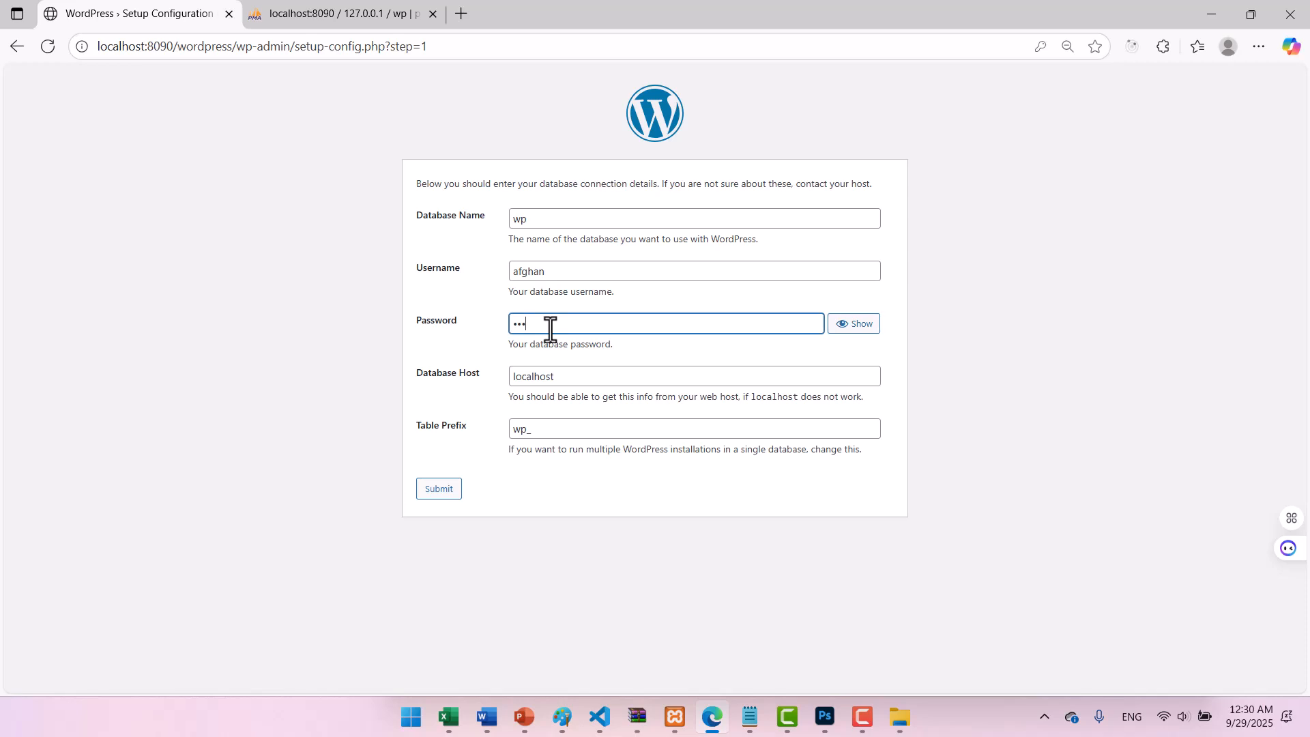
pyautogui.write('4')
pyautogui.click(451, 493)
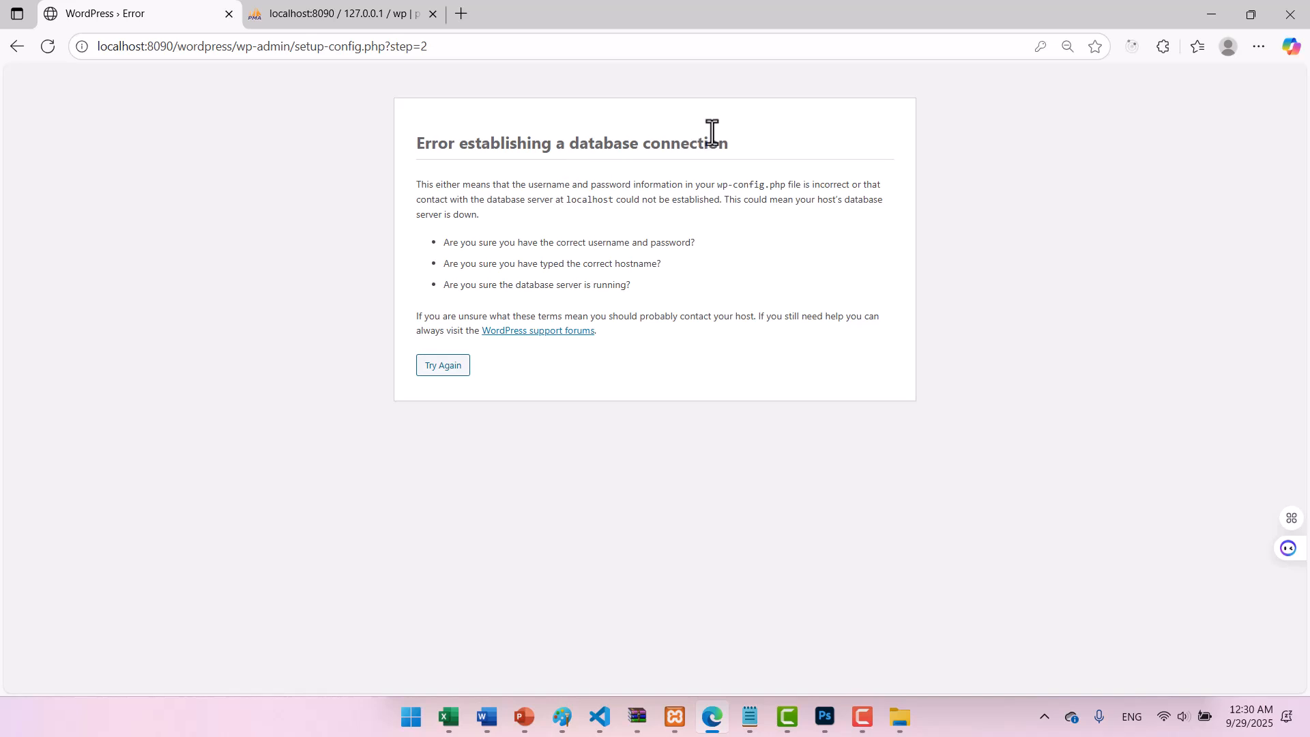
# After the connection error, retry with the password revealed and corrected, and resubmit.
pyautogui.click(448, 368)
pyautogui.click(550, 327)
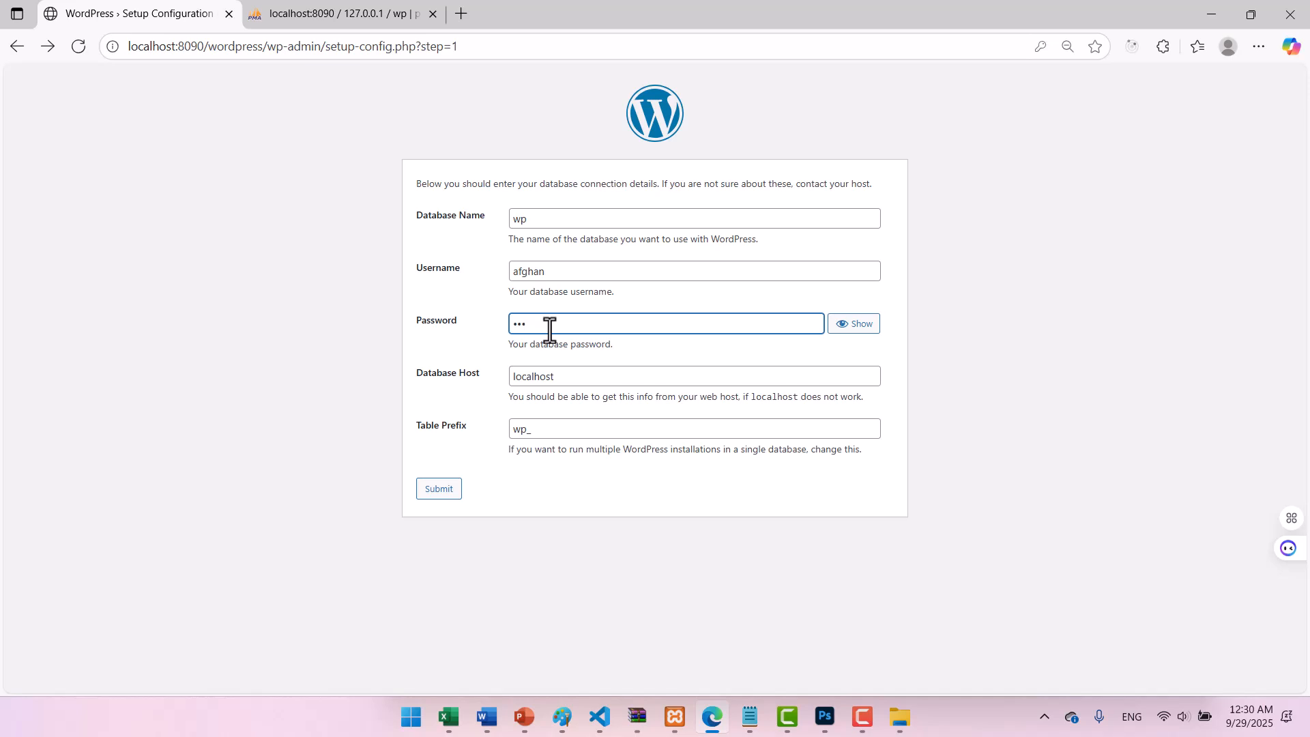
pyautogui.click(862, 325)
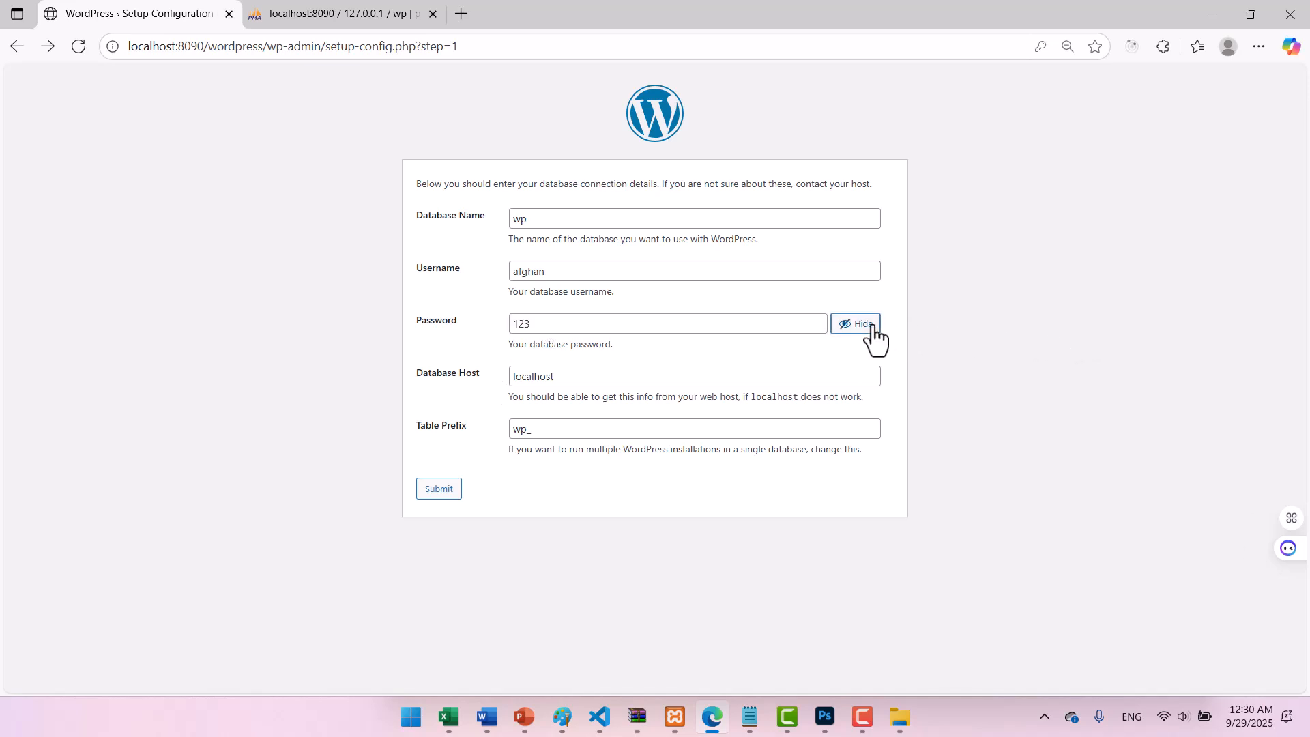
pyautogui.click(431, 491)
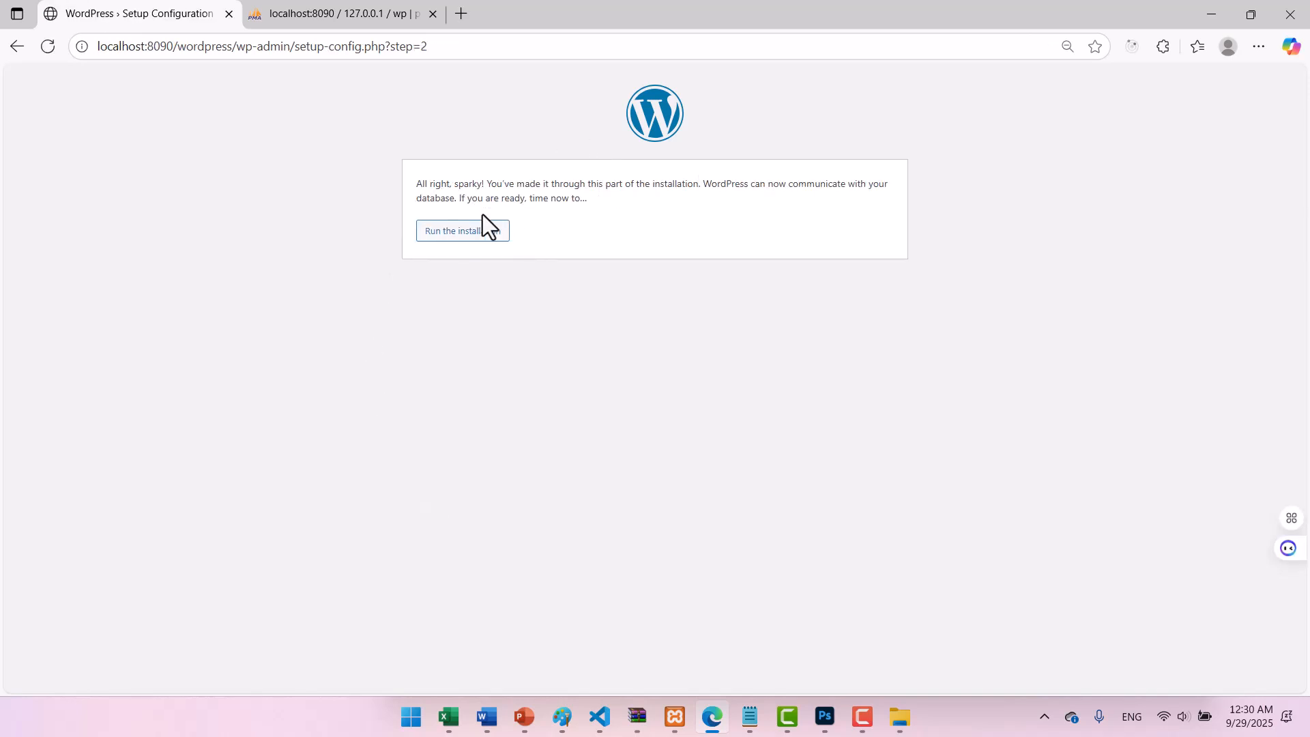
# Start the installation and enter site title afghan, admin username afghan and an admin password.
pyautogui.click(447, 246)
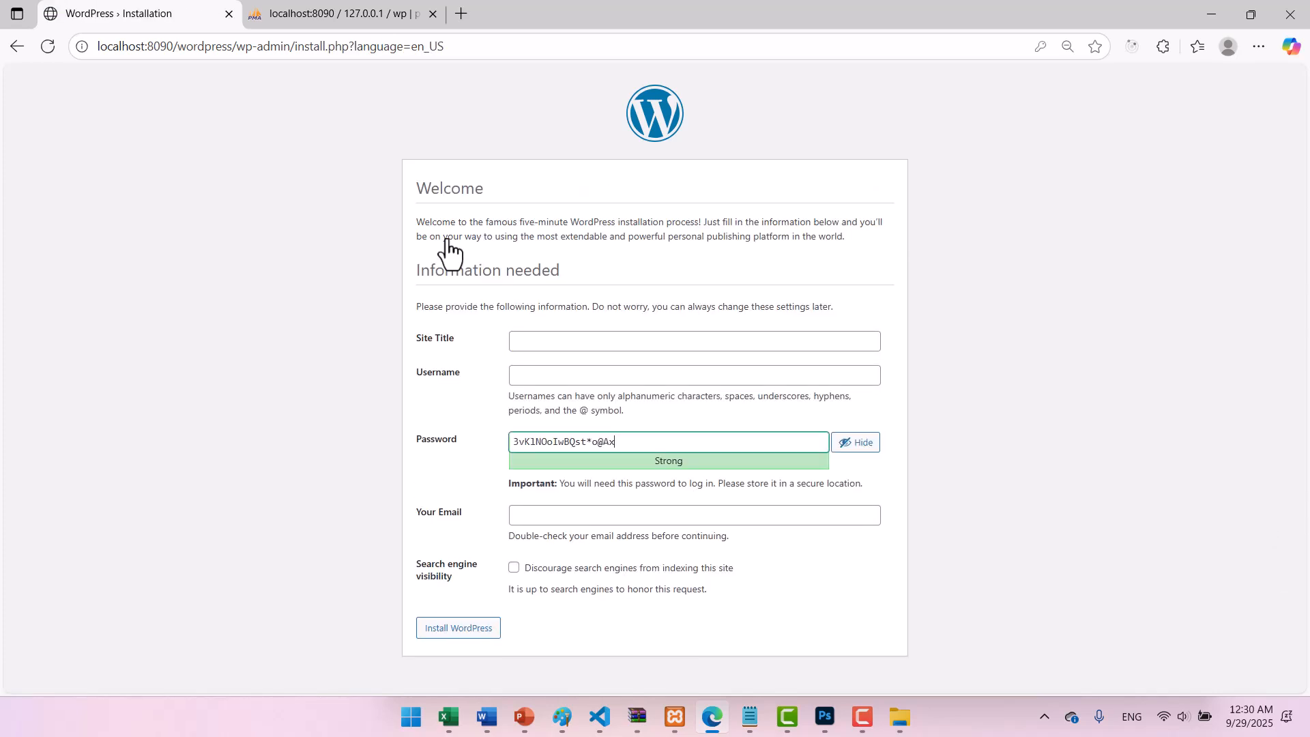
pyautogui.click(548, 343)
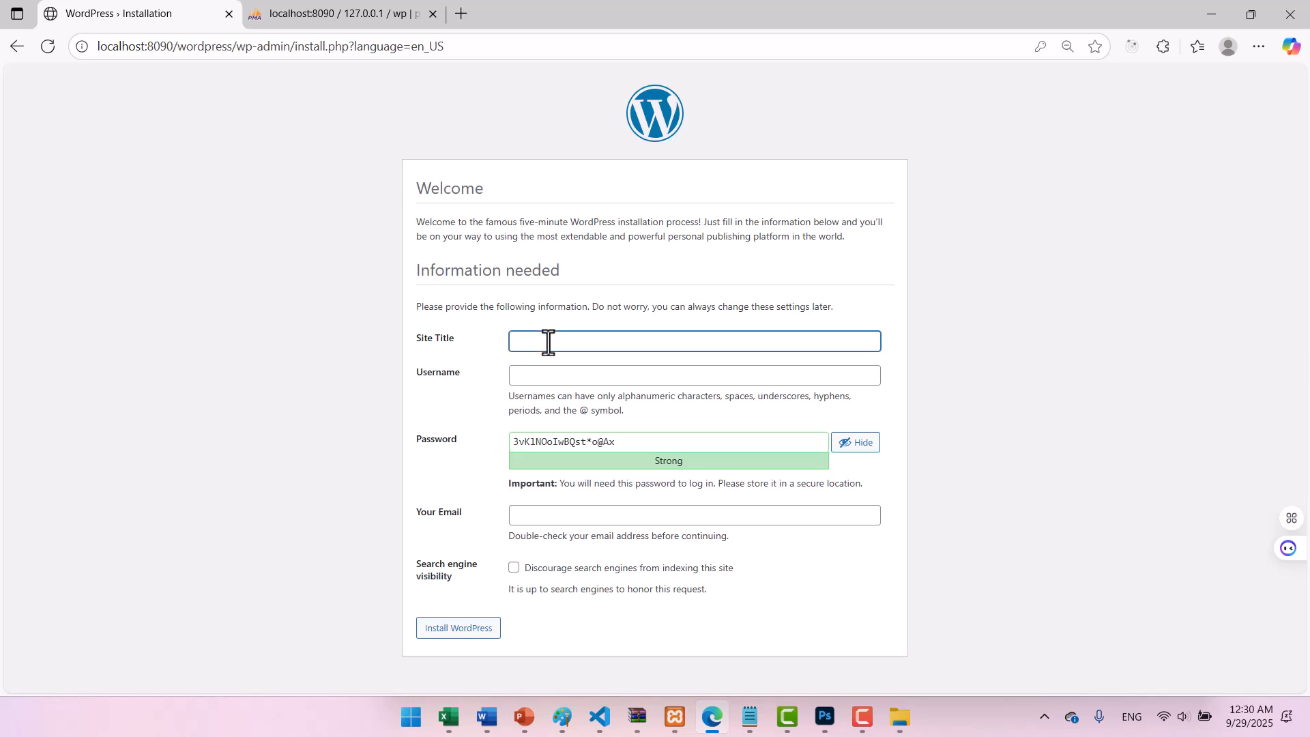
pyautogui.write('afghan')
pyautogui.press('Tab')
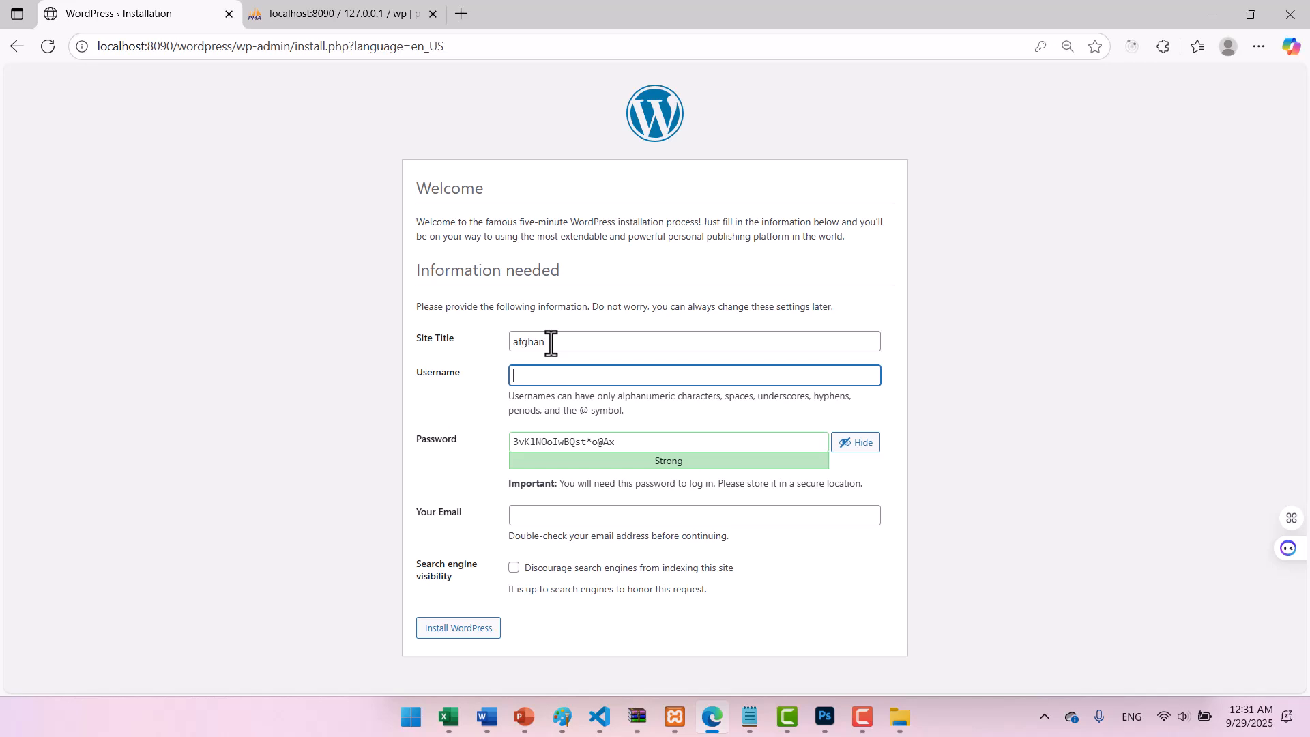
pyautogui.write('afghan')
pyautogui.press('Tab')
pyautogui.write('afghan')
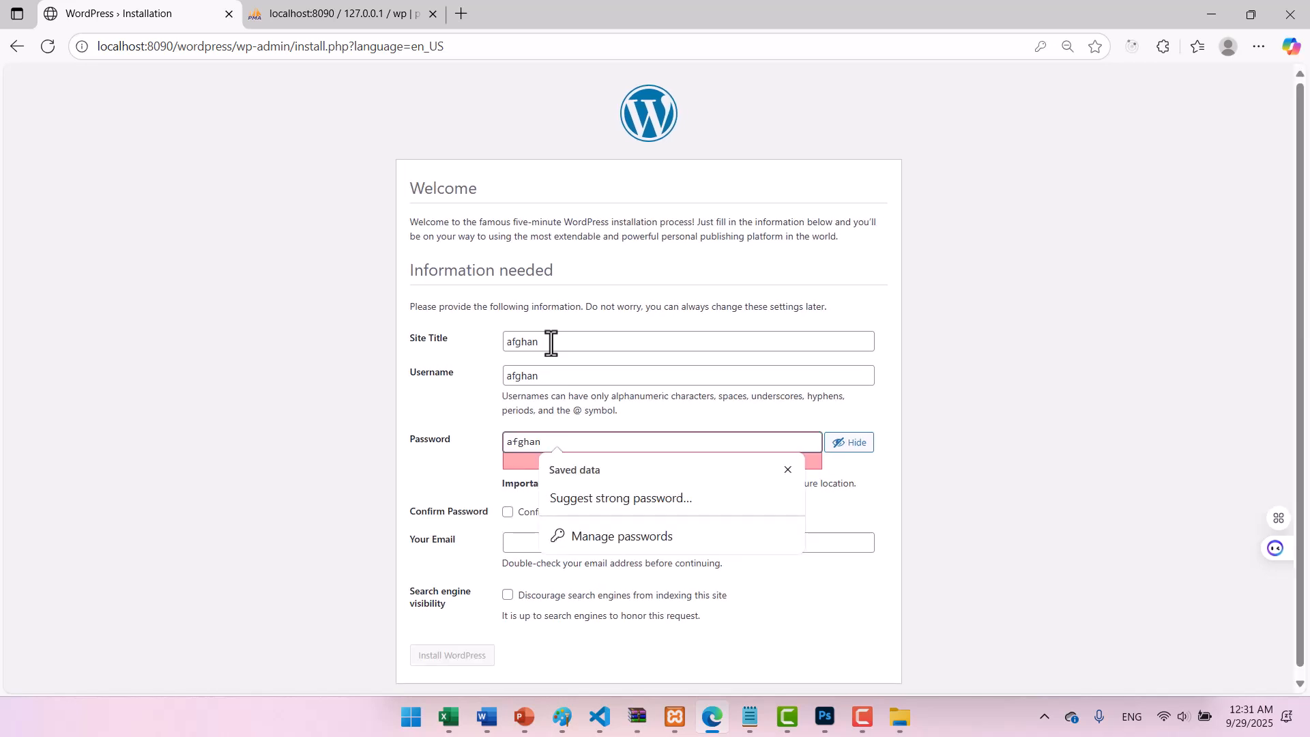
pyautogui.click(454, 460)
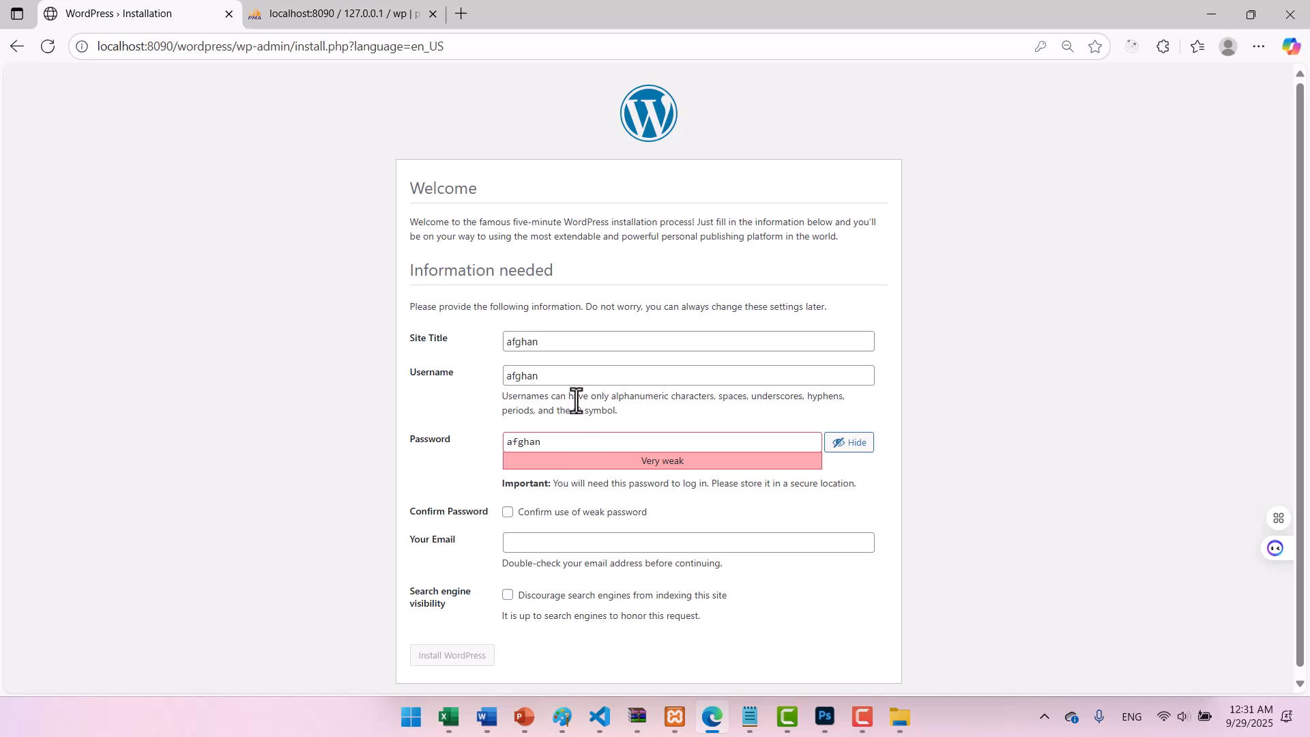
# Confirm the weak password, fill a saved admin email, discourage search engines, and submit Install WordPress.
pyautogui.click(507, 513)
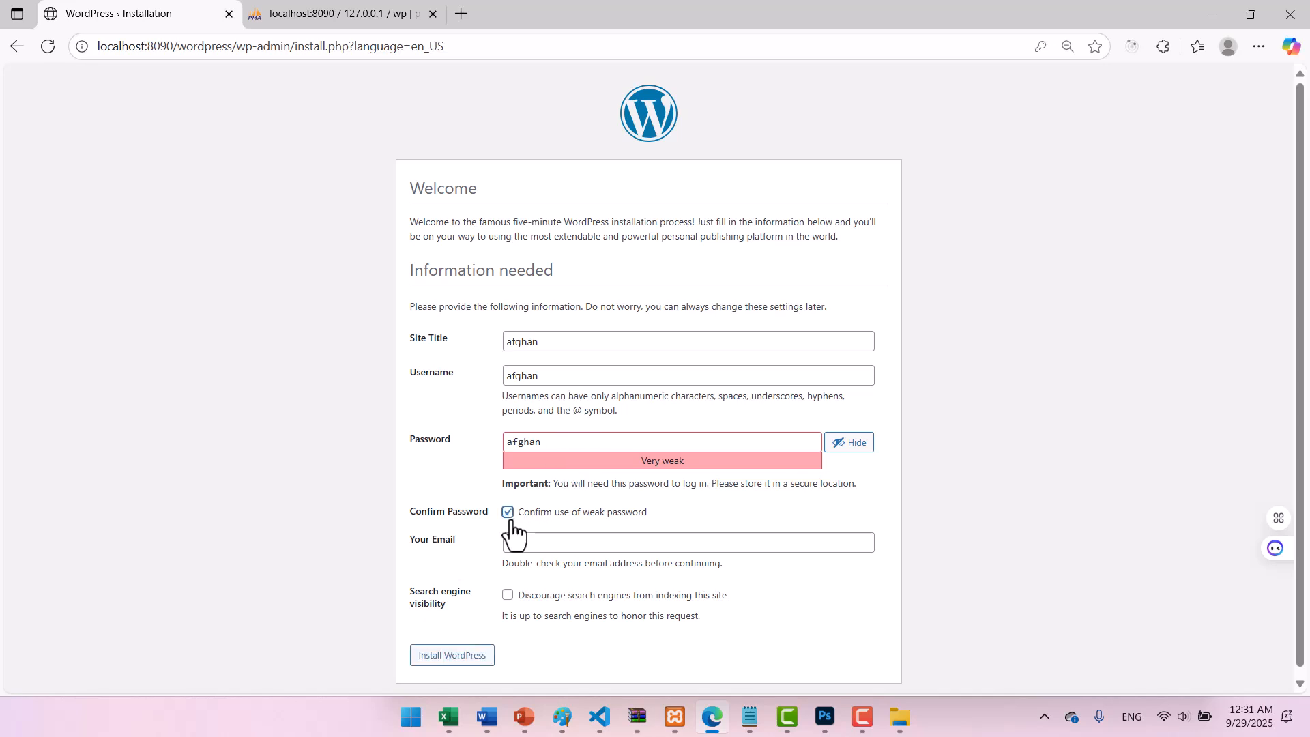
pyautogui.click(535, 543)
pyautogui.click(460, 490)
pyautogui.click(537, 541)
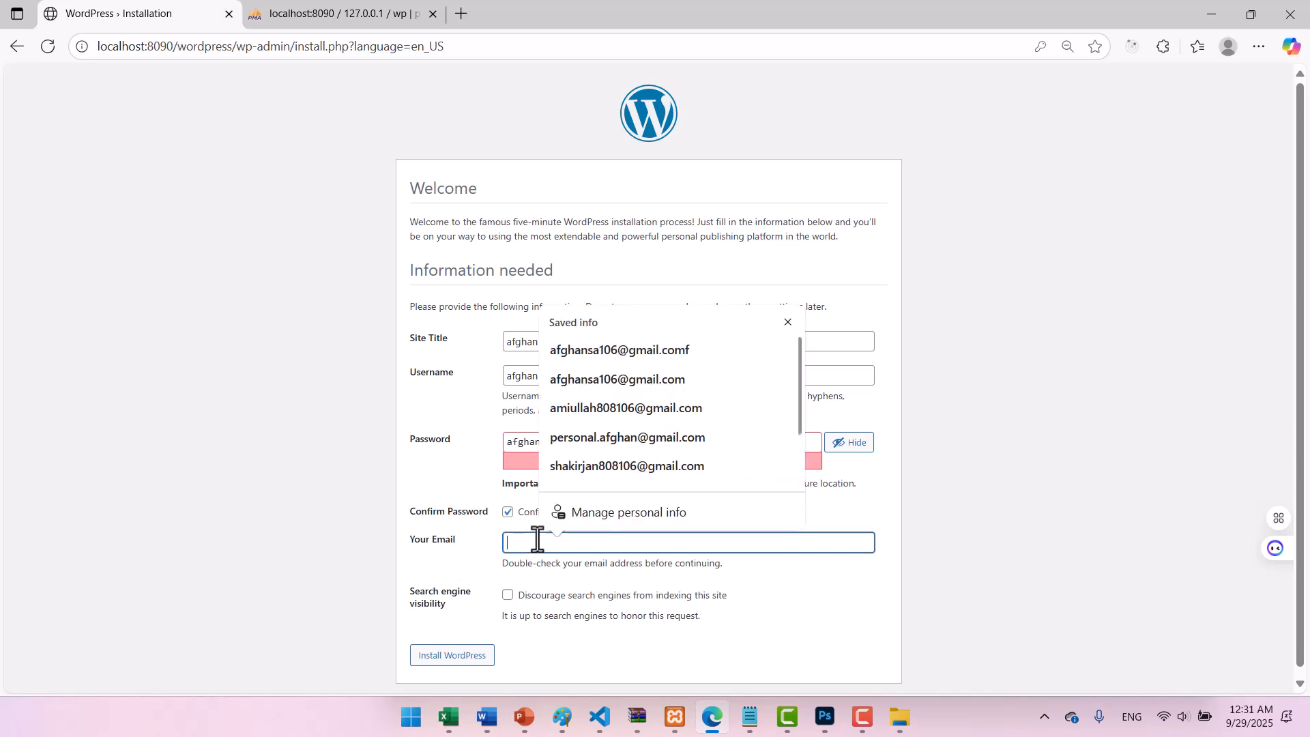
pyautogui.click(592, 350)
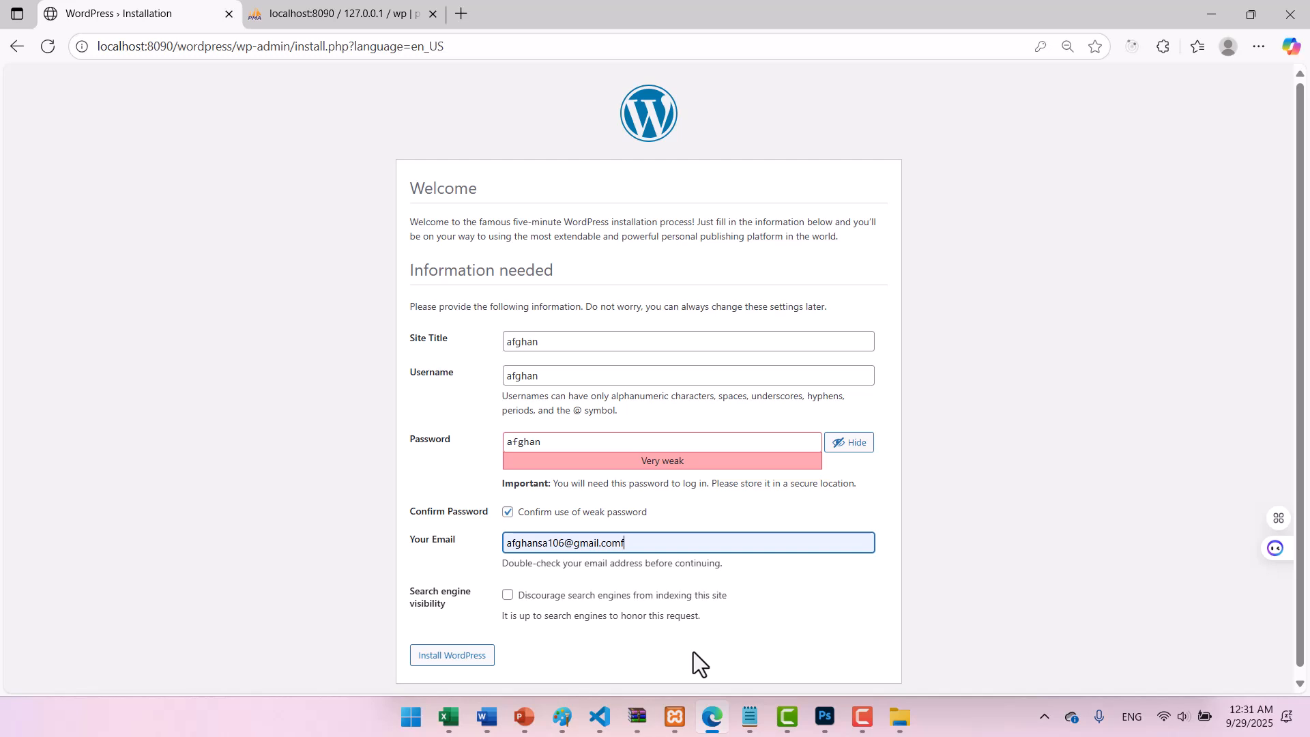
pyautogui.click(508, 595)
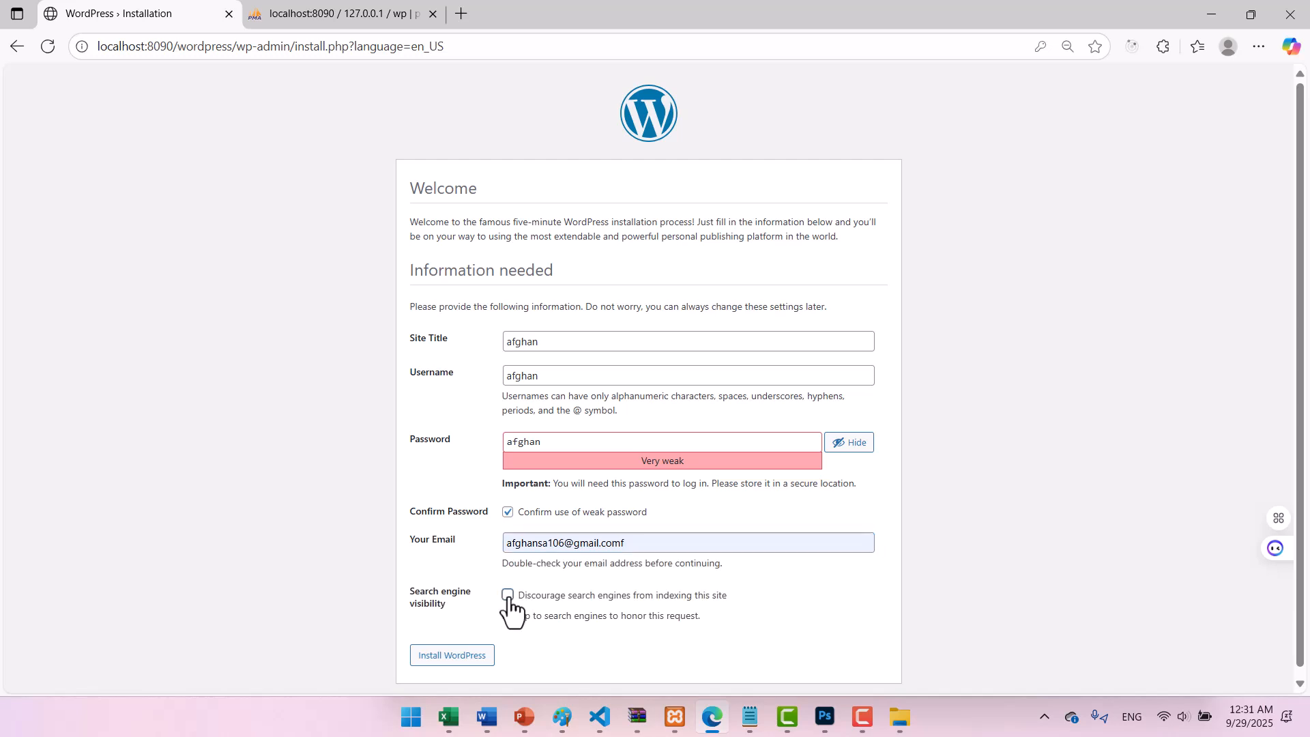
pyautogui.click(462, 659)
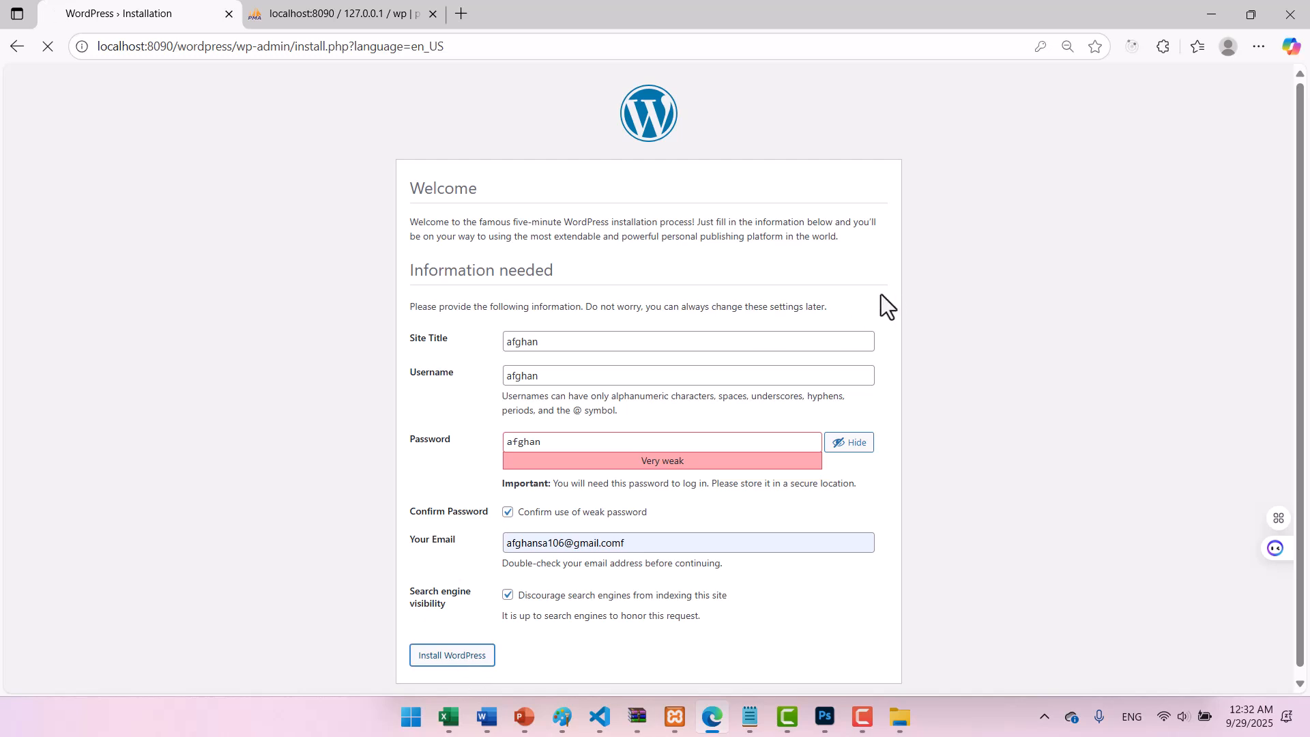
pyautogui.scroll(-1, 882, 293)
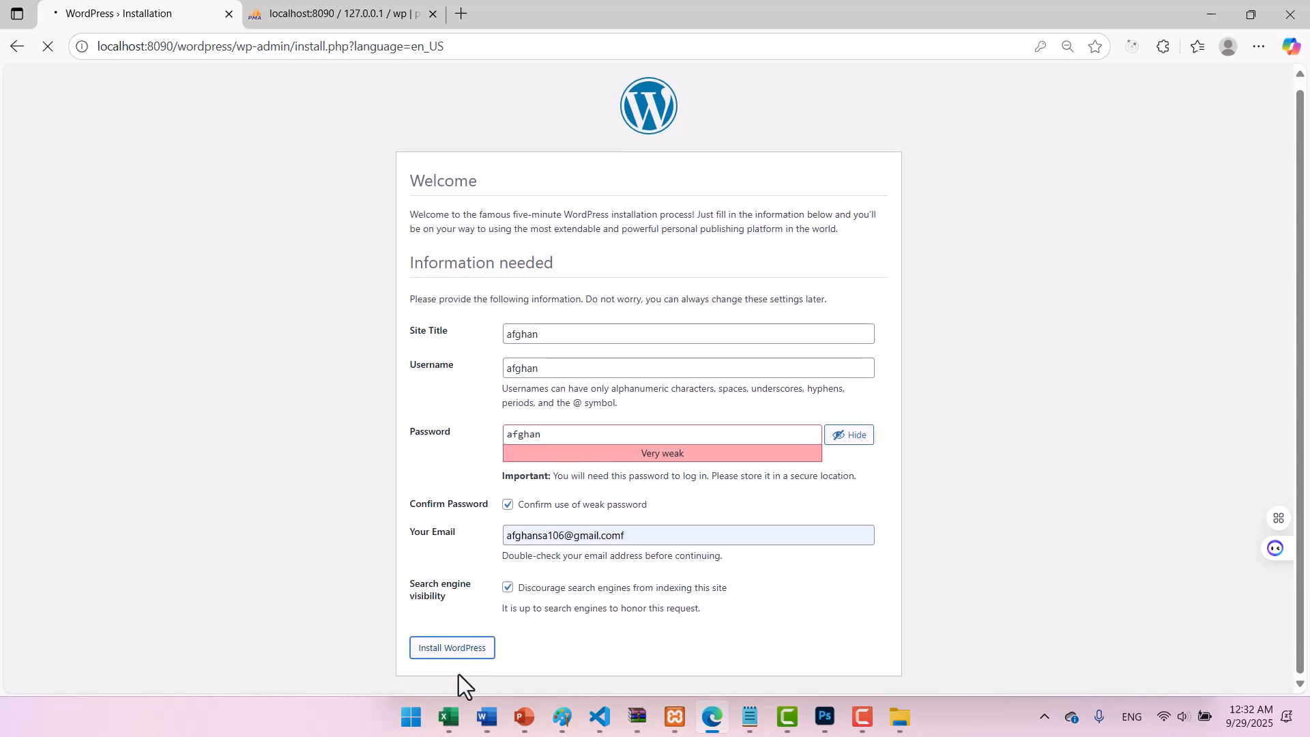
# Resubmit the form, dismiss the save-password prompt, and continue from Already Installed to the login page.
pyautogui.click(456, 652)
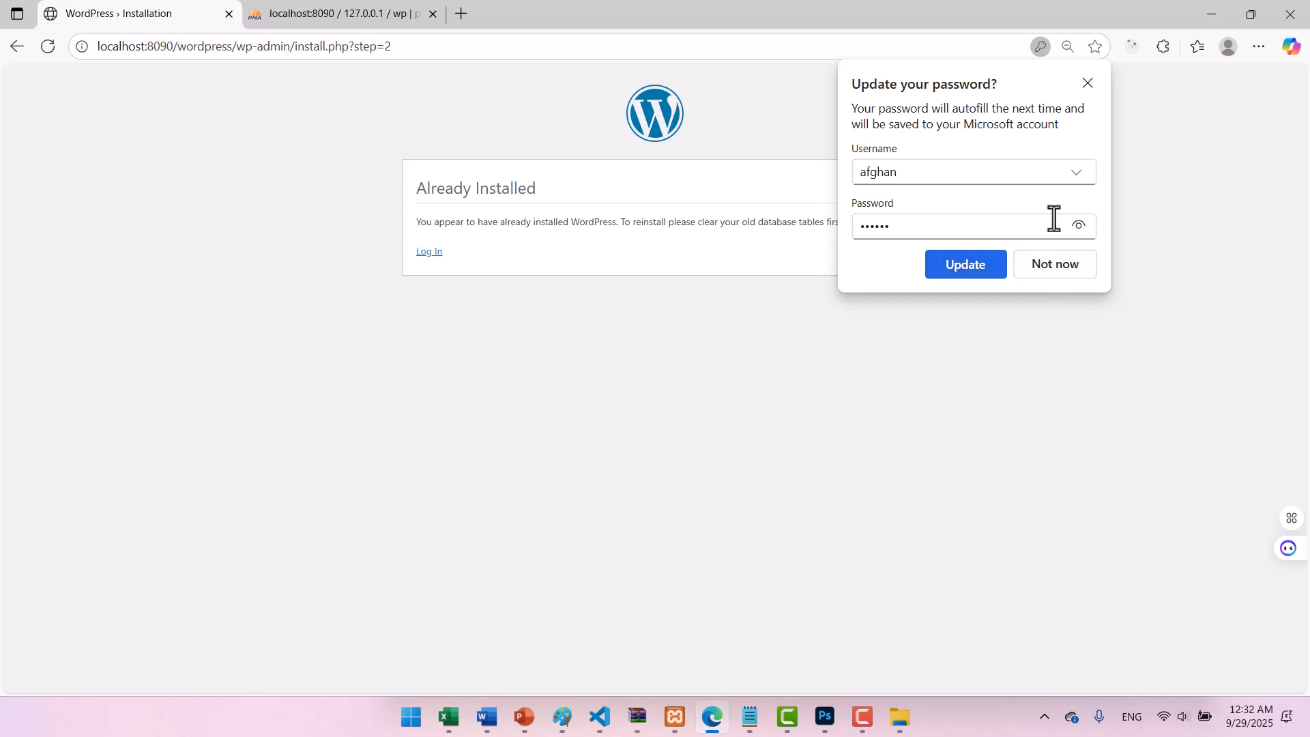
pyautogui.click(1088, 83)
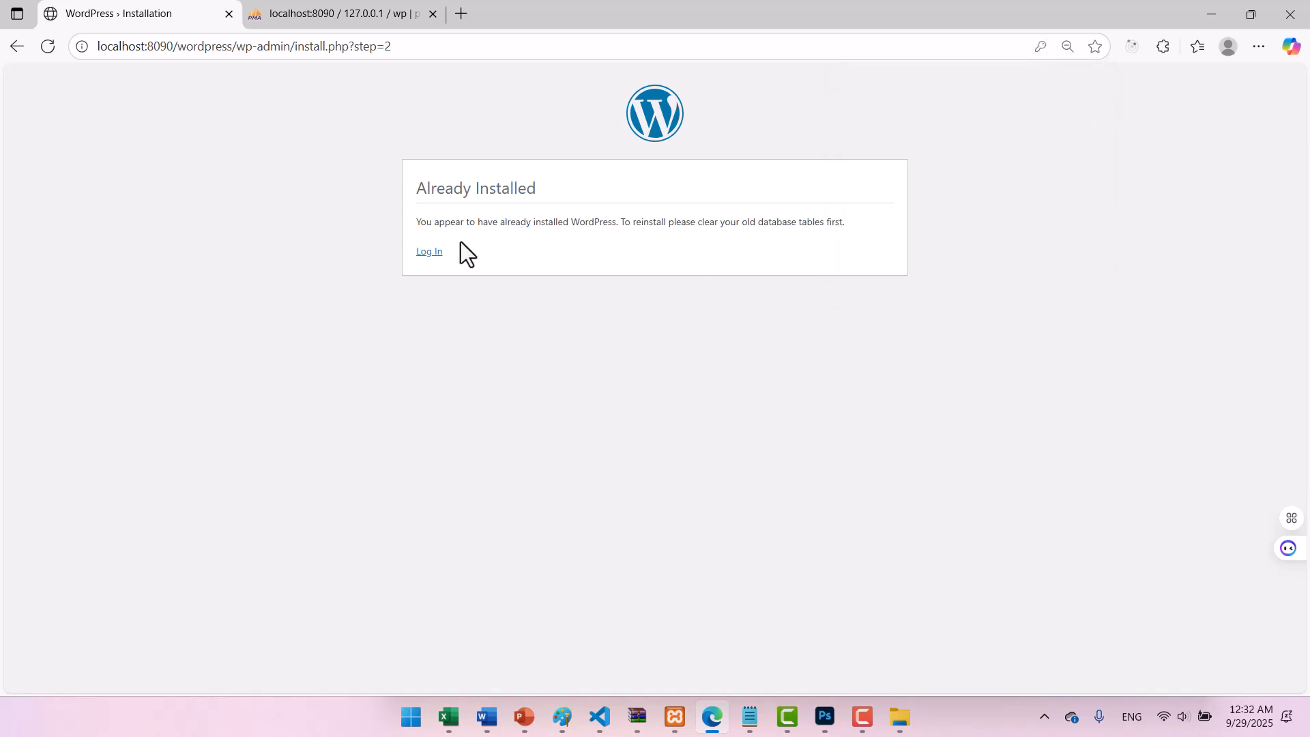
pyautogui.click(431, 253)
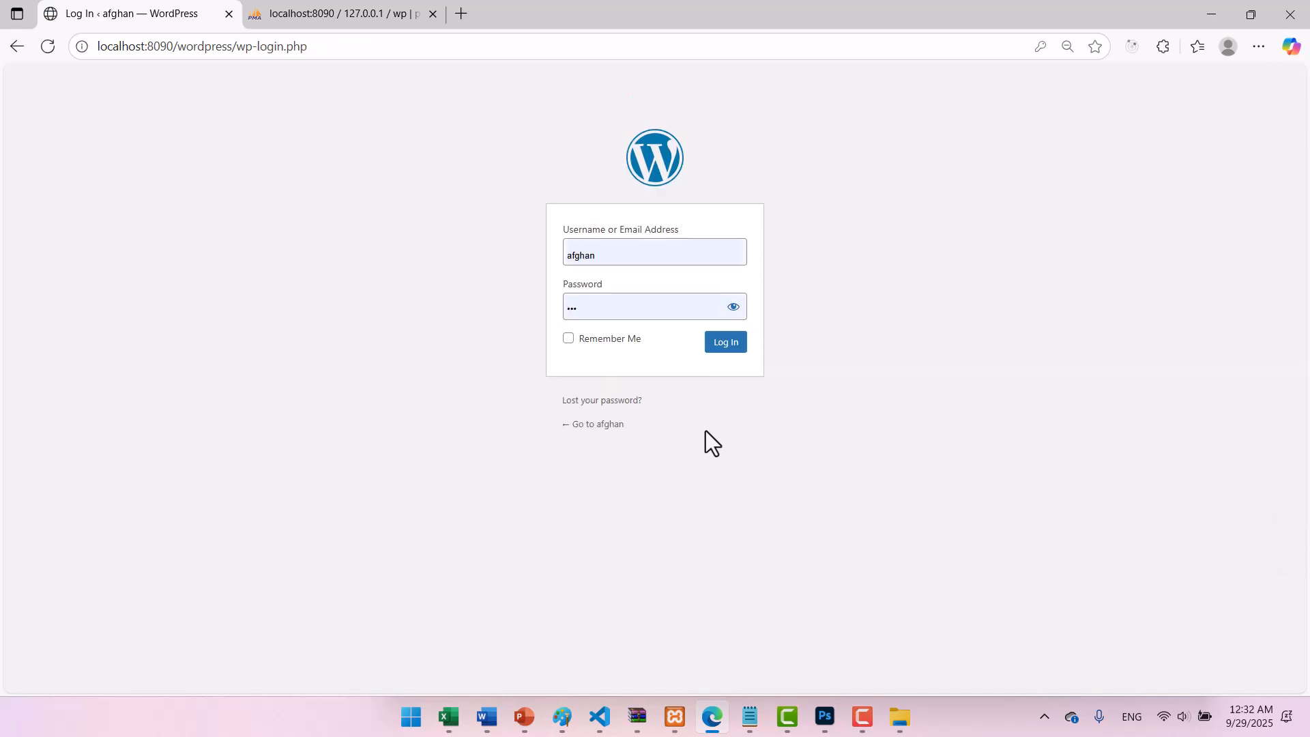
# Replace the autofilled password with the correct admin password and sign in to the dashboard.
pyautogui.click(729, 307)
pyautogui.doubleClick(607, 306)
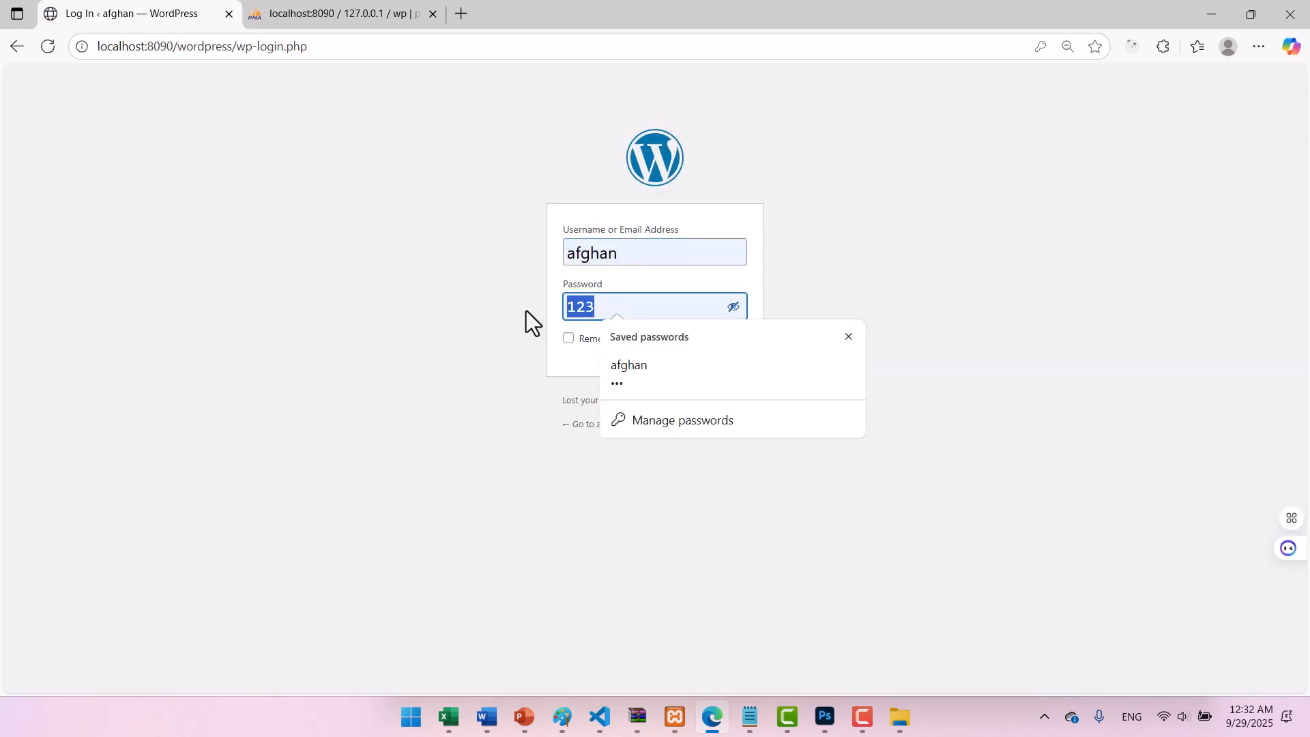
pyautogui.write('afghan')
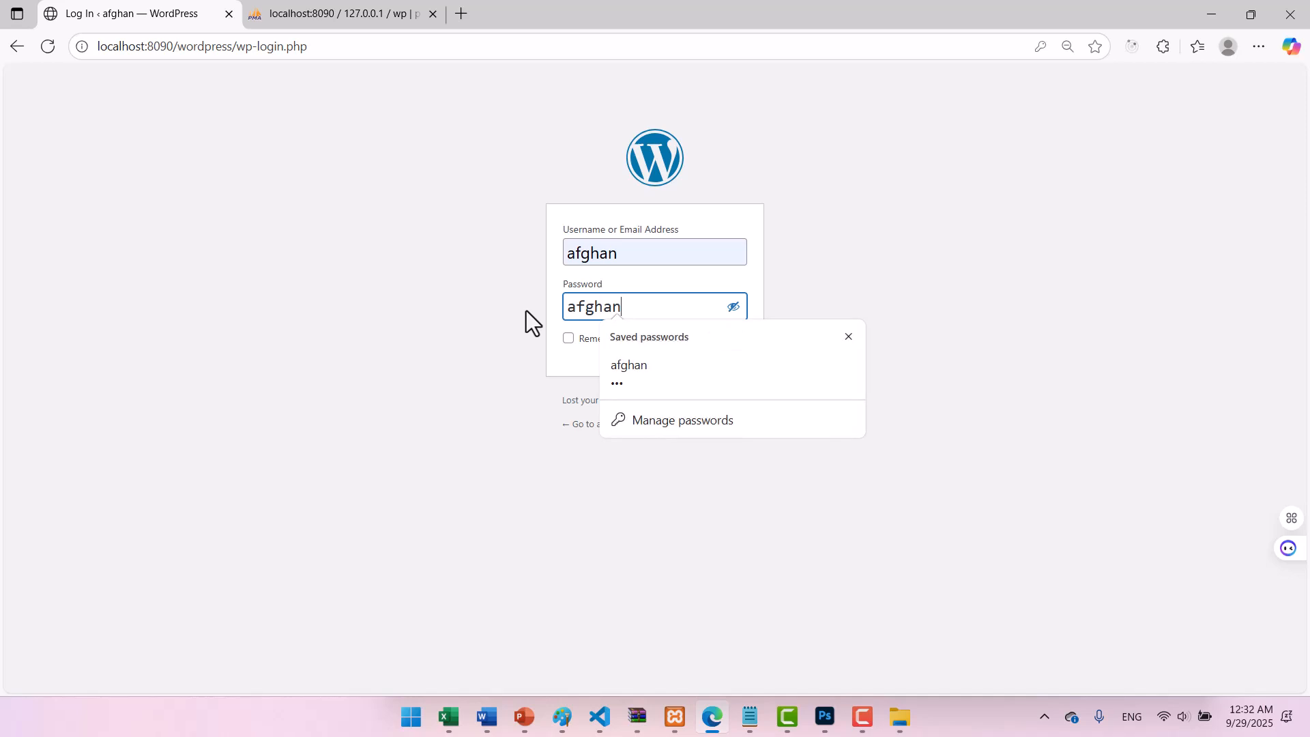
pyautogui.click(582, 374)
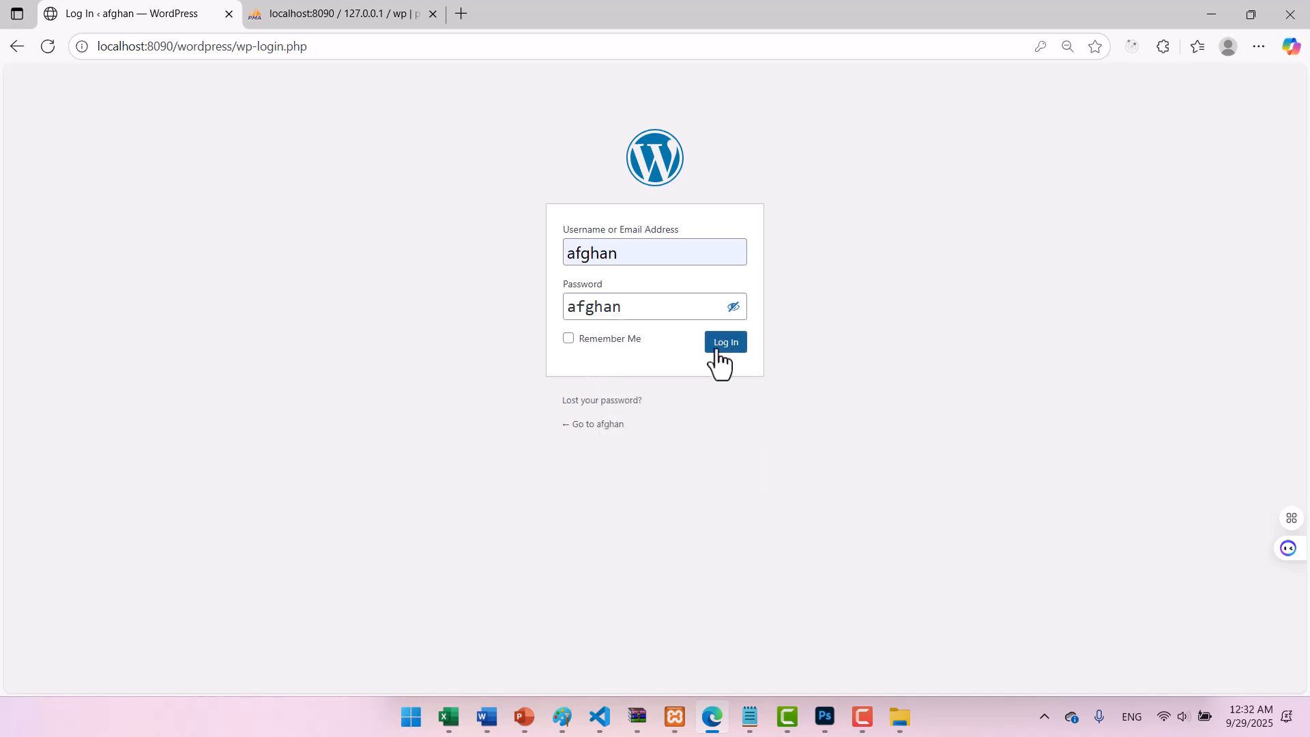
pyautogui.click(724, 343)
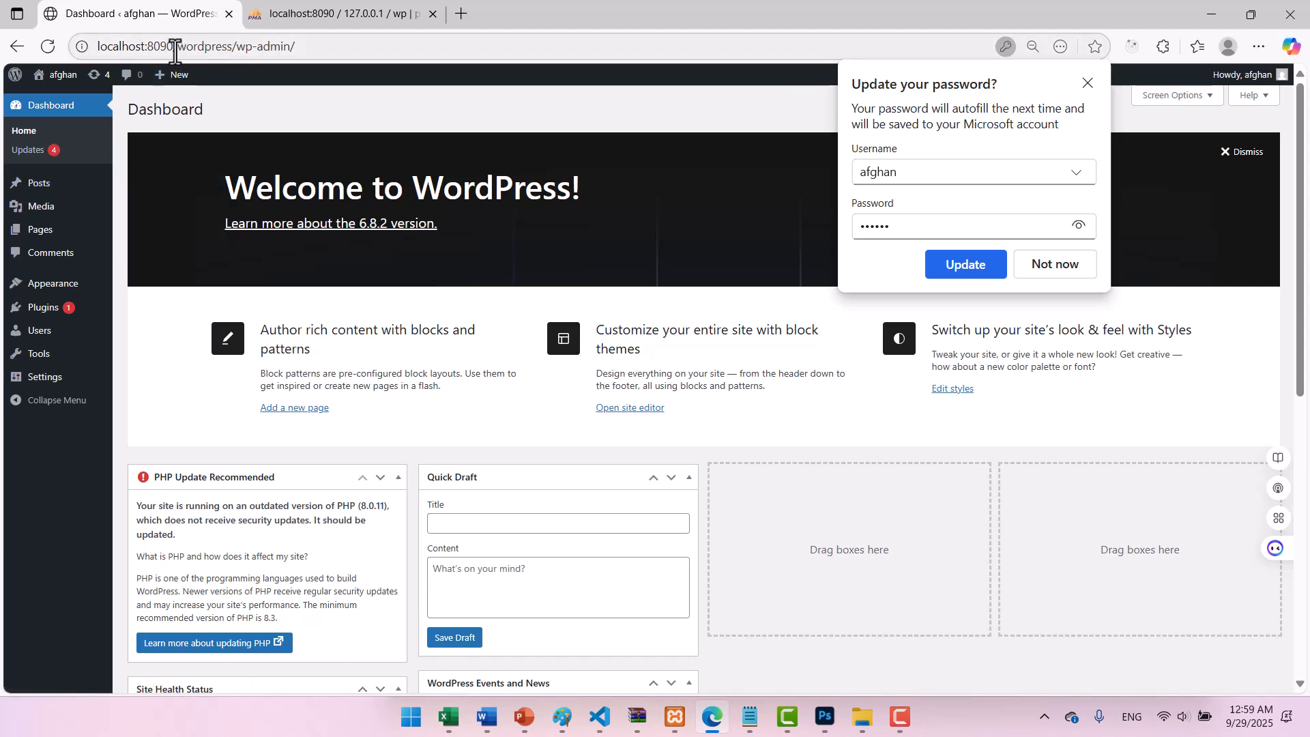
# Delete '/wordpress/wp-admin/' from the address bar, leaving only localhost:8090.
pyautogui.moveTo(175, 47); pyautogui.dragTo(247, 49)
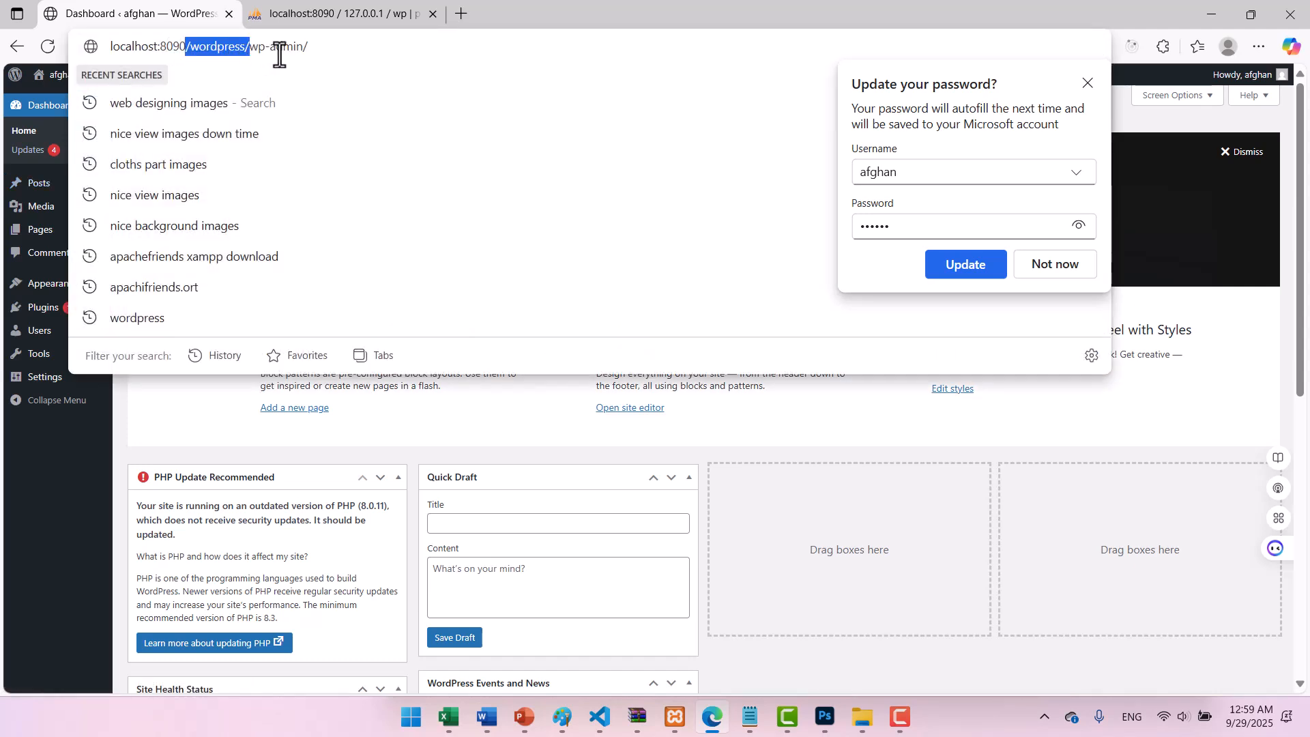
pyautogui.click(299, 48)
pyautogui.moveTo(336, 49); pyautogui.dragTo(225, 51)
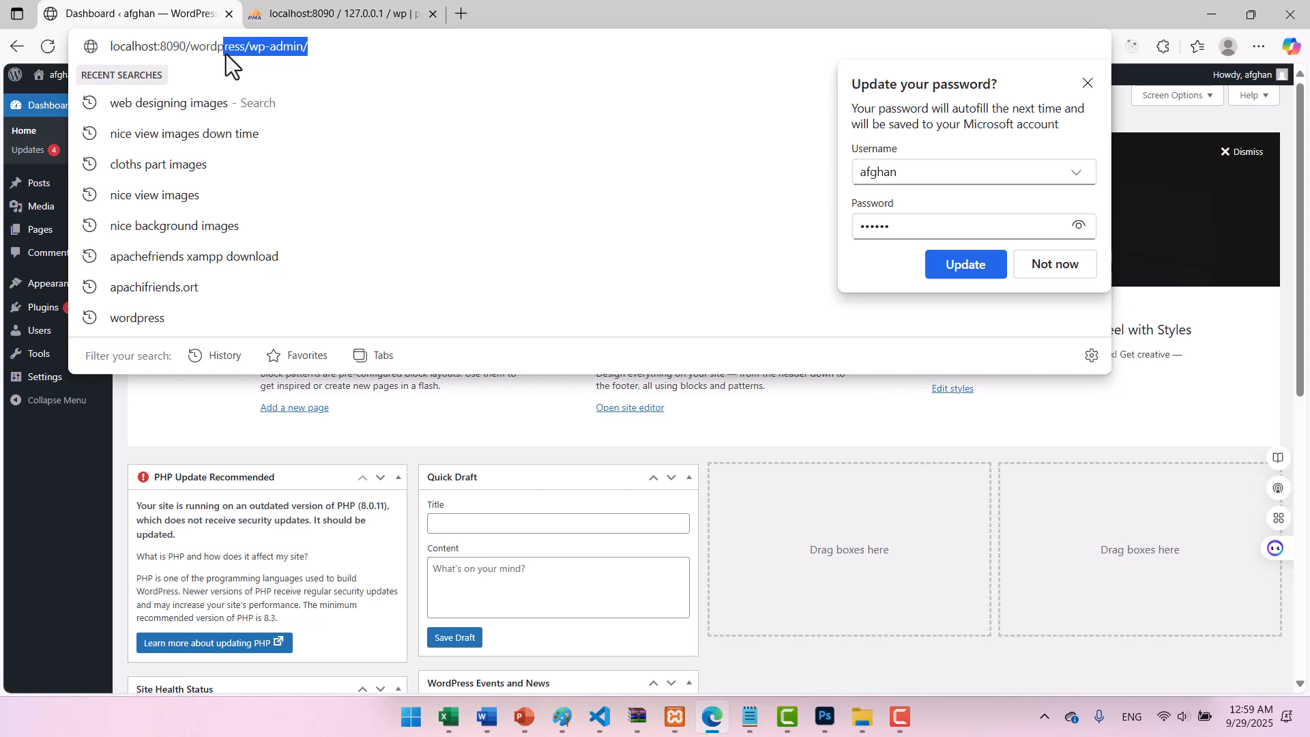
pyautogui.click(137, 426)
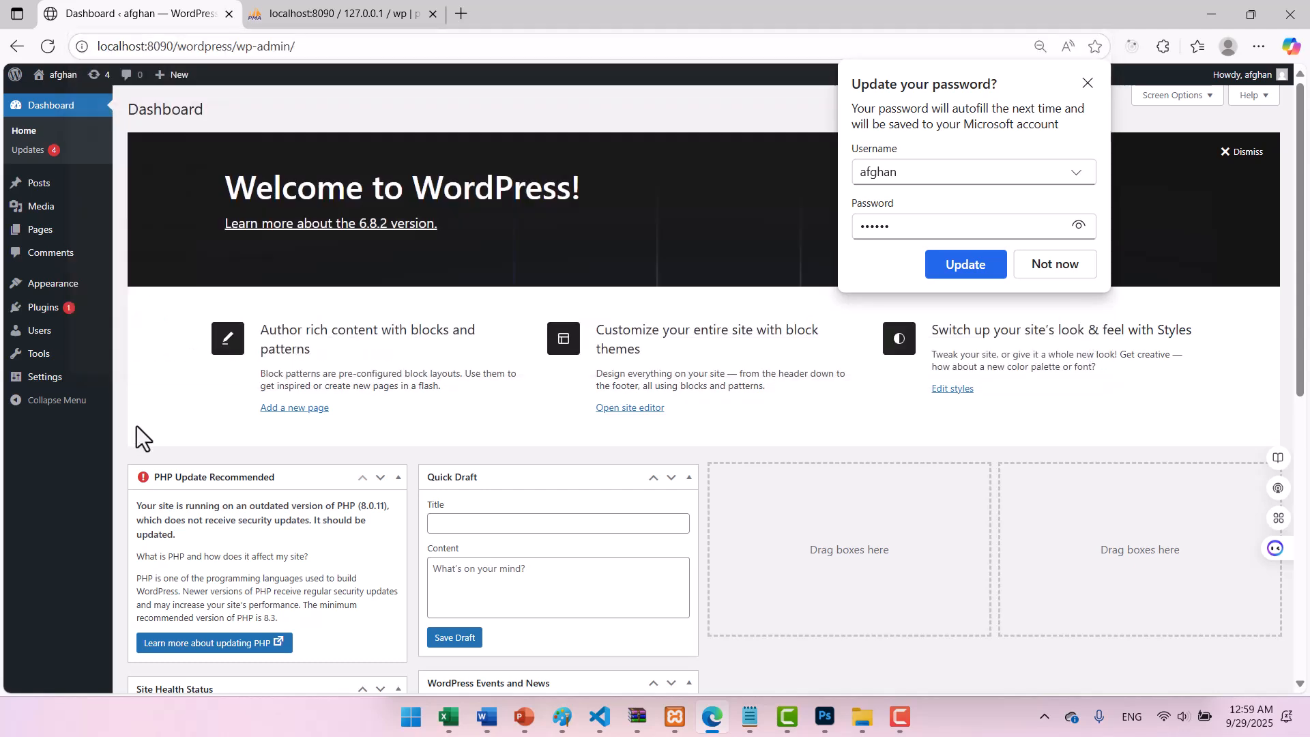
pyautogui.click(1090, 84)
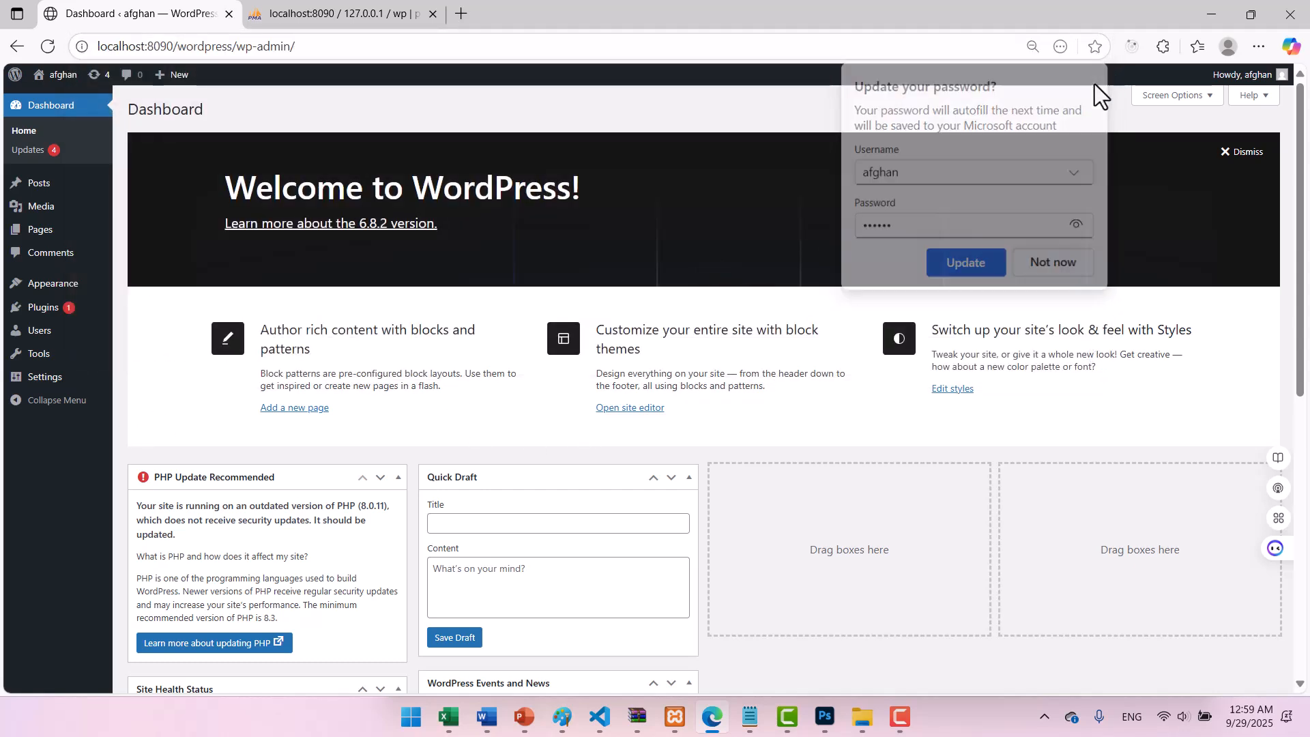
pyautogui.moveTo(340, 46); pyautogui.dragTo(187, 46)
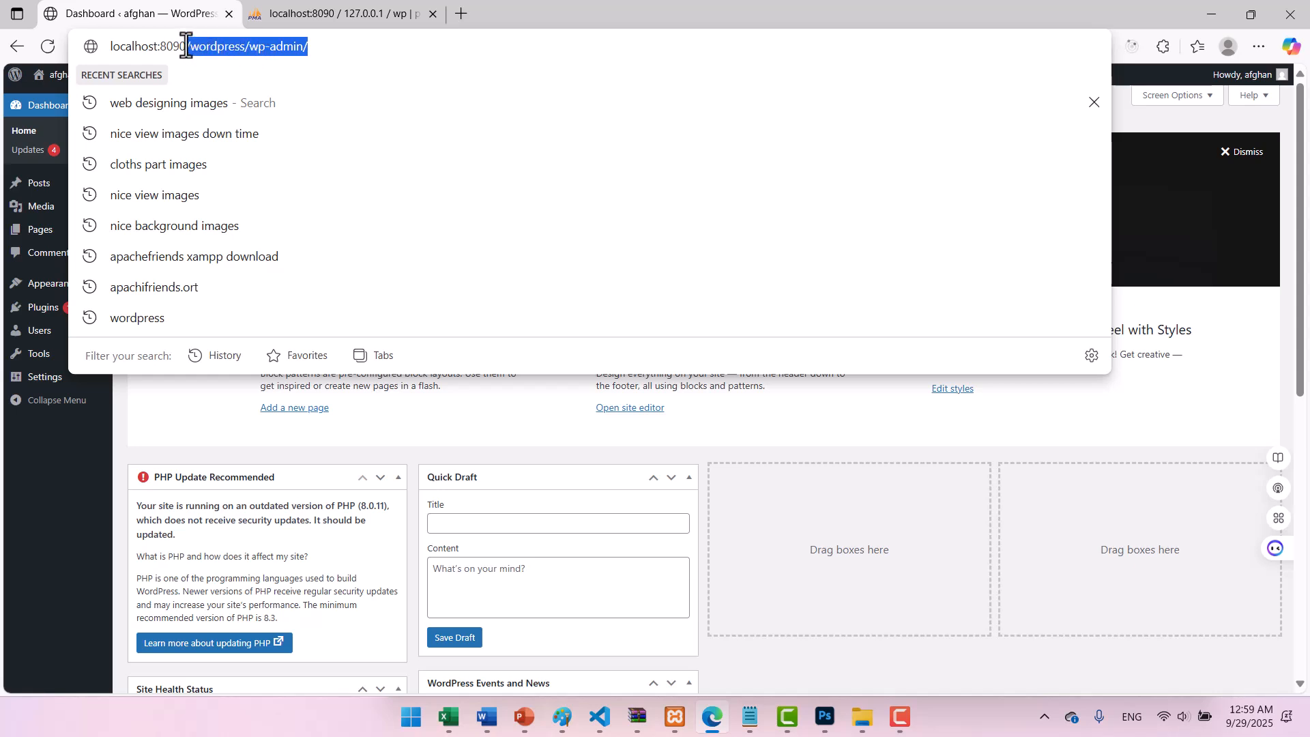
pyautogui.press('BackSpace')
# Load localhost:8090, follow the wordpress/ link, and scroll through the afghan homepage and back up.
pyautogui.press('Return')
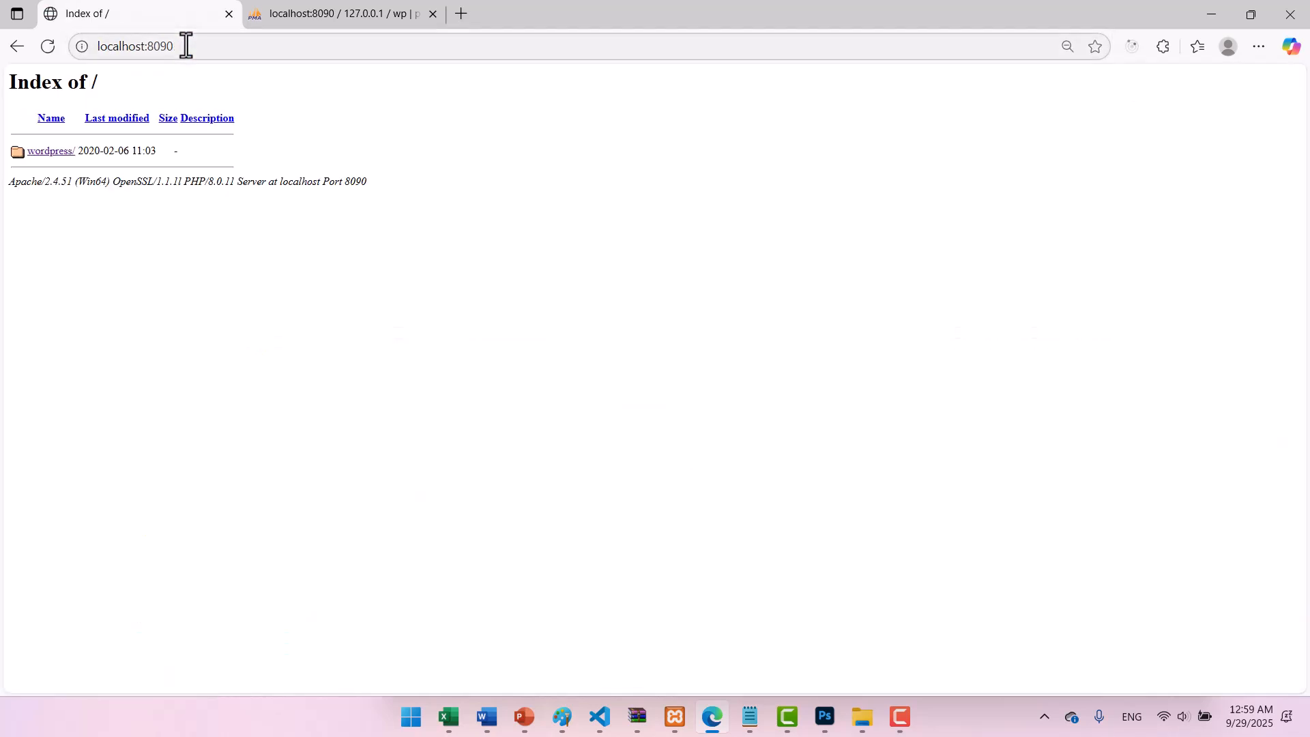
pyautogui.click(45, 151)
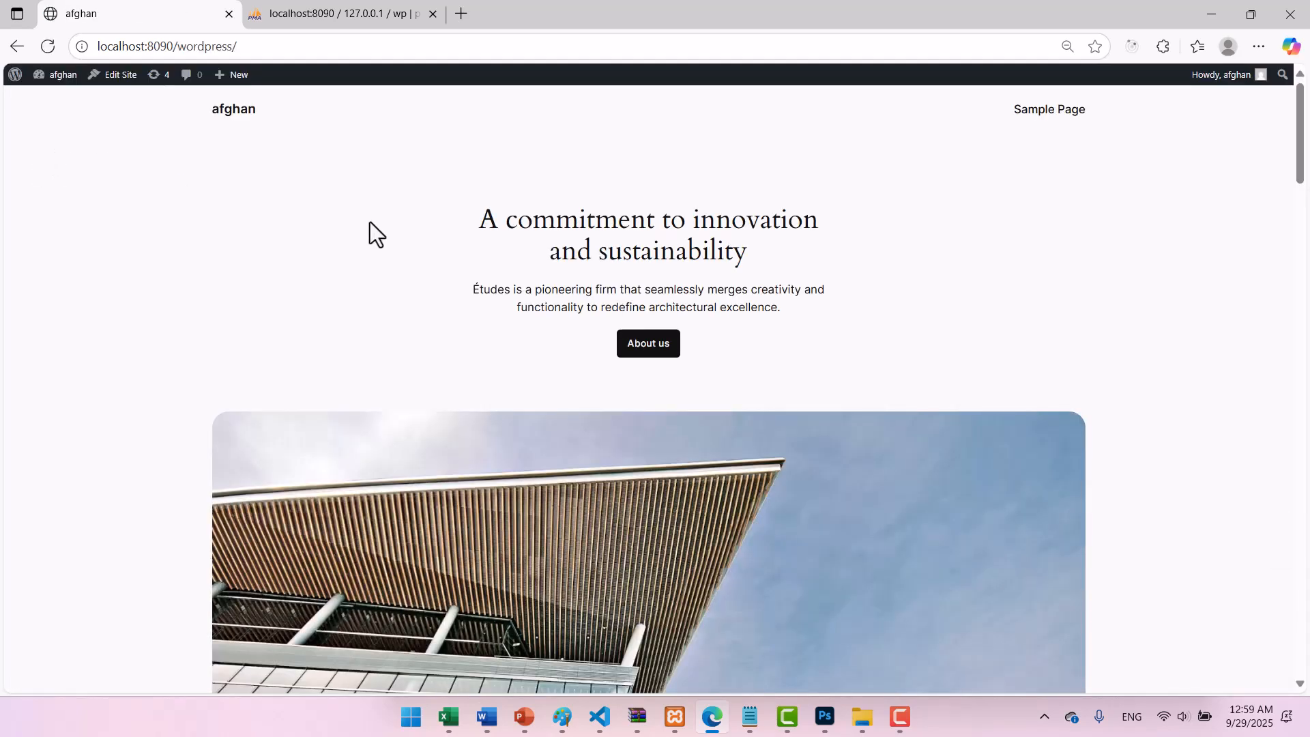
pyautogui.scroll(-1, 381, 280)
pyautogui.scroll(-15, 381, 279)
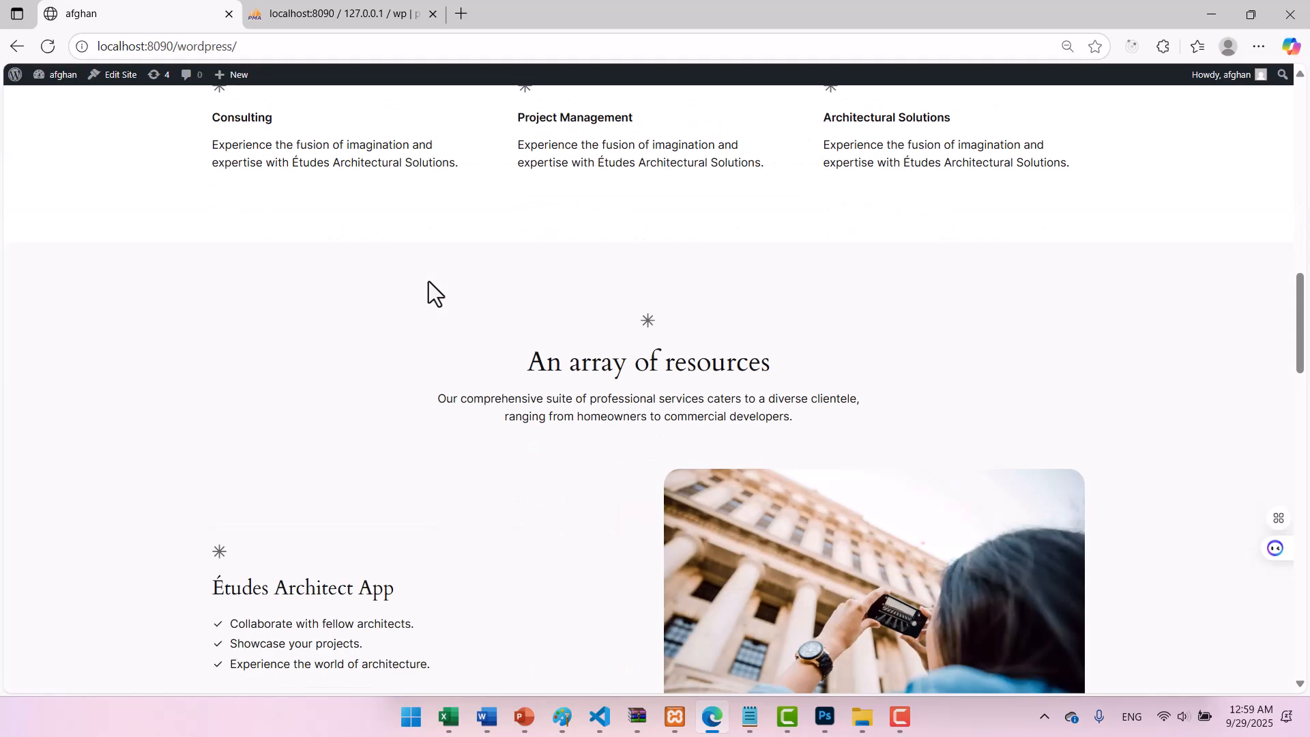
pyautogui.scroll(-7, 423, 293)
pyautogui.scroll(15, 458, 281)
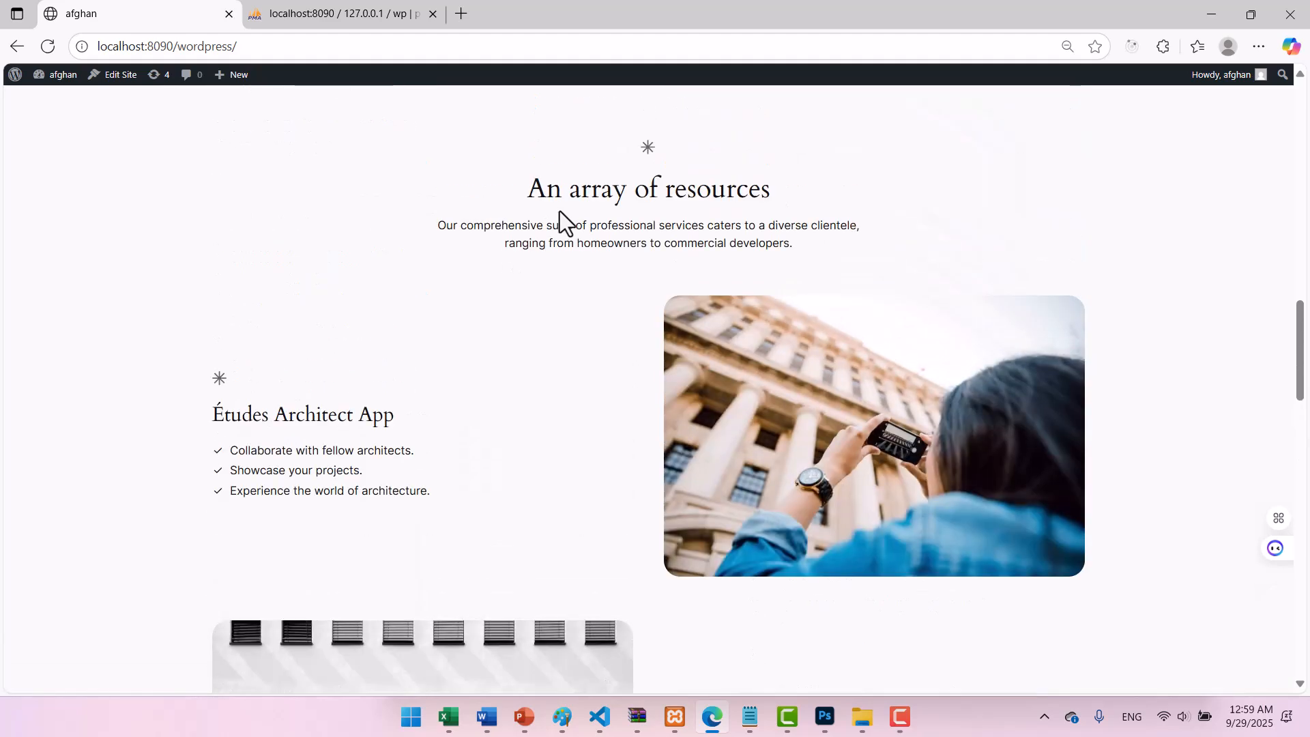
pyautogui.scroll(6, 579, 220)
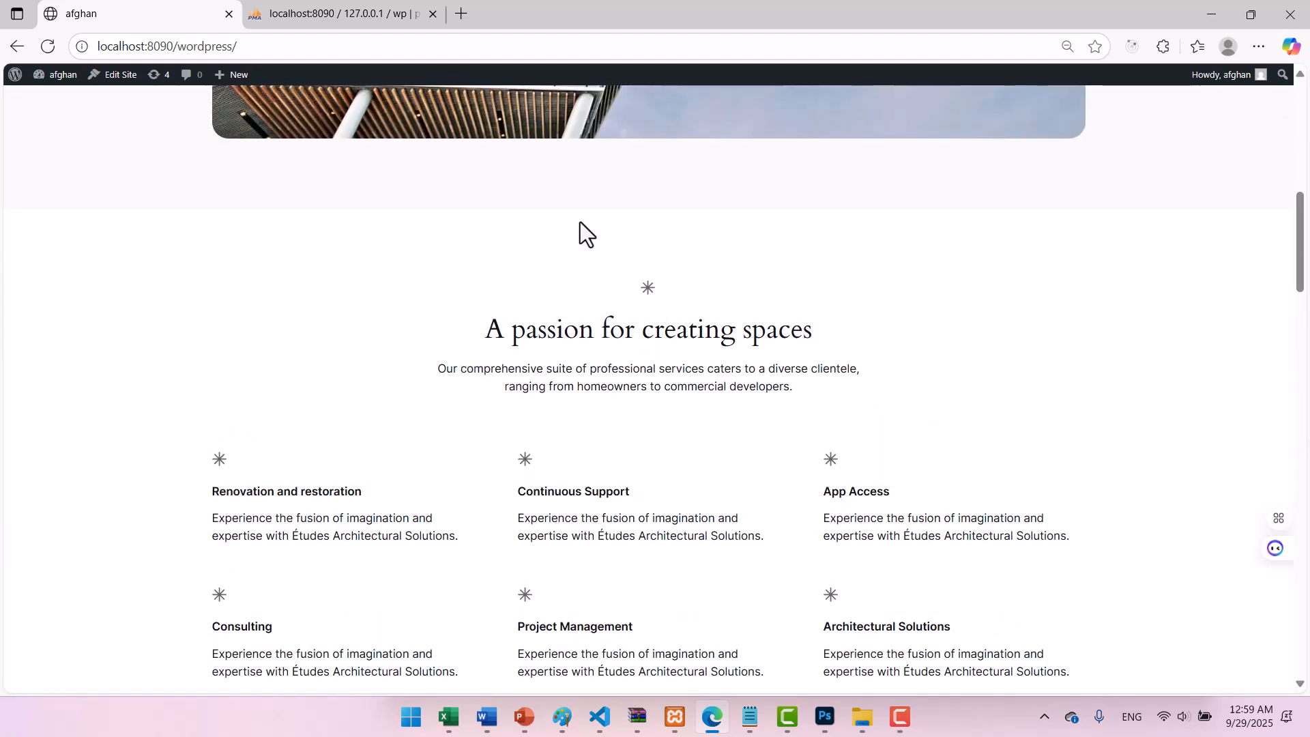
pyautogui.scroll(5, 579, 220)
pyautogui.scroll(5, 580, 220)
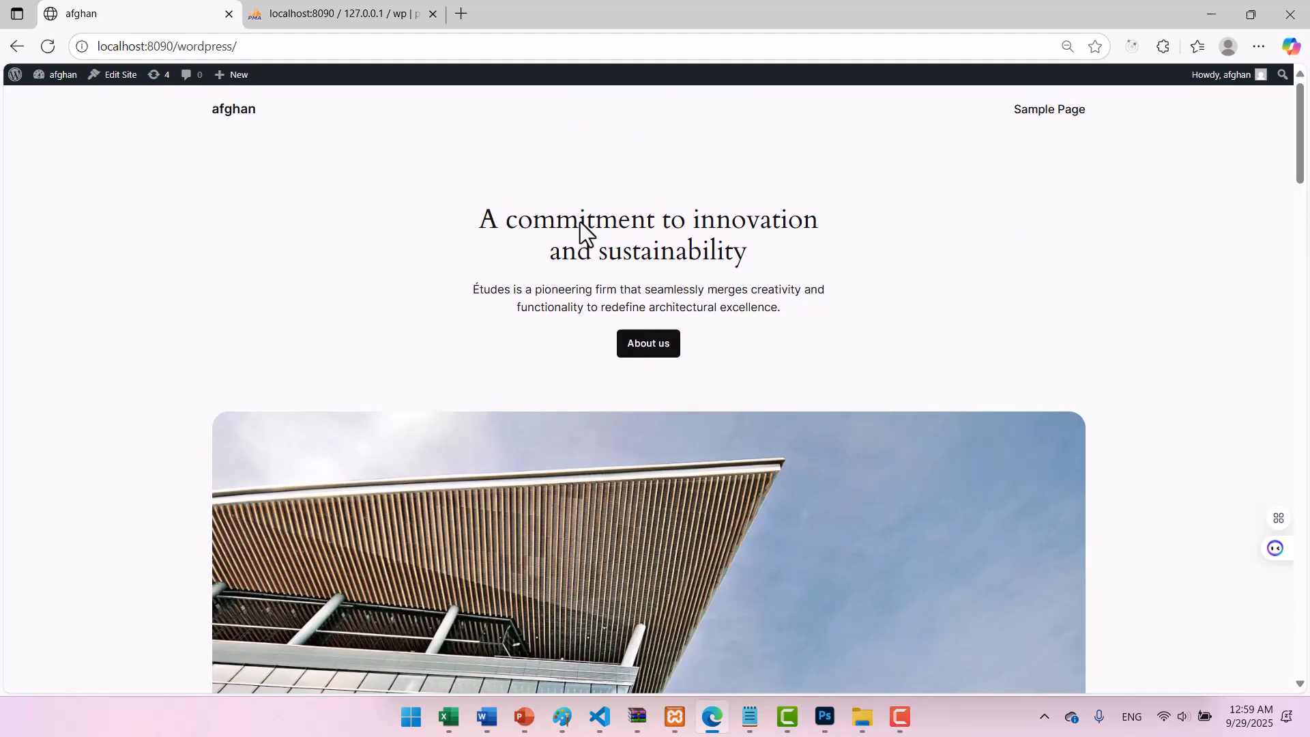